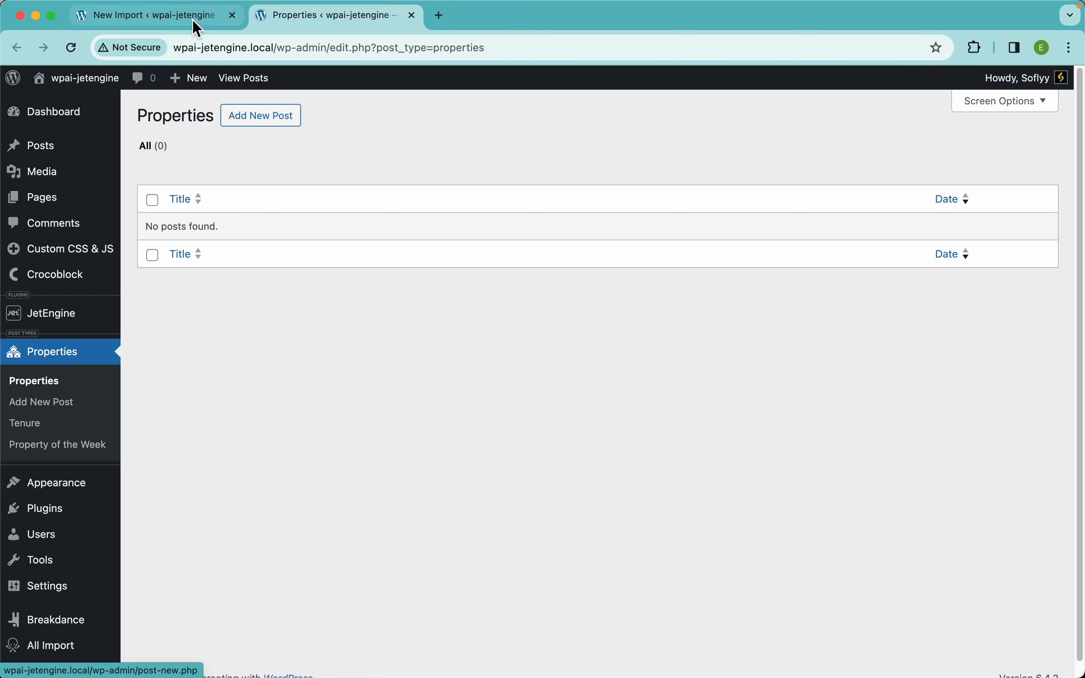
# Return to the New Import tab, where the Property Listings CSV is uploaded
pyautogui.click(194, 18)
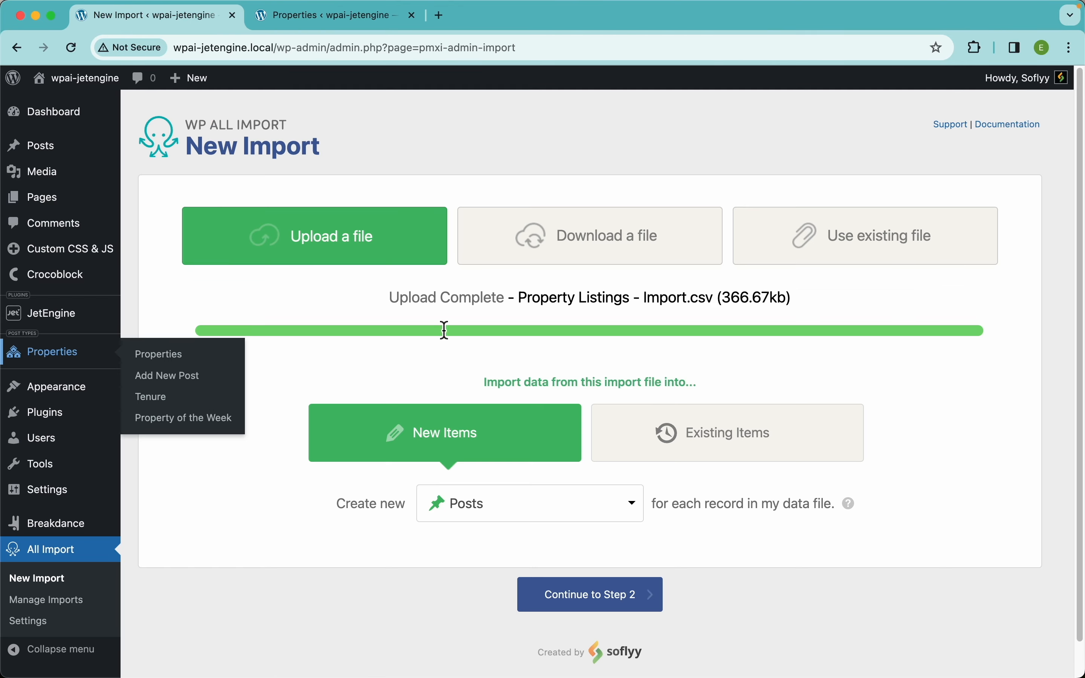
# Set the import to create new Properties and continue to the Review Import File step
pyautogui.click(488, 514)
pyautogui.scroll(-5, 592, 522)
pyautogui.scroll(-3, 540, 574)
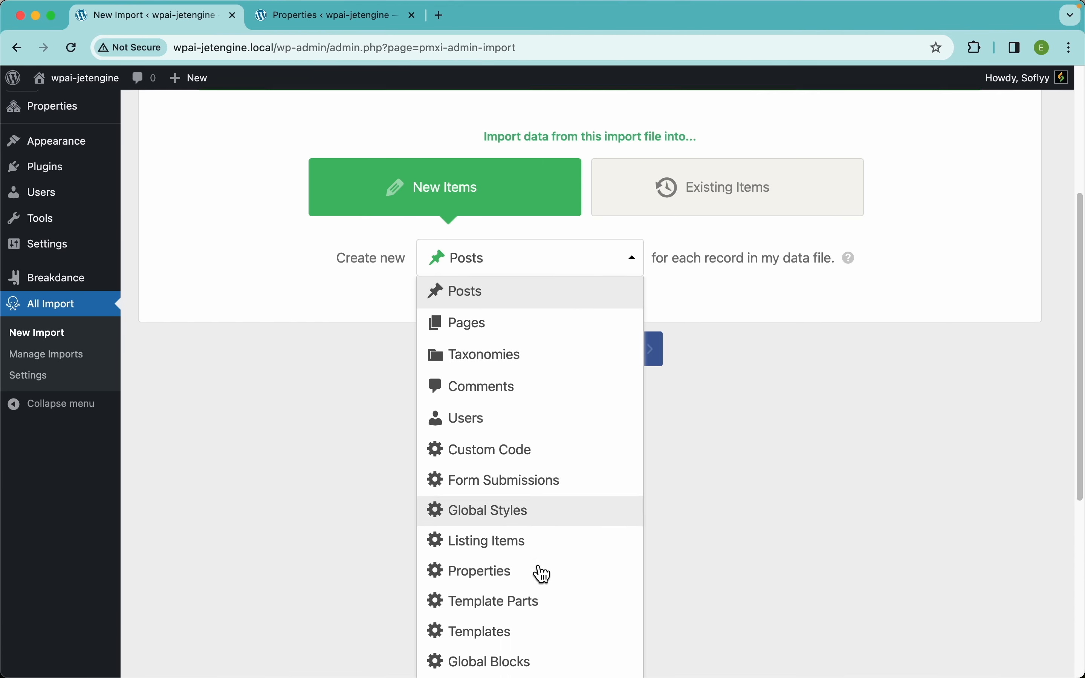
pyautogui.click(493, 534)
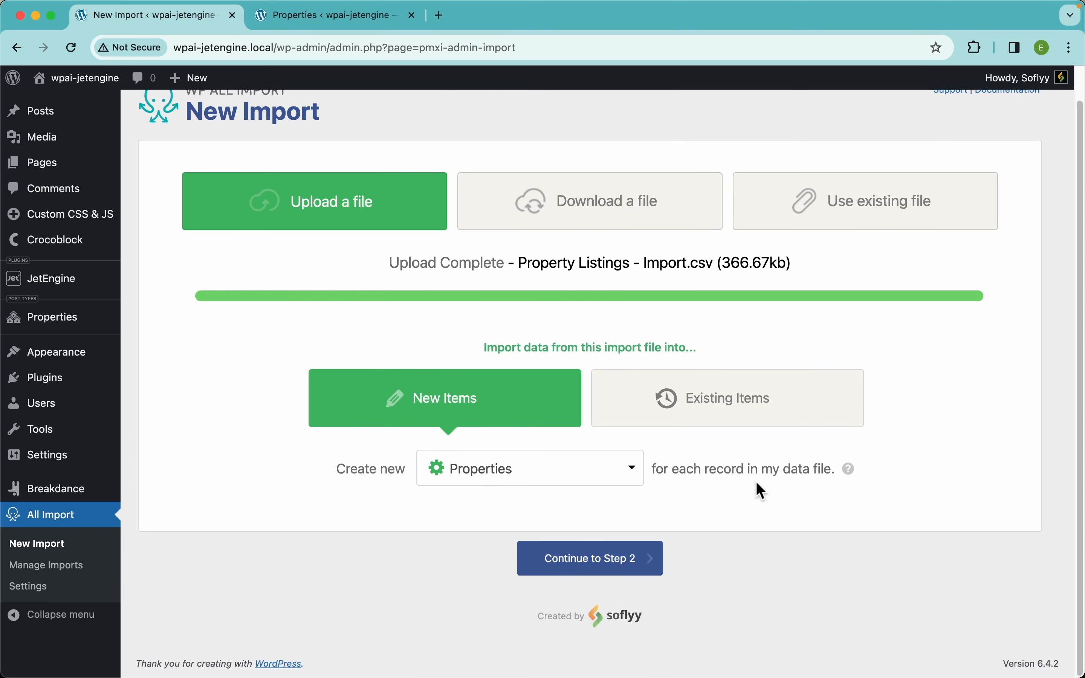
pyautogui.click(630, 566)
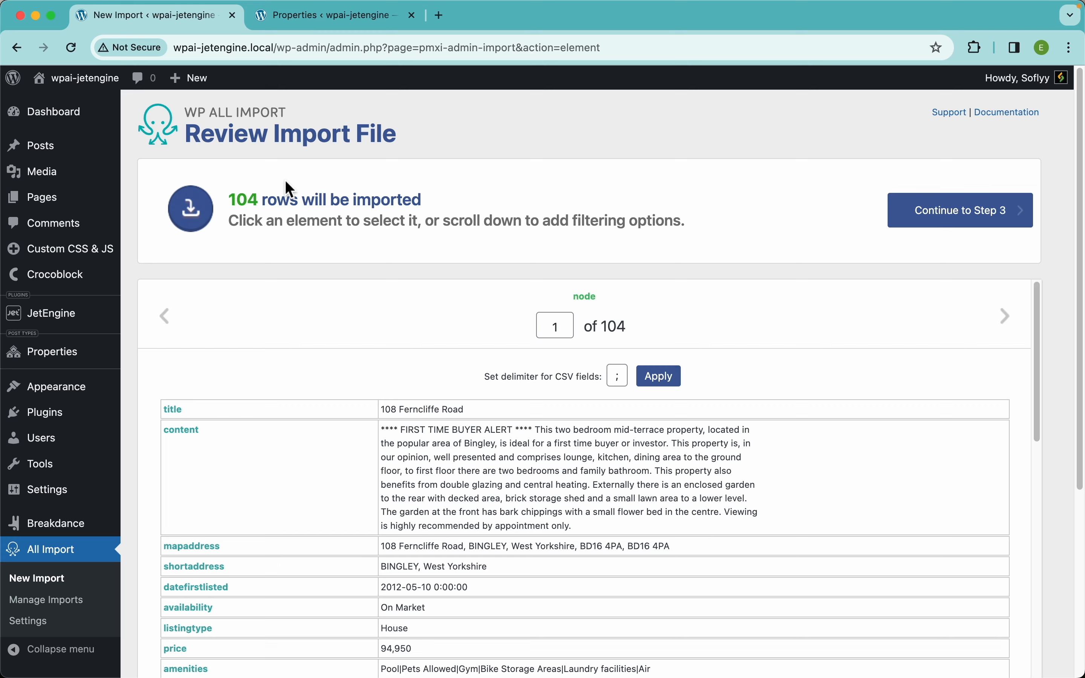
pyautogui.press('super+Tab')
pyautogui.press('super+Tab')
pyautogui.press('super+Tab')
pyautogui.press('super+Tab')
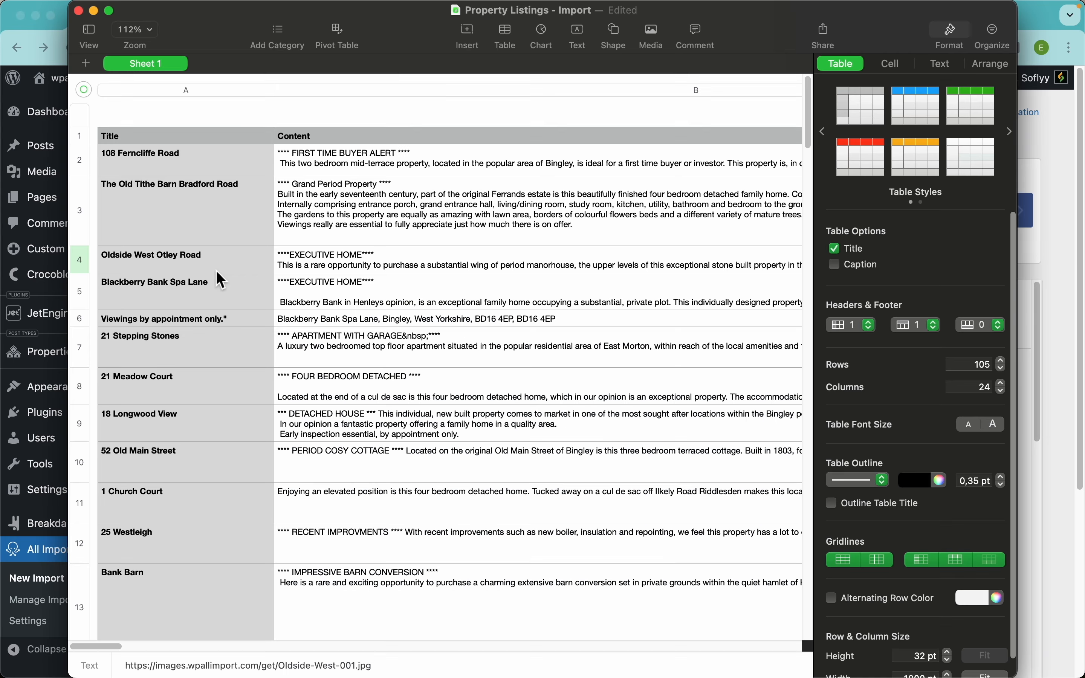
pyautogui.click(185, 92)
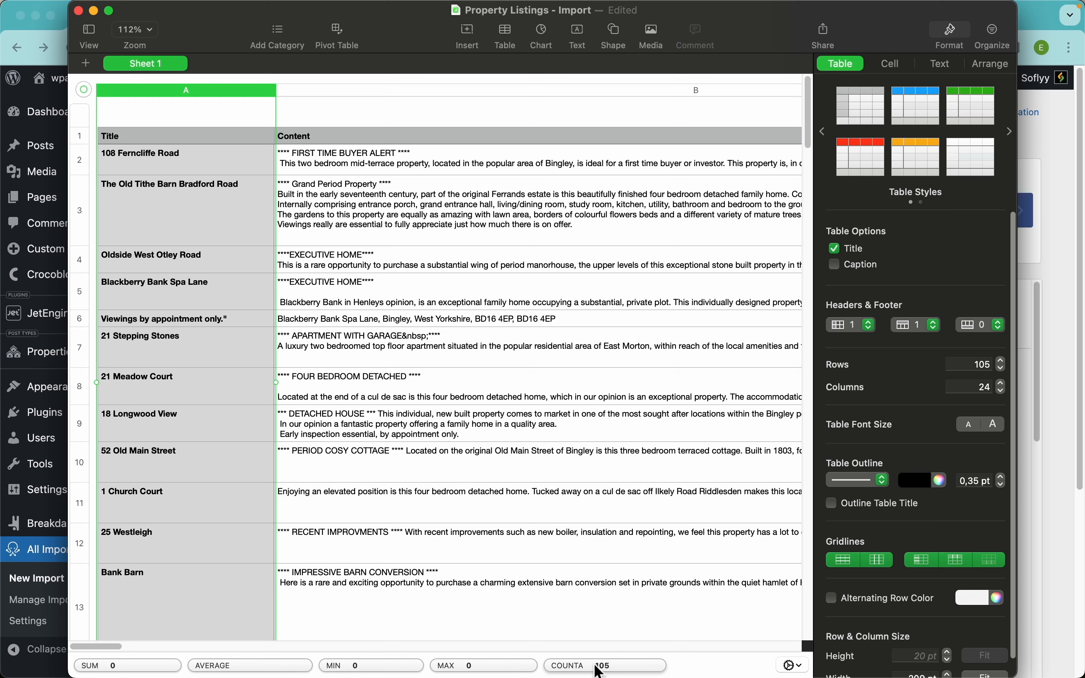
pyautogui.moveTo(603, 673)
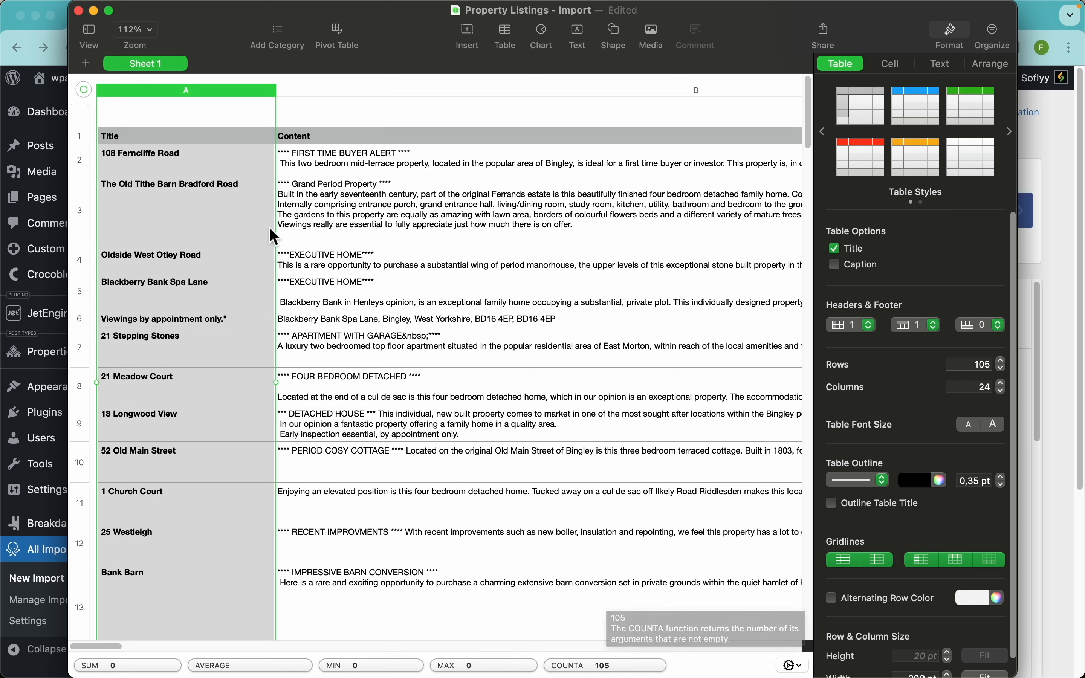
pyautogui.click(79, 141)
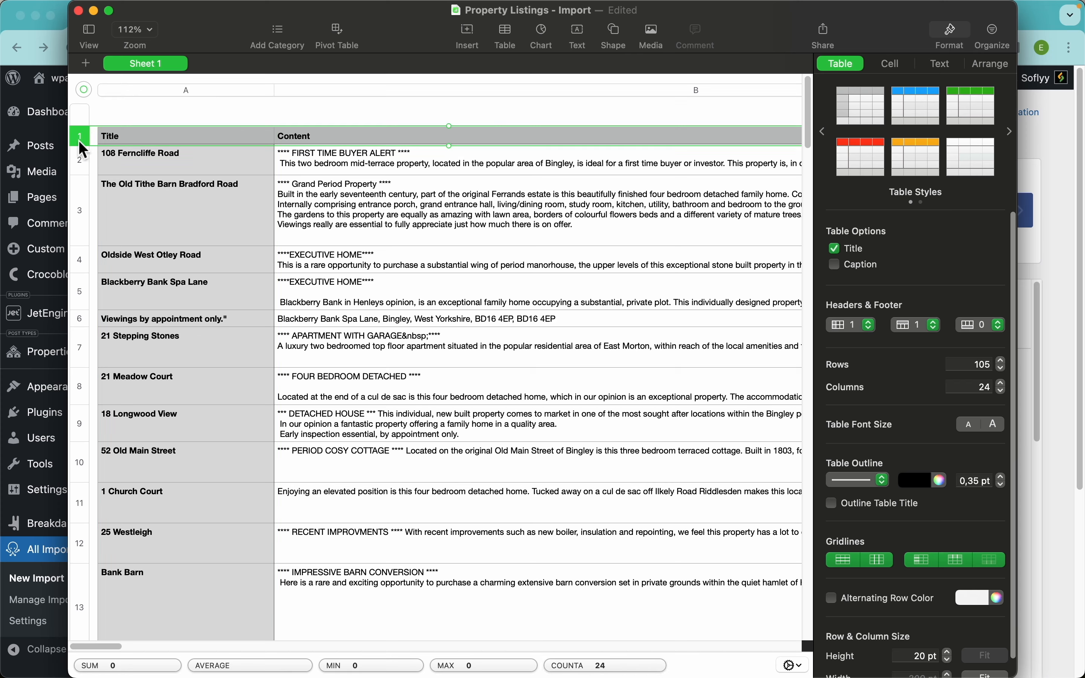
pyautogui.click(1053, 256)
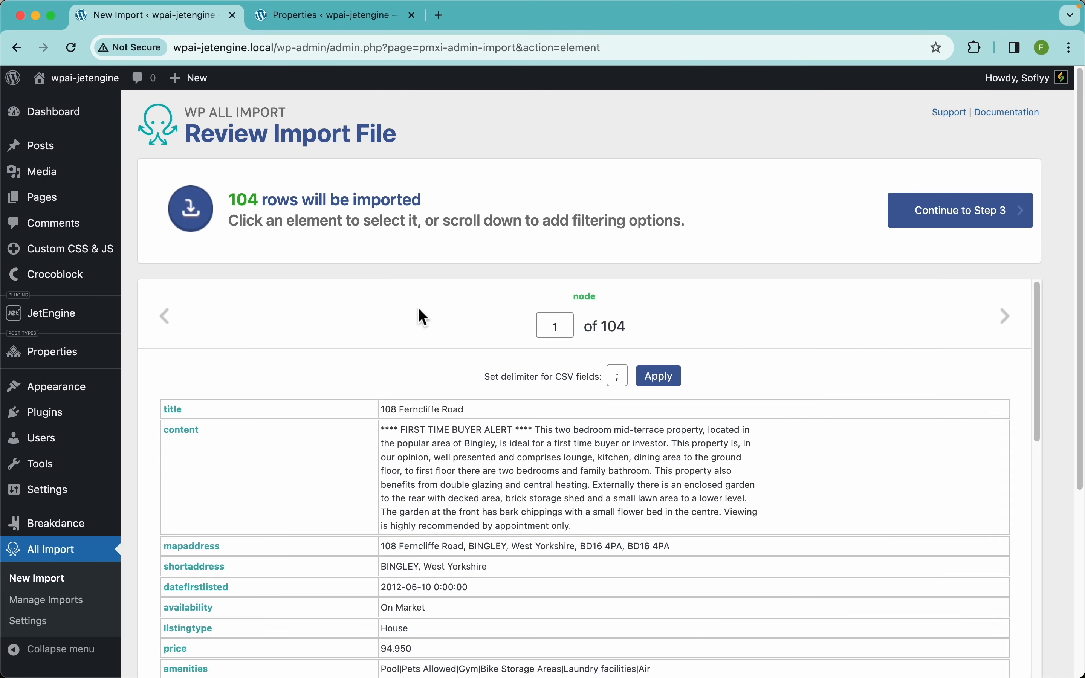
# Scroll through the first record's fields in the import file preview
pyautogui.scroll(-3, 735, 195)
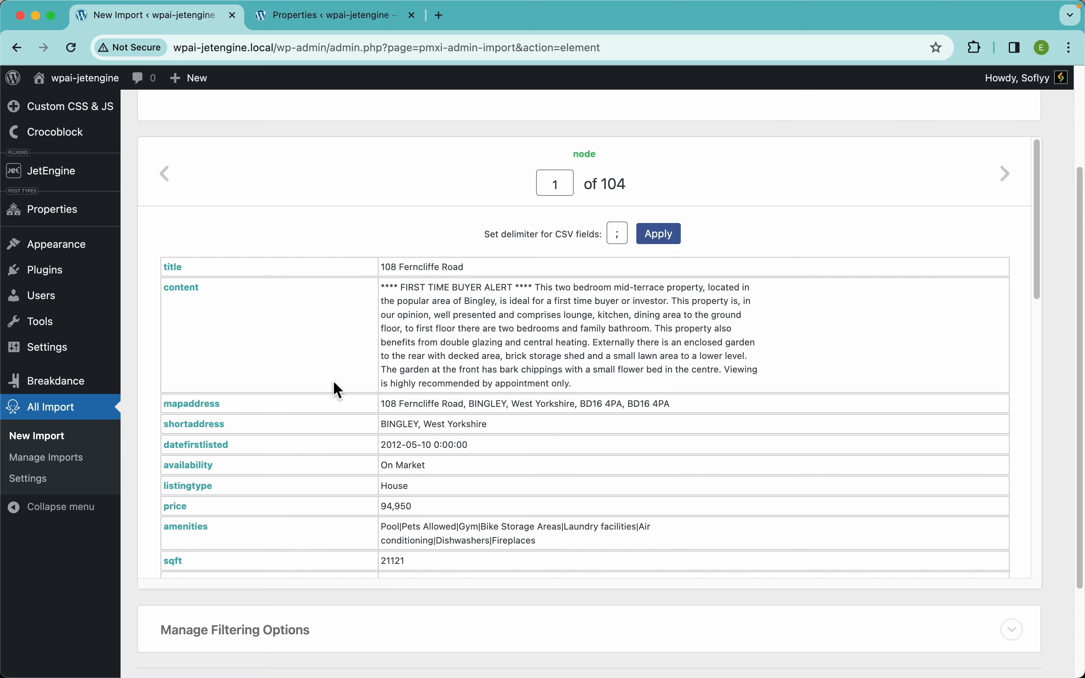
pyautogui.scroll(-6, 410, 314)
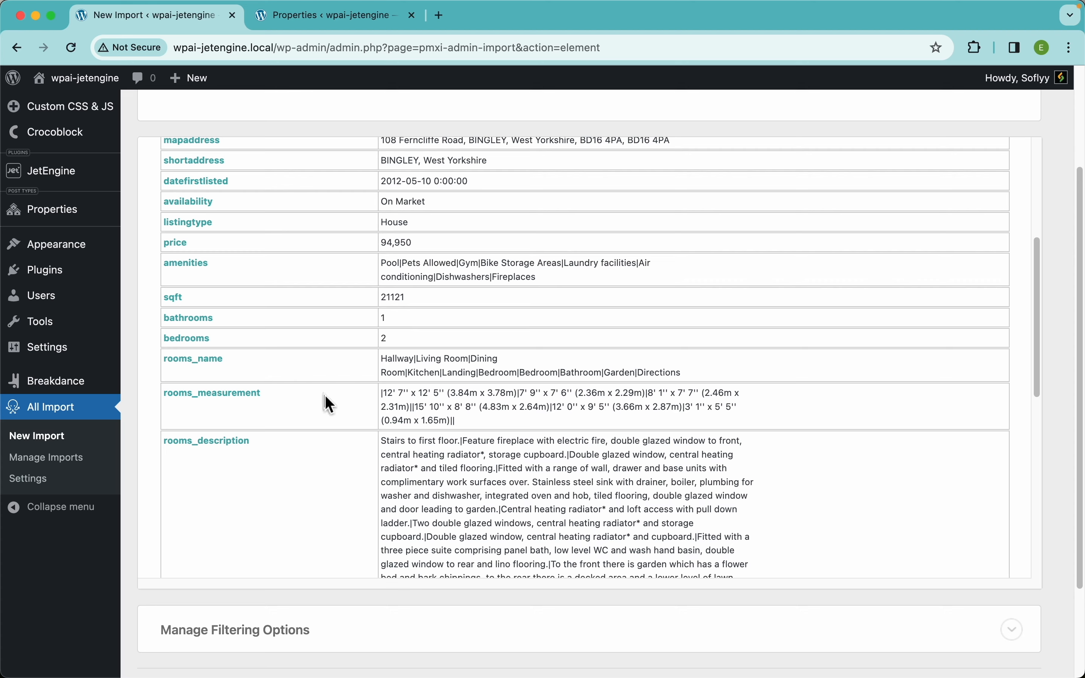
pyautogui.scroll(-10, 504, 320)
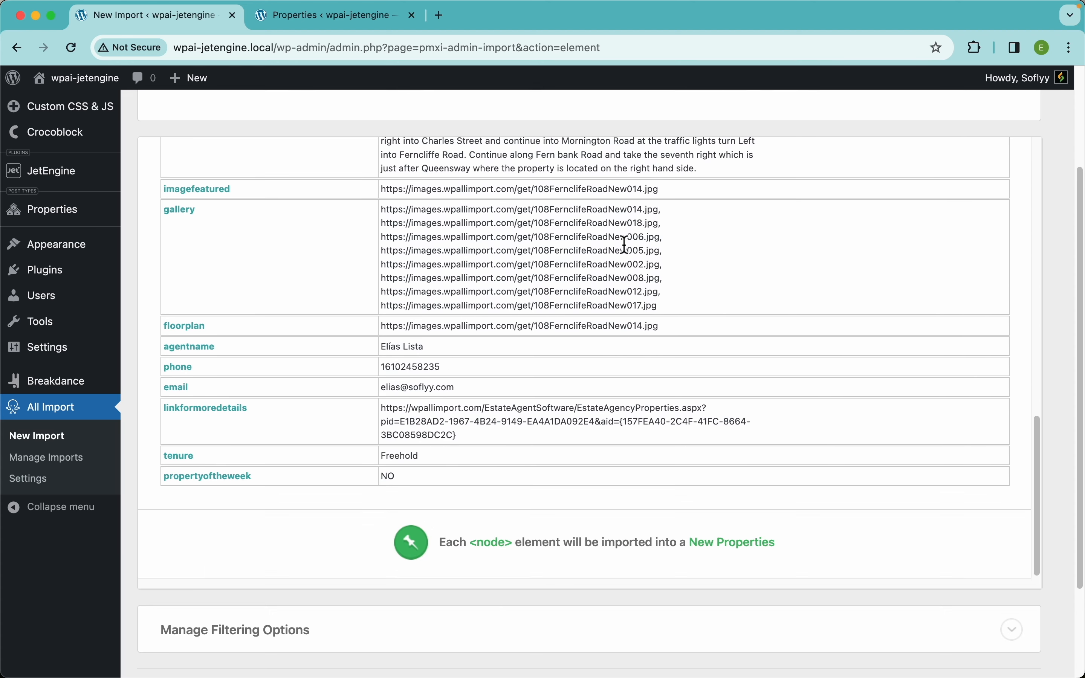
pyautogui.scroll(4, 625, 245)
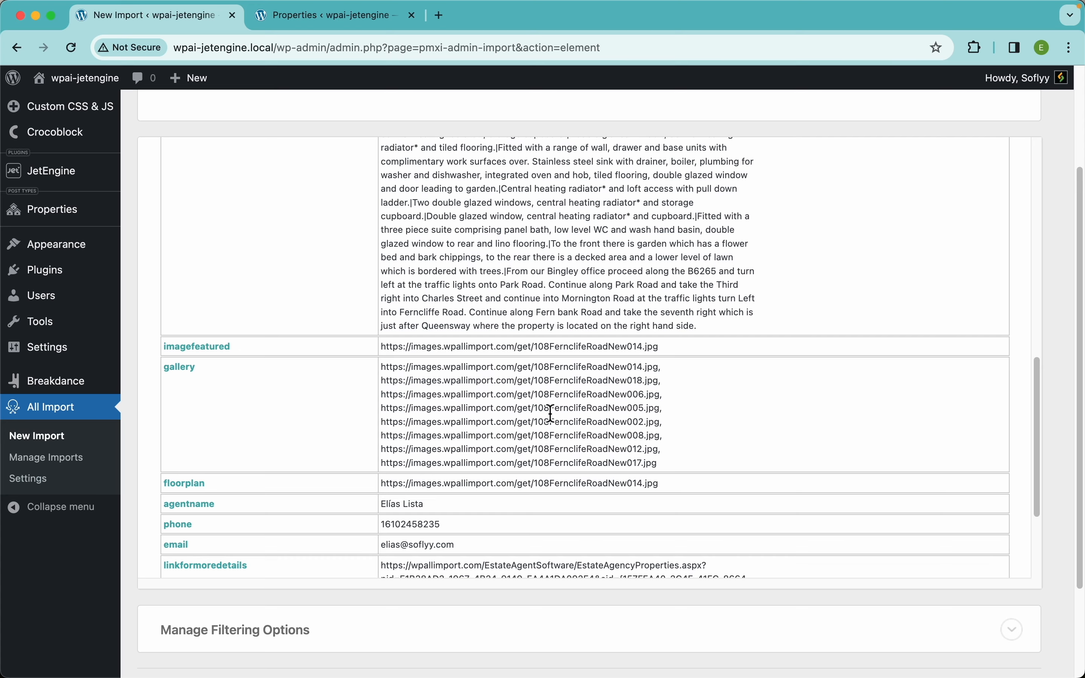
pyautogui.scroll(5, 550, 414)
pyautogui.hscroll(-2, 269, 367)
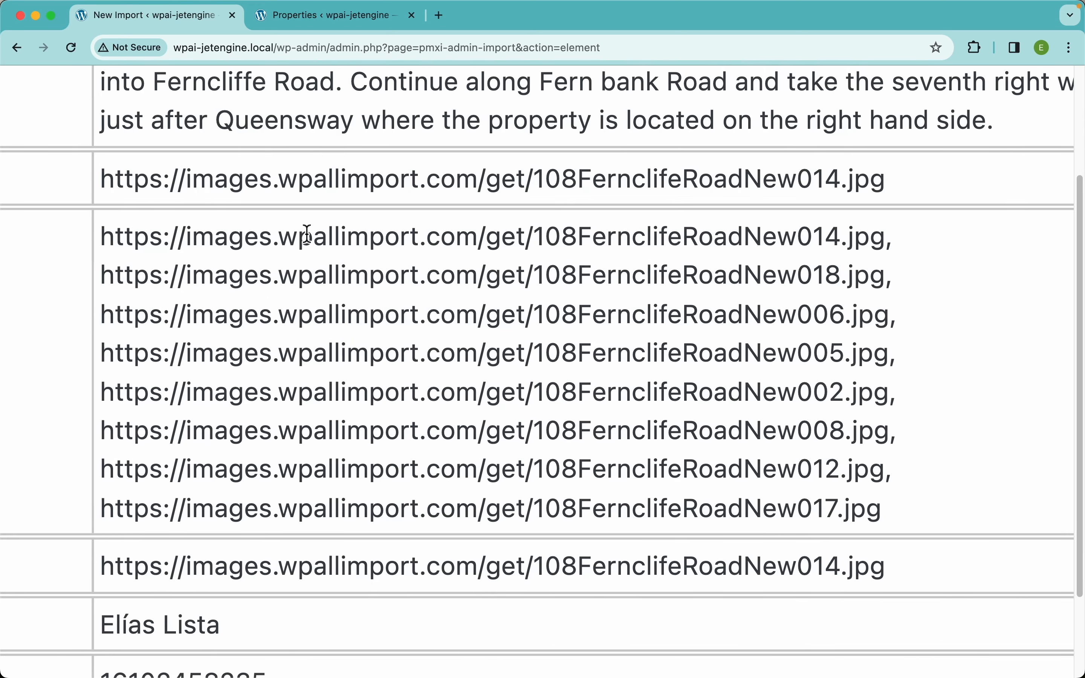
# Inspect the image host in the first gallery URL and switch to the empty Properties list
pyautogui.moveTo(191, 241); pyautogui.dragTo(398, 246)
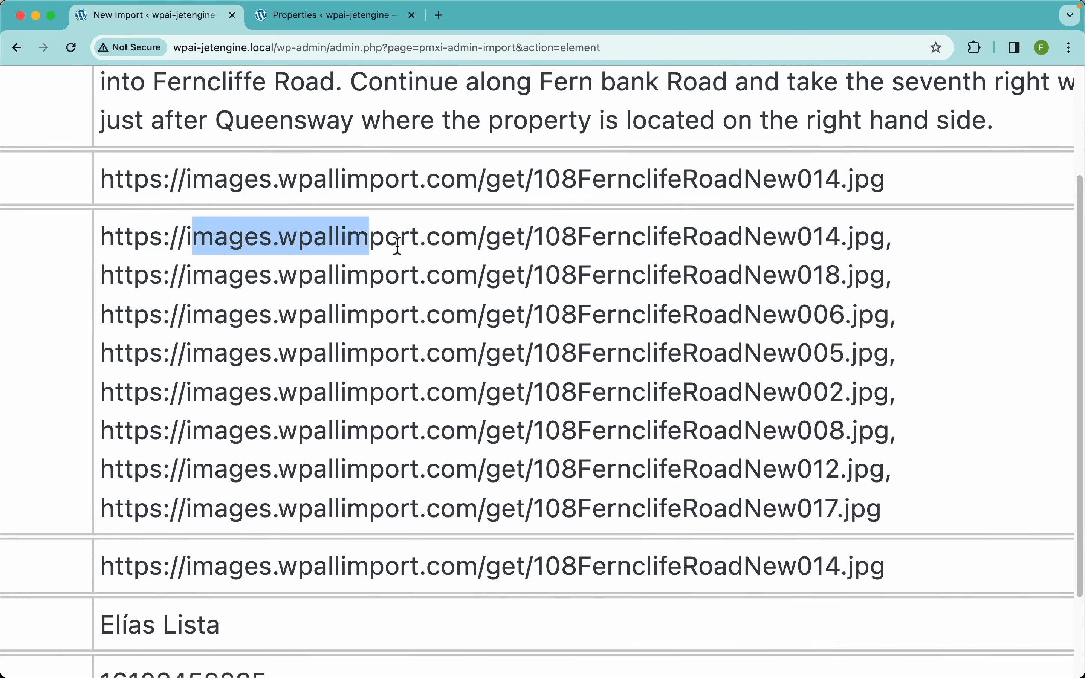
pyautogui.click(890, 241)
pyautogui.scroll(-5, 869, 268)
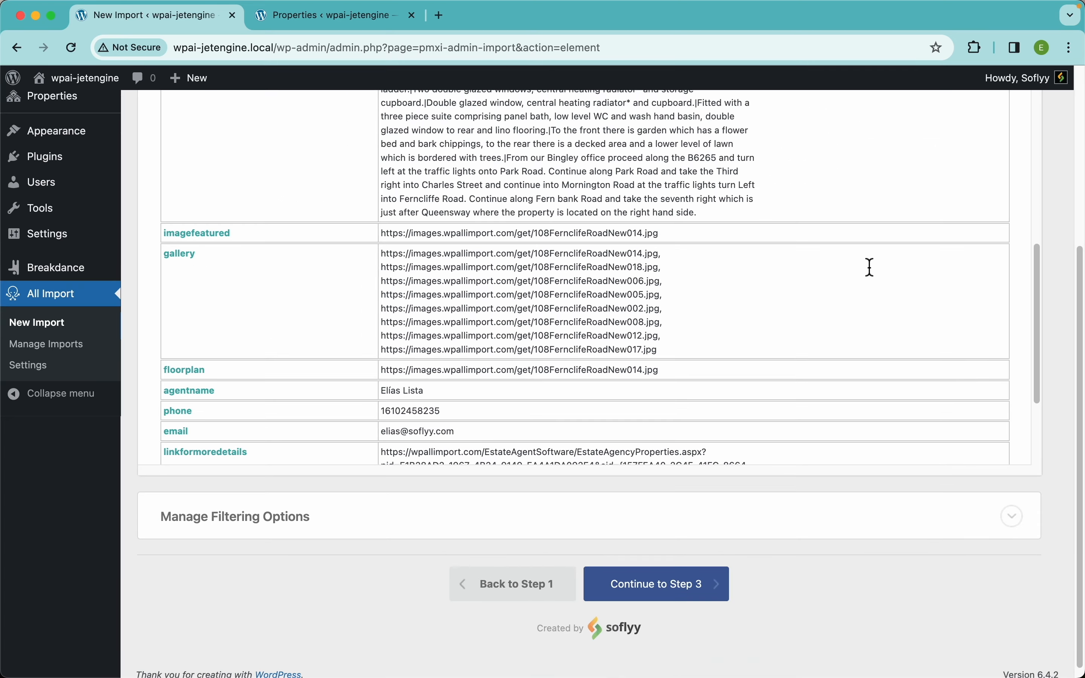
pyautogui.scroll(5, 869, 267)
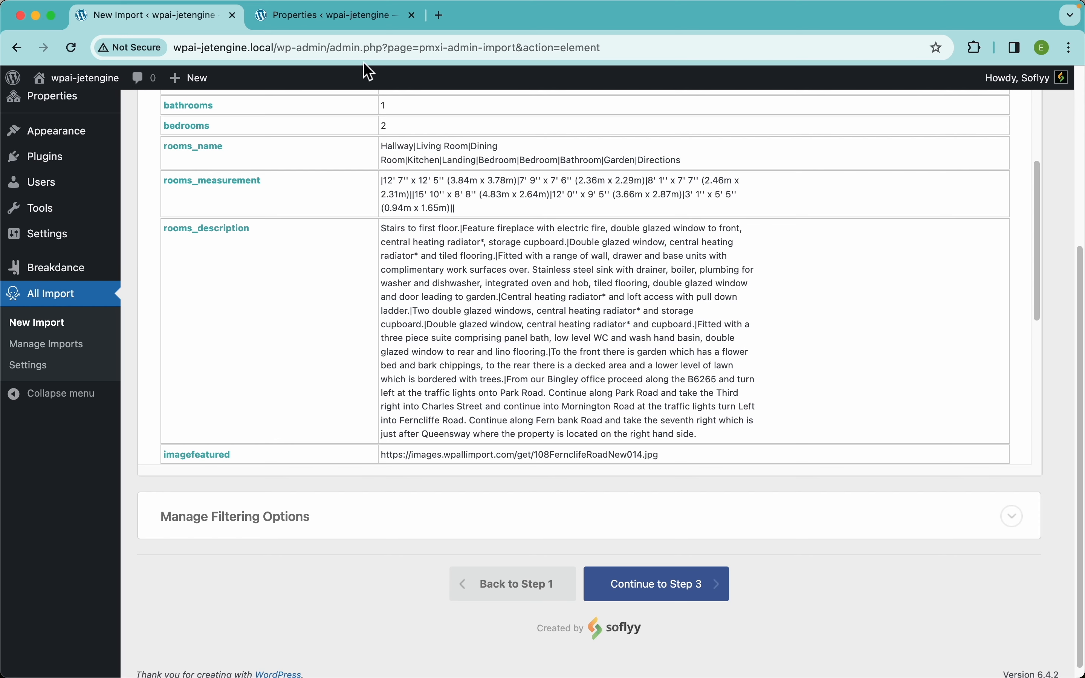
pyautogui.click(339, 15)
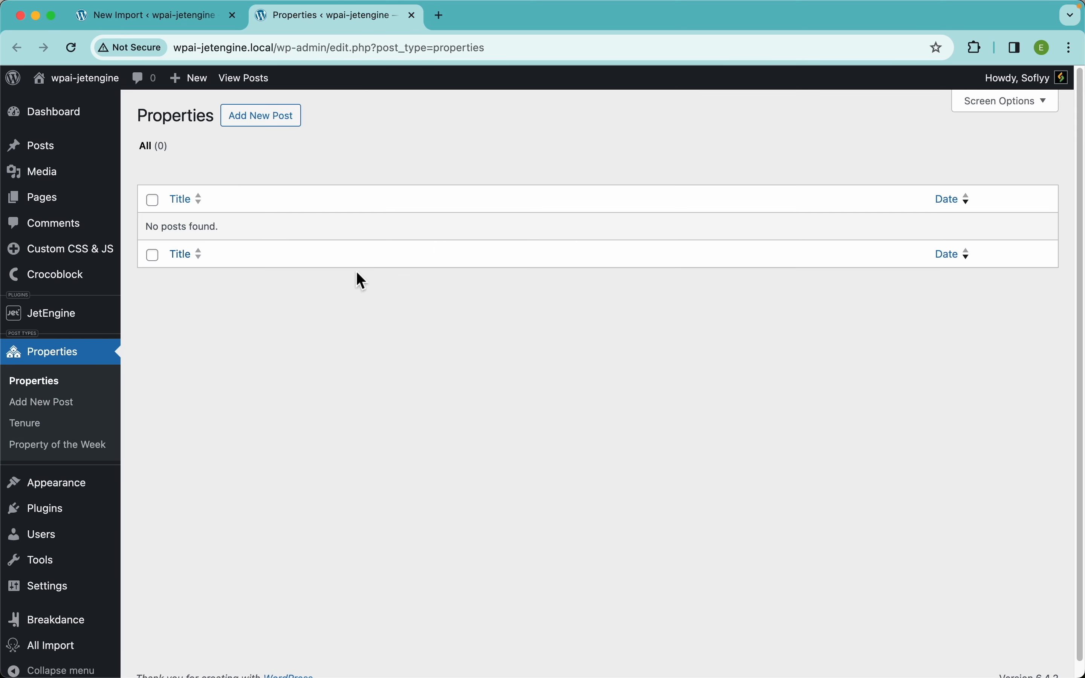
# Start a new Property post and browse its Listing Info fields
pyautogui.click(272, 129)
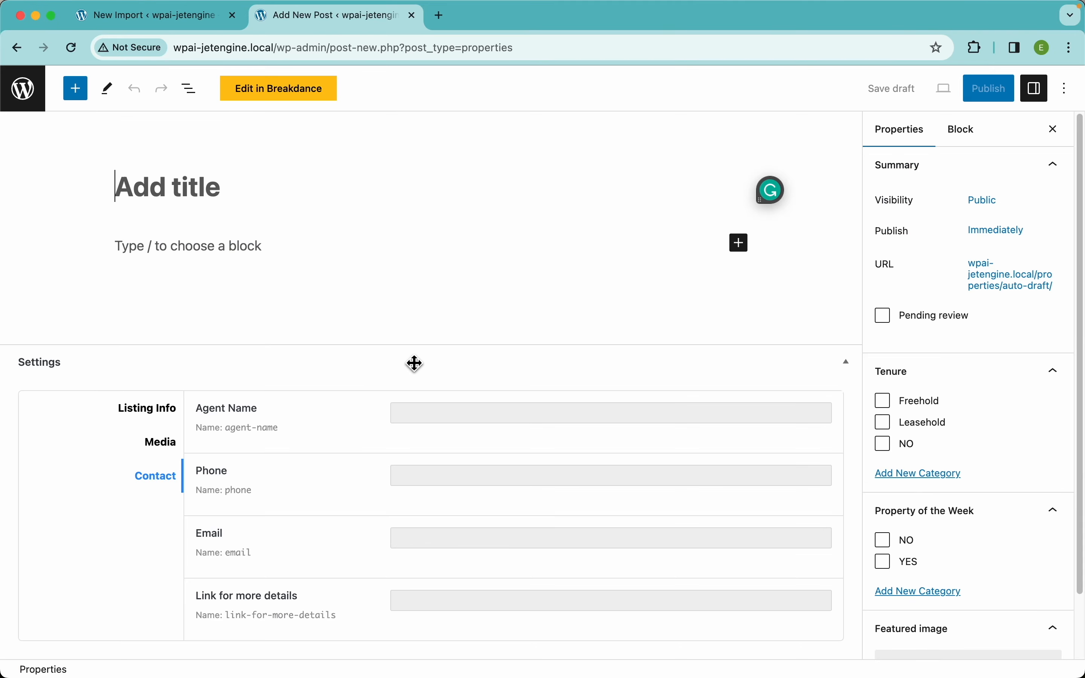
pyautogui.click(148, 409)
pyautogui.scroll(-8, 378, 456)
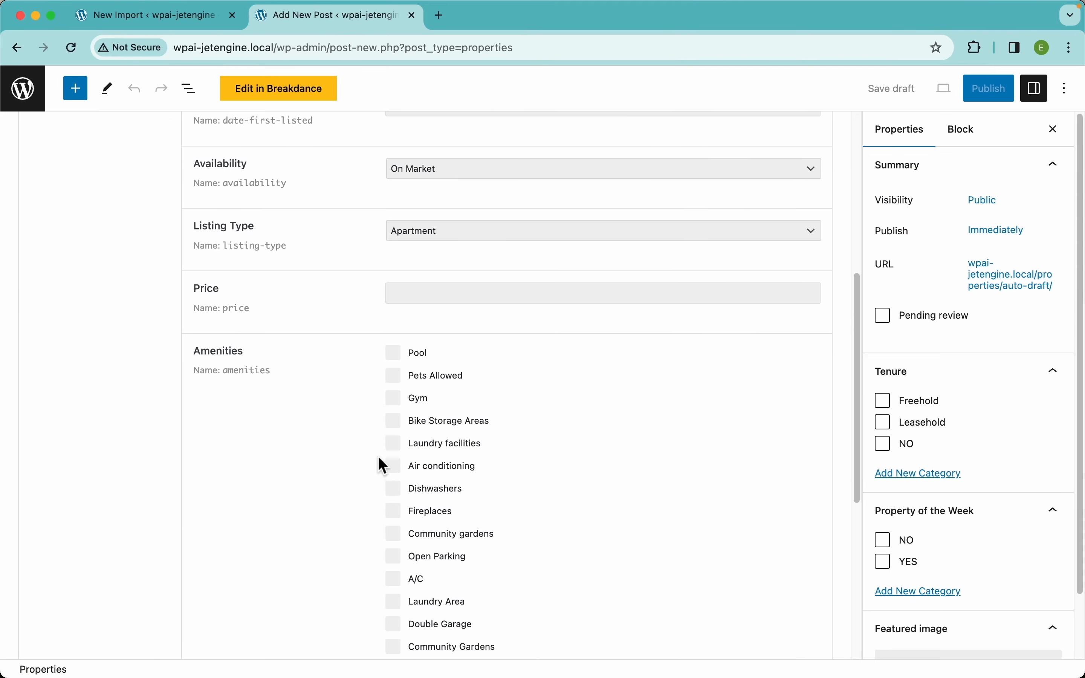
pyautogui.scroll(-7, 378, 456)
pyautogui.scroll(7, 416, 516)
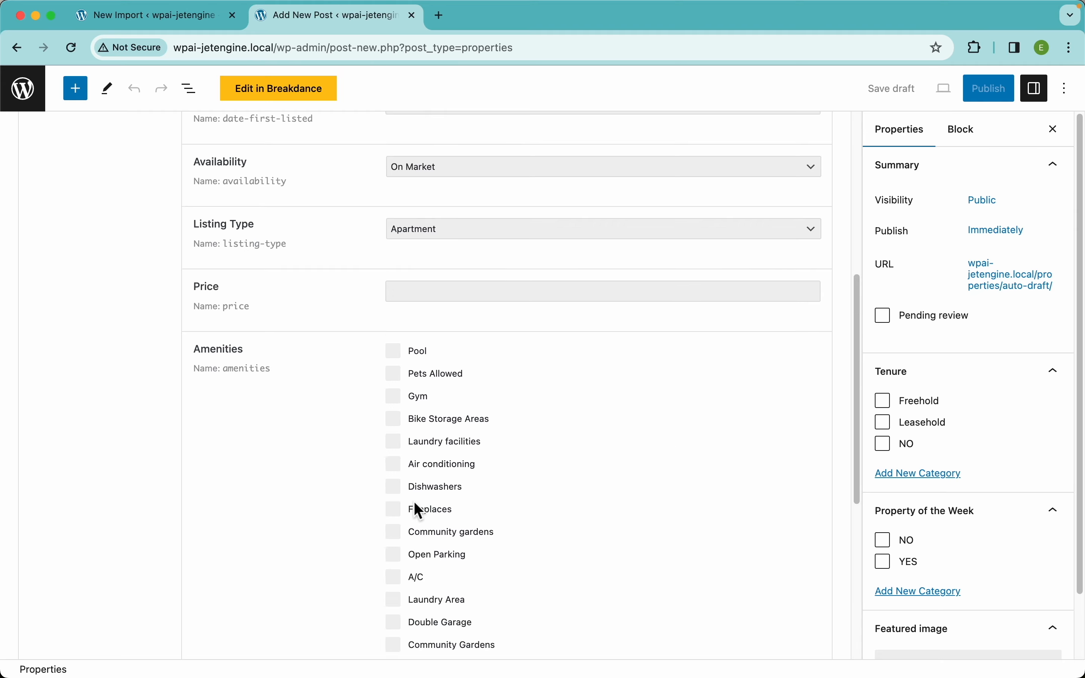
pyautogui.scroll(10, 415, 505)
pyautogui.scroll(-15, 309, 415)
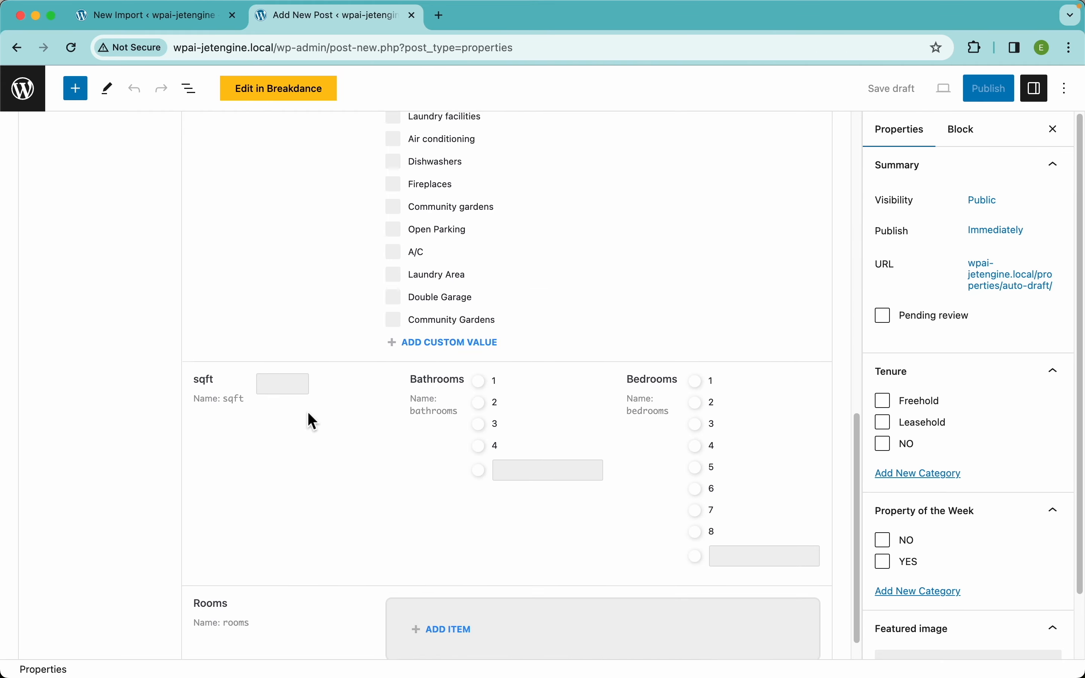
pyautogui.scroll(-1, 309, 422)
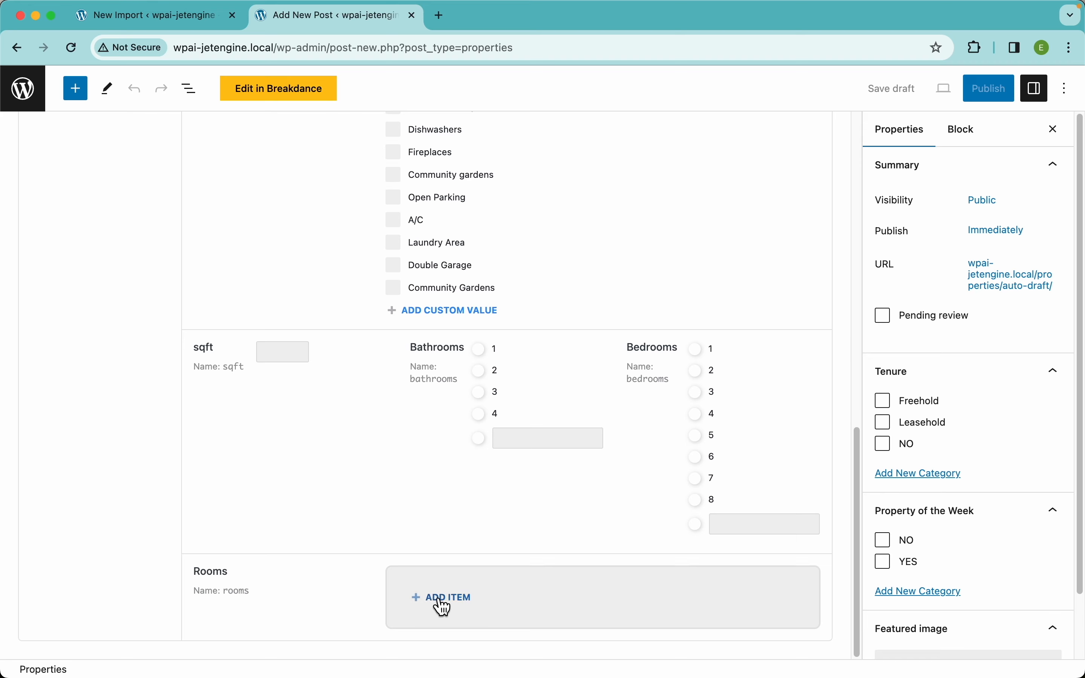
# Add an empty item to the Rooms list and return to the import review
pyautogui.click(471, 610)
pyautogui.scroll(-5, 528, 562)
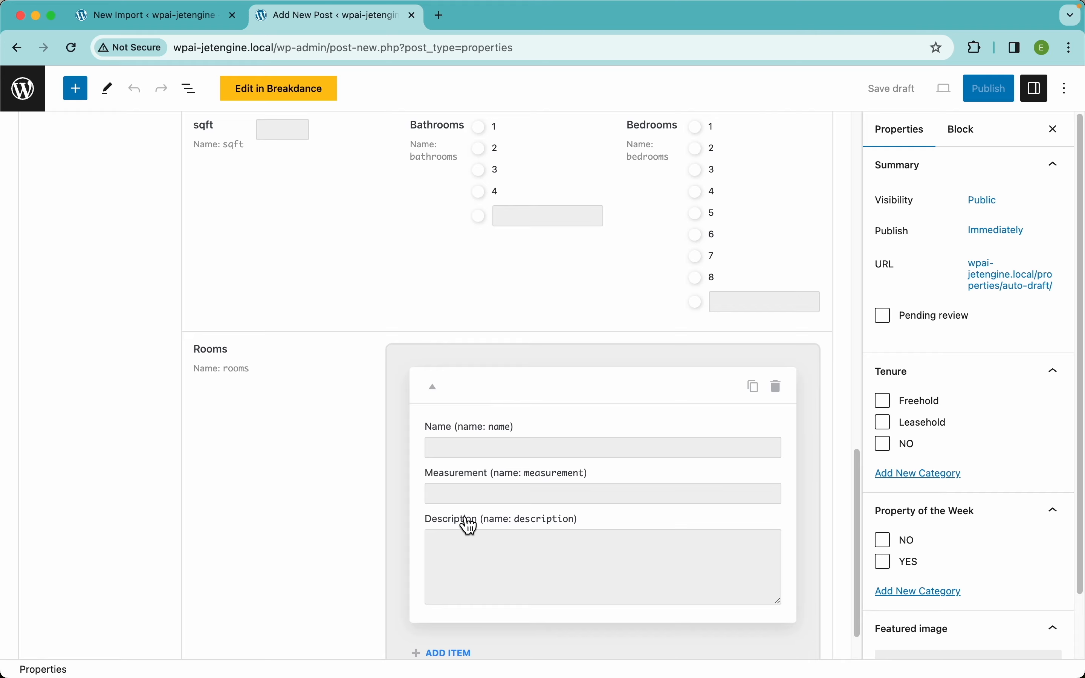
pyautogui.click(188, 23)
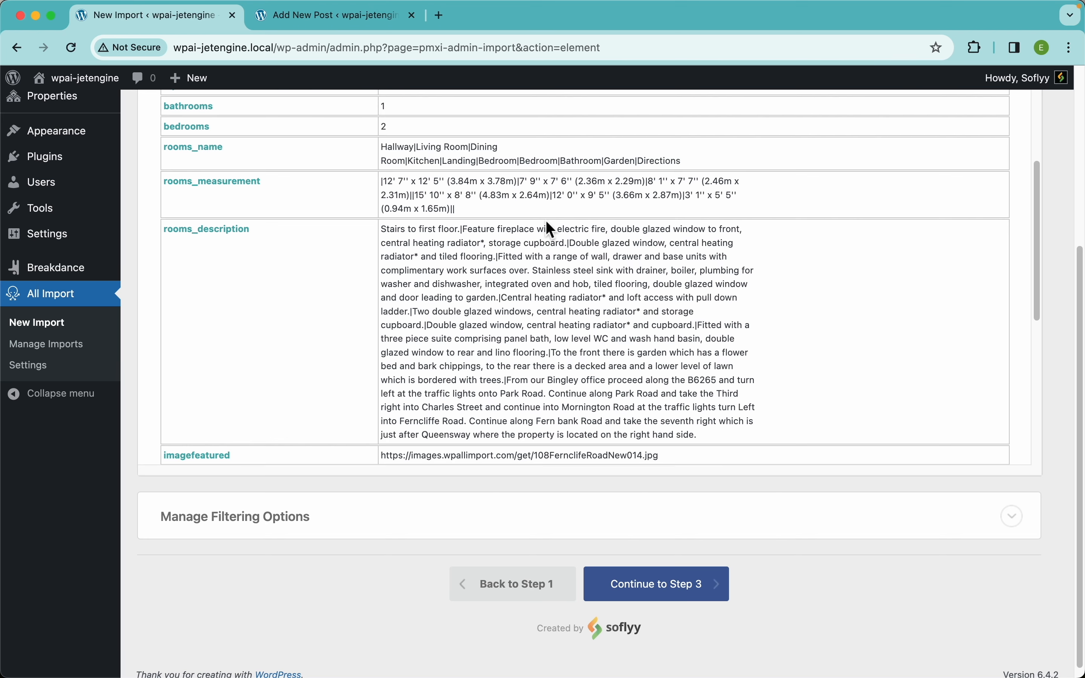
pyautogui.scroll(5, 547, 226)
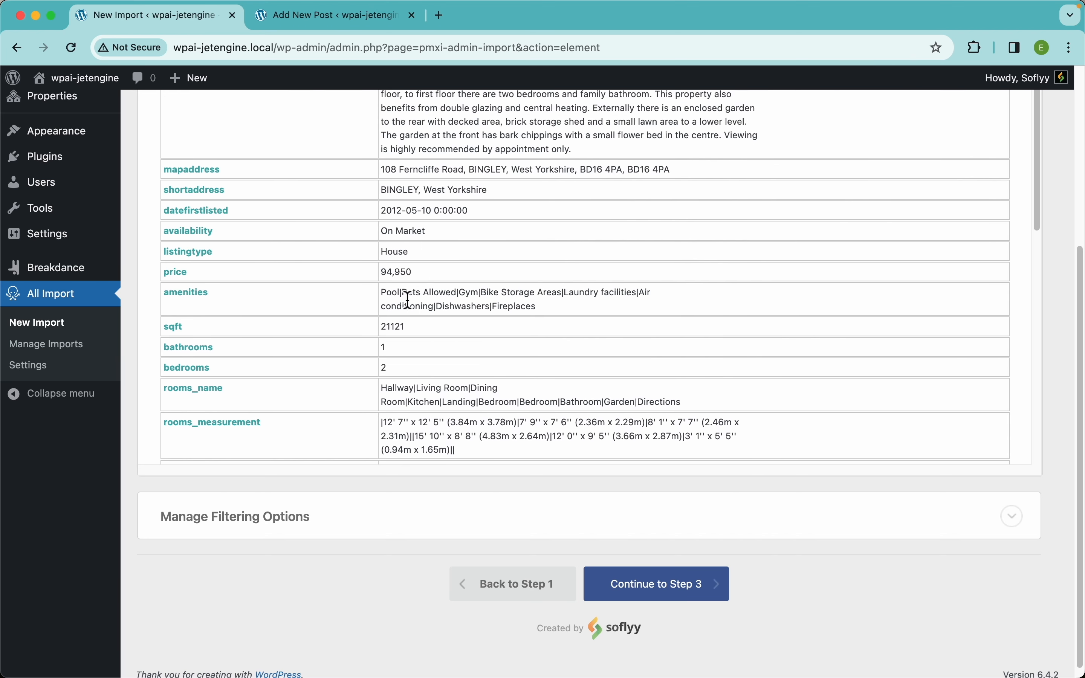
pyautogui.moveTo(408, 297); pyautogui.dragTo(397, 296)
pyautogui.scroll(5, 417, 296)
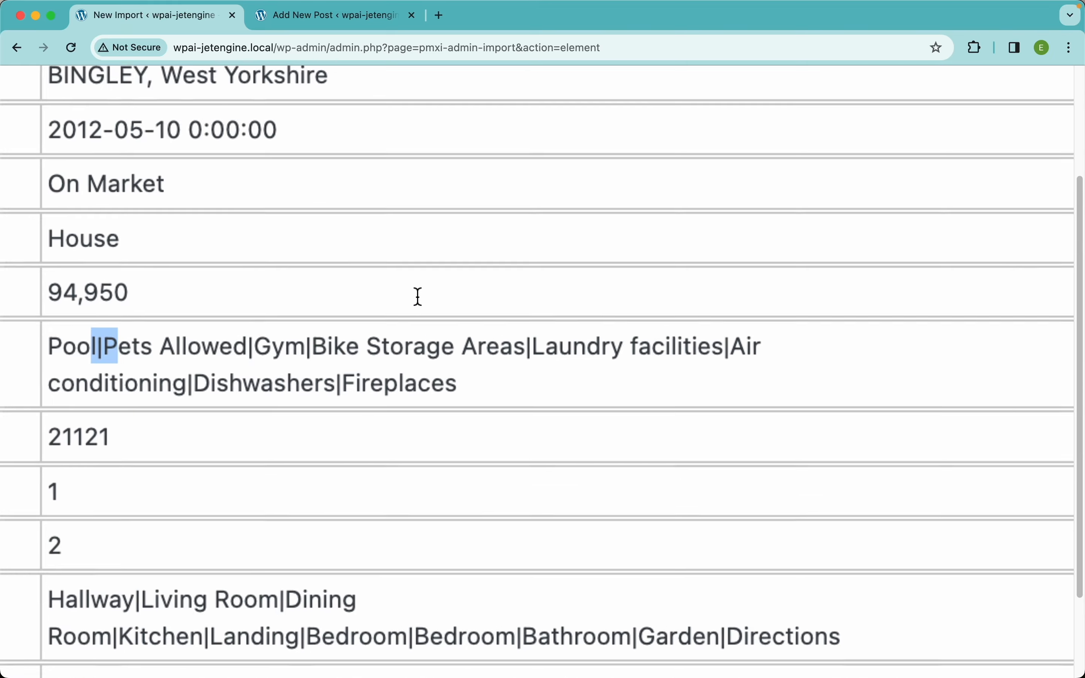
pyautogui.moveTo(293, 360); pyautogui.dragTo(287, 360)
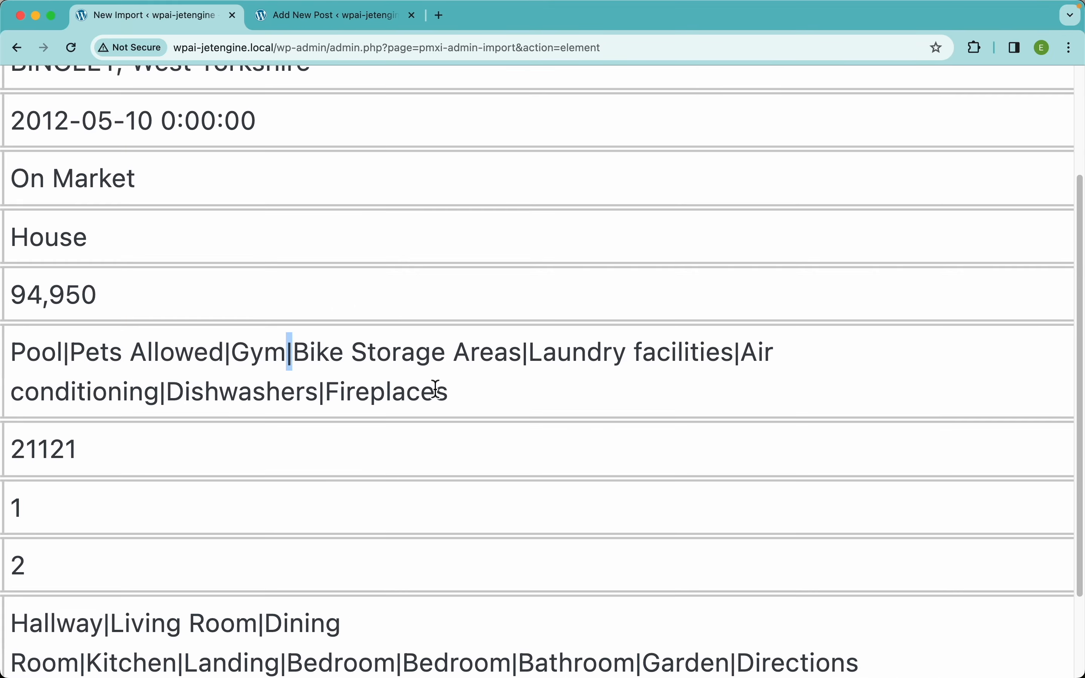
pyautogui.scroll(-5, 435, 389)
pyautogui.scroll(3, 471, 399)
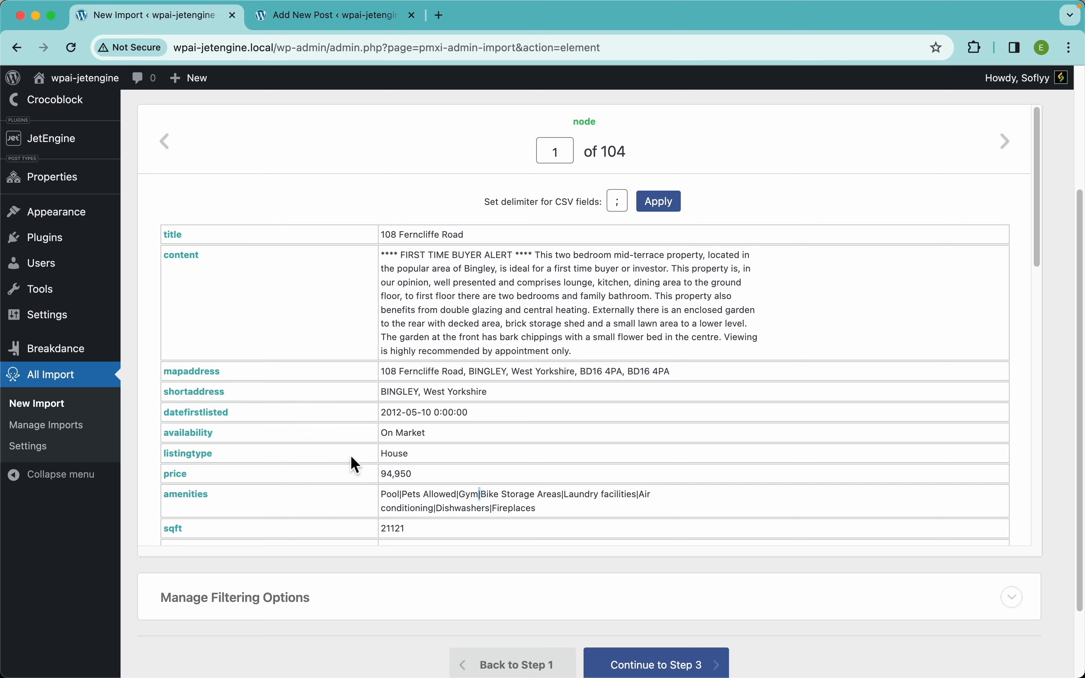
pyautogui.scroll(-15, 470, 449)
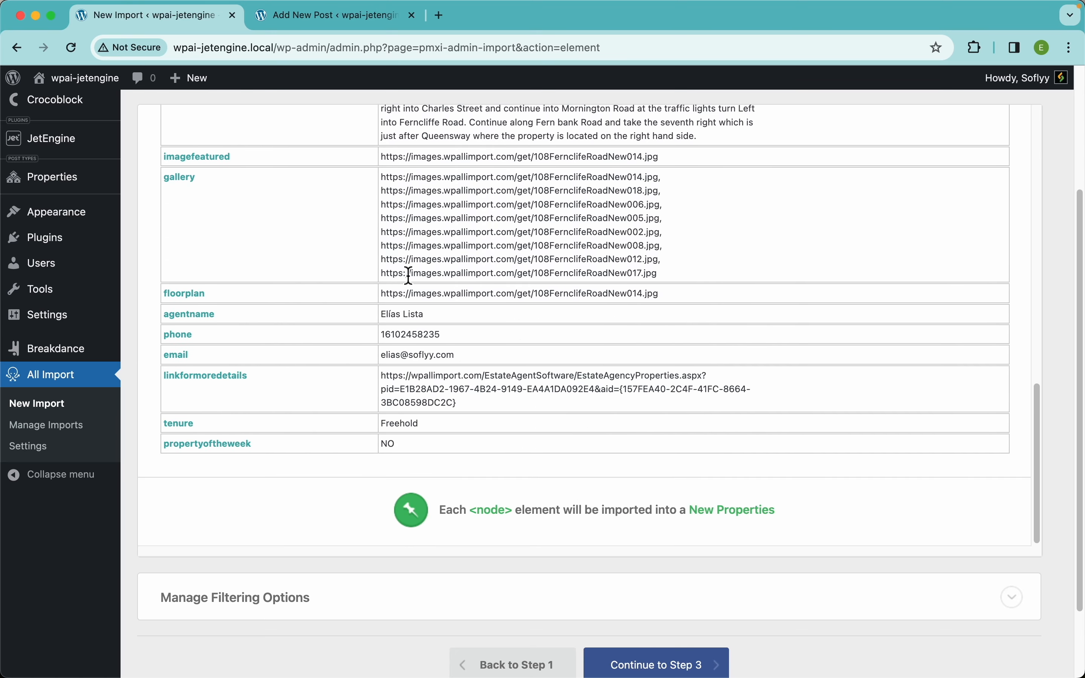
pyautogui.scroll(20, 323, 219)
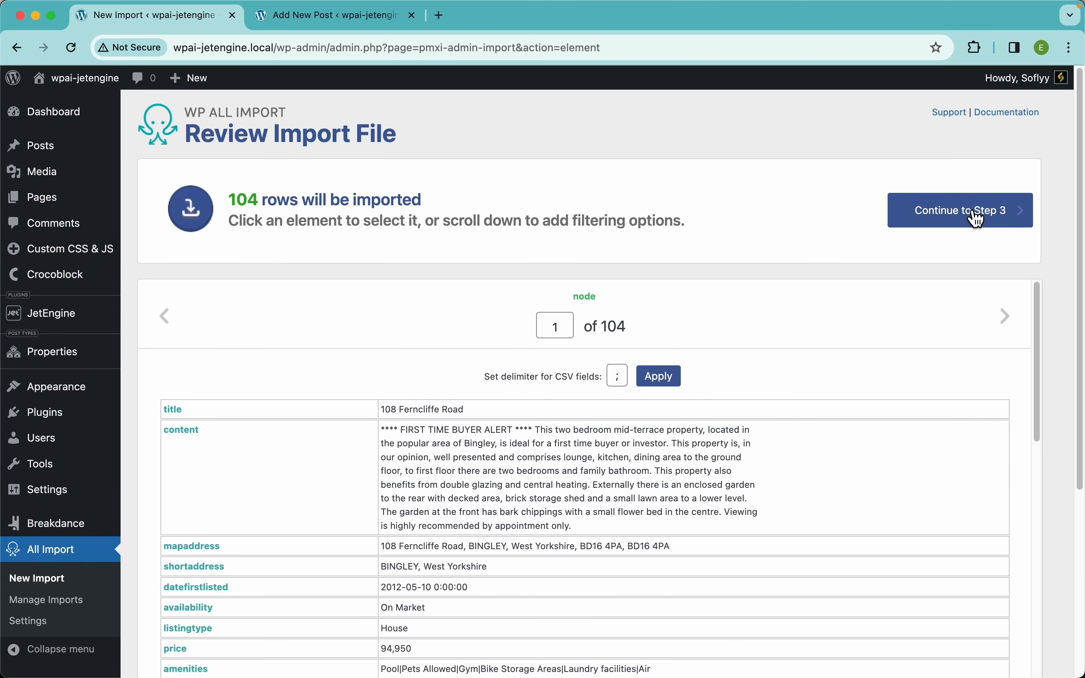
# On the Drag & Drop step, map the post title to {title[1]} and content to {content[1]}
pyautogui.click(989, 220)
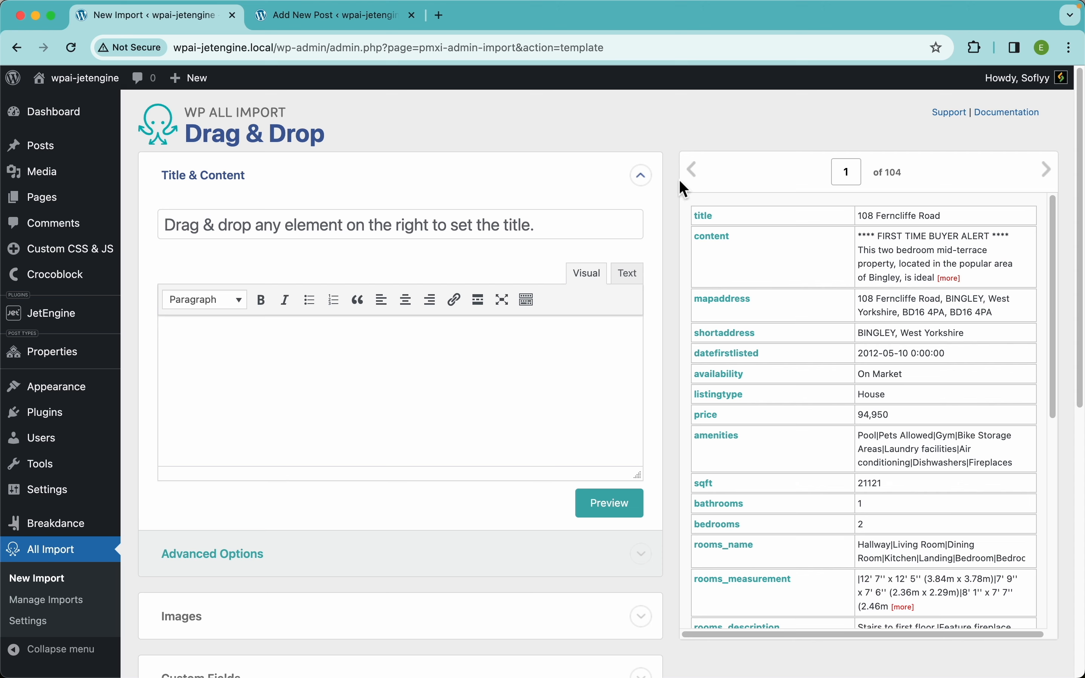
pyautogui.moveTo(717, 224); pyautogui.dragTo(383, 235)
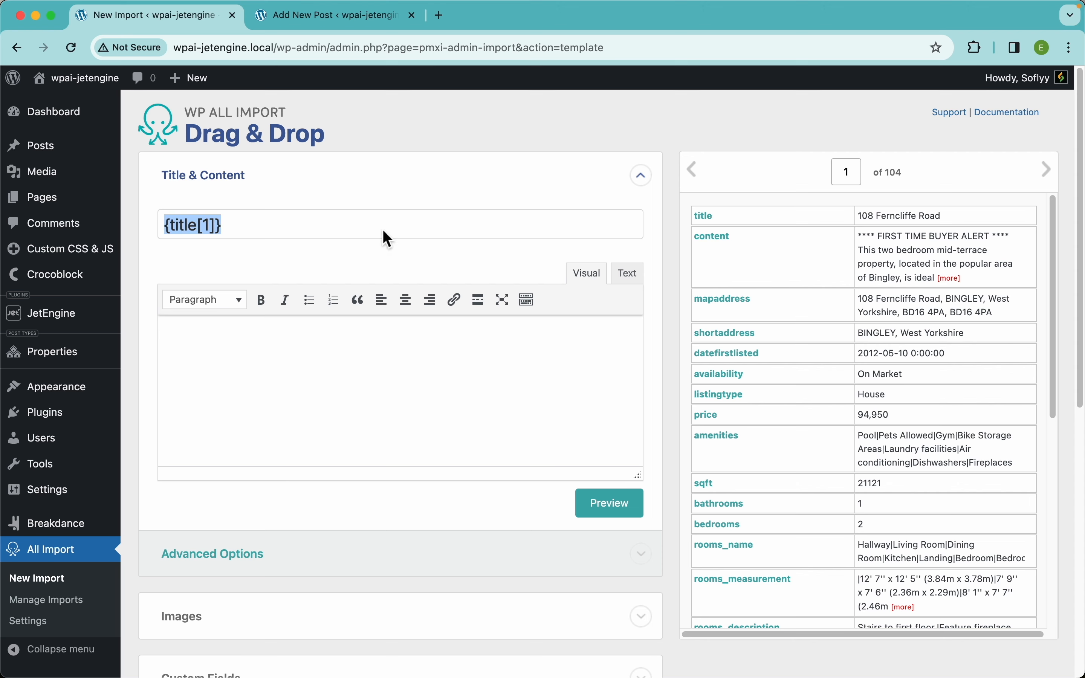
pyautogui.moveTo(712, 249); pyautogui.dragTo(316, 444)
pyautogui.scroll(-10, 465, 327)
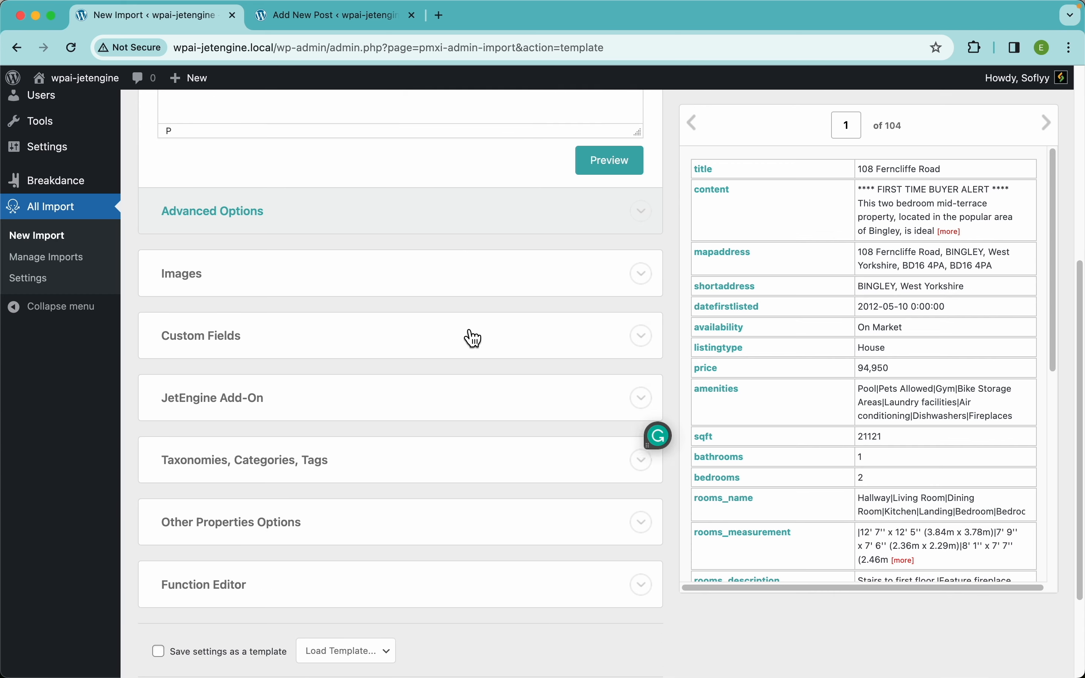
pyautogui.scroll(7, 344, 244)
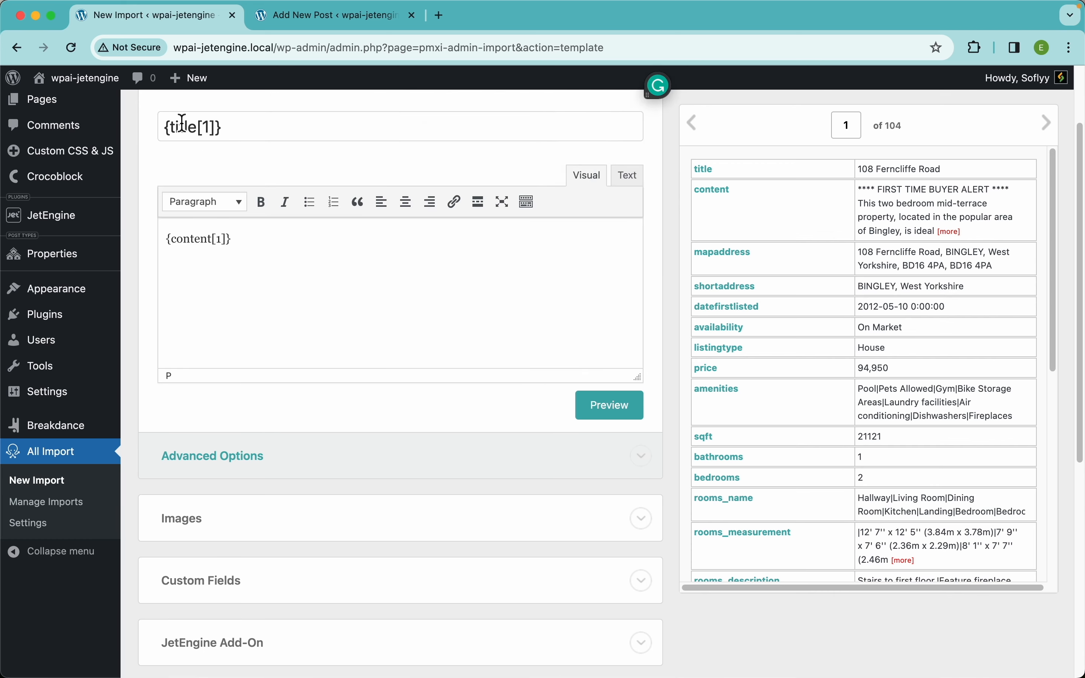
pyautogui.scroll(-5, 284, 274)
# In Images, set the download URLs to {imagefeatured[1]}, {gallery[1]}, comma-separated
pyautogui.click(230, 336)
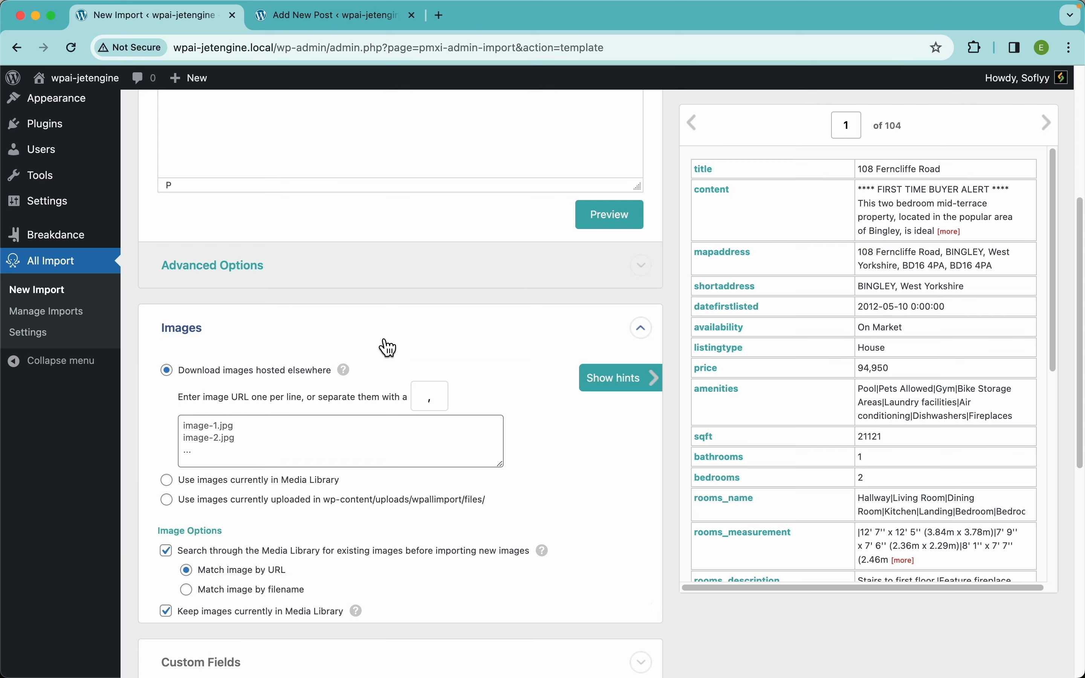
pyautogui.scroll(-5, 384, 345)
pyautogui.scroll(-5, 852, 372)
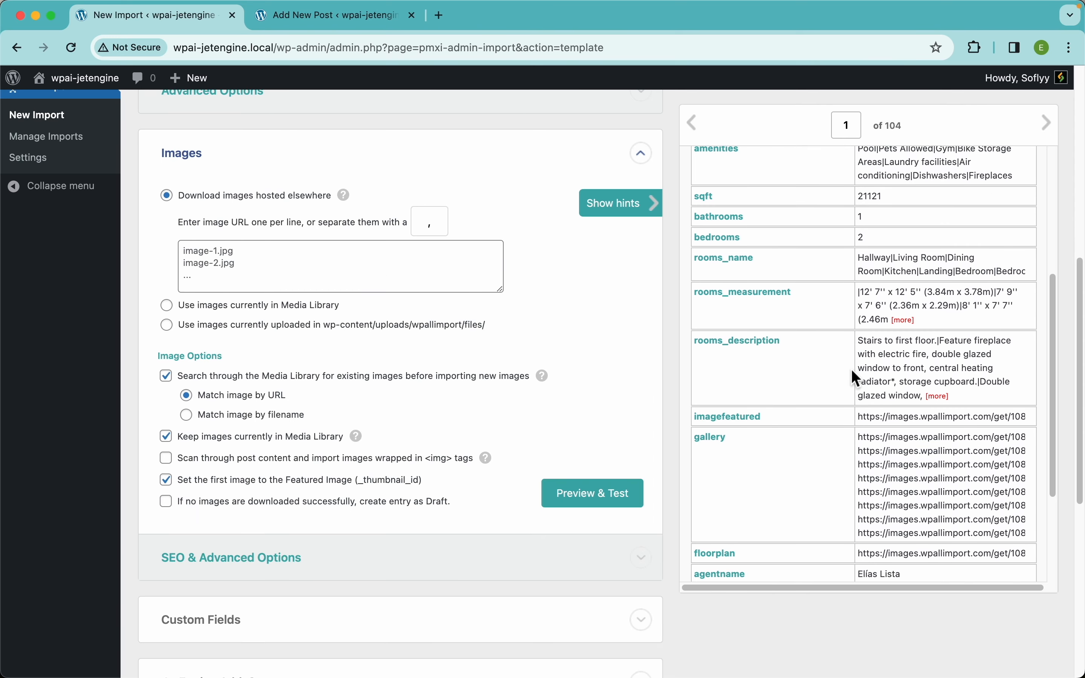
pyautogui.scroll(-3, 852, 372)
pyautogui.scroll(3, 851, 370)
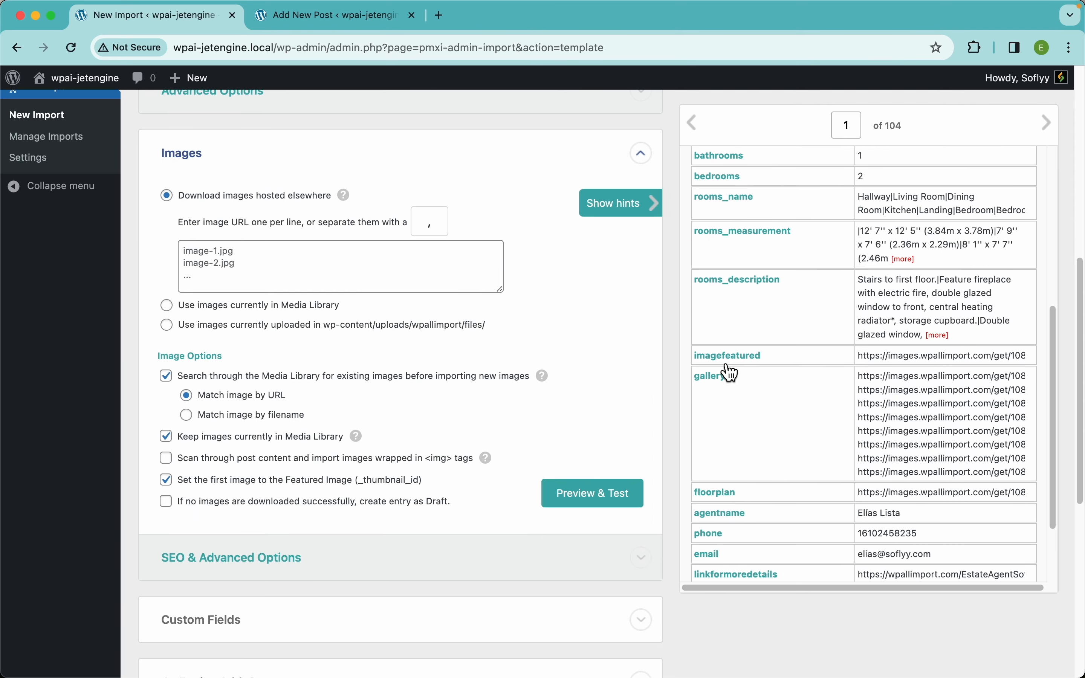
pyautogui.moveTo(740, 361); pyautogui.dragTo(407, 269)
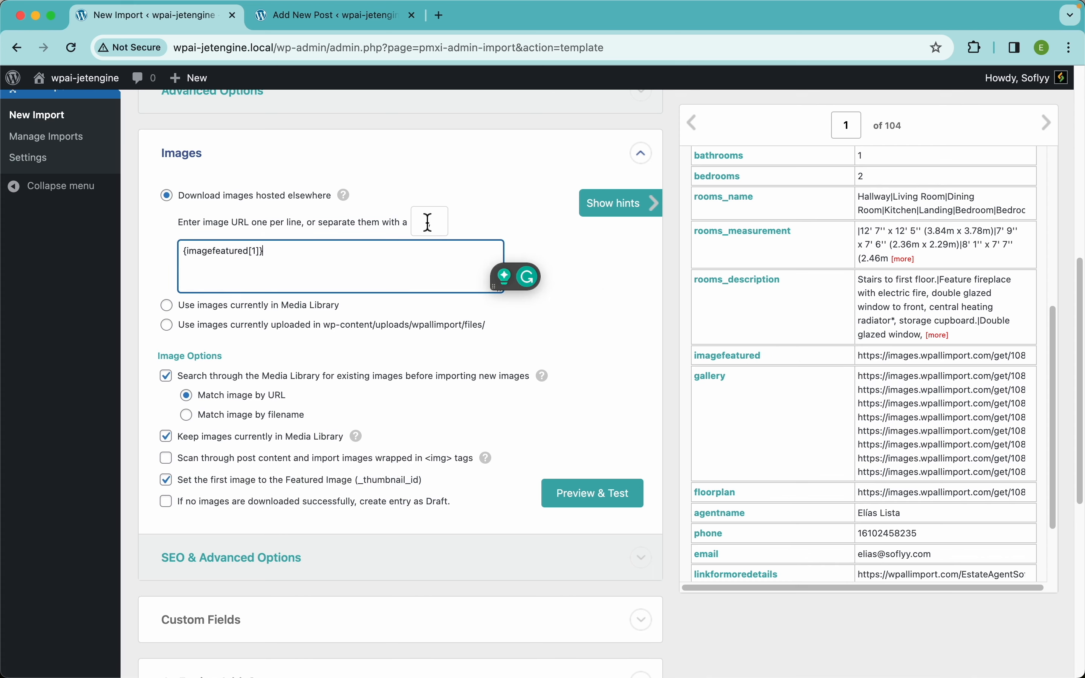
pyautogui.scroll(5, 421, 224)
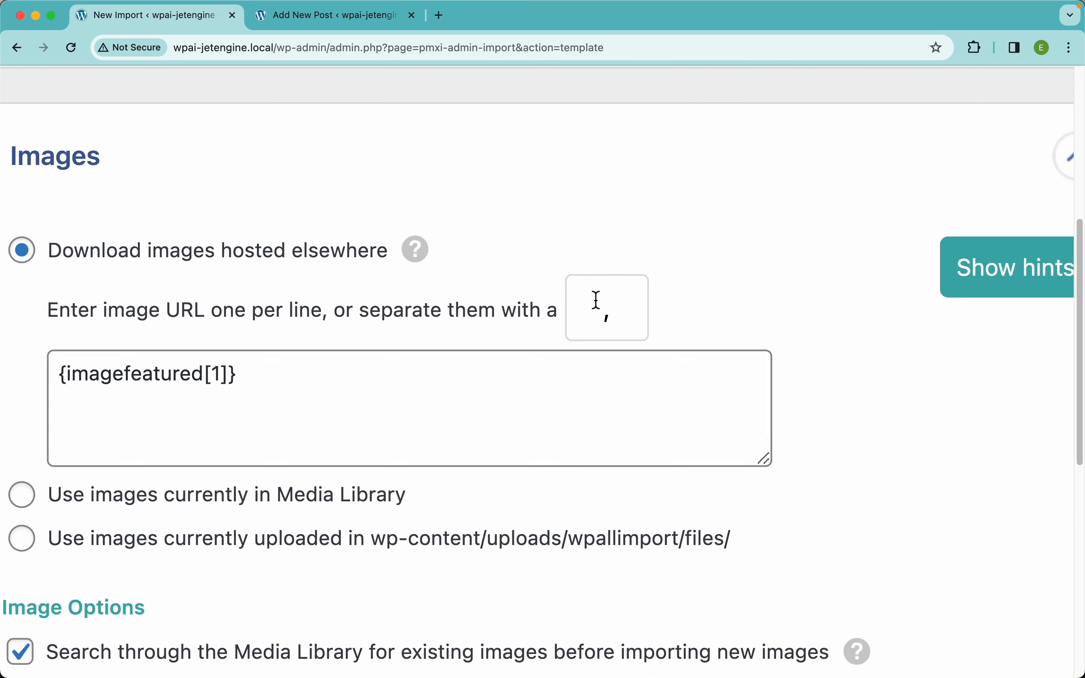
pyautogui.scroll(-5, 591, 308)
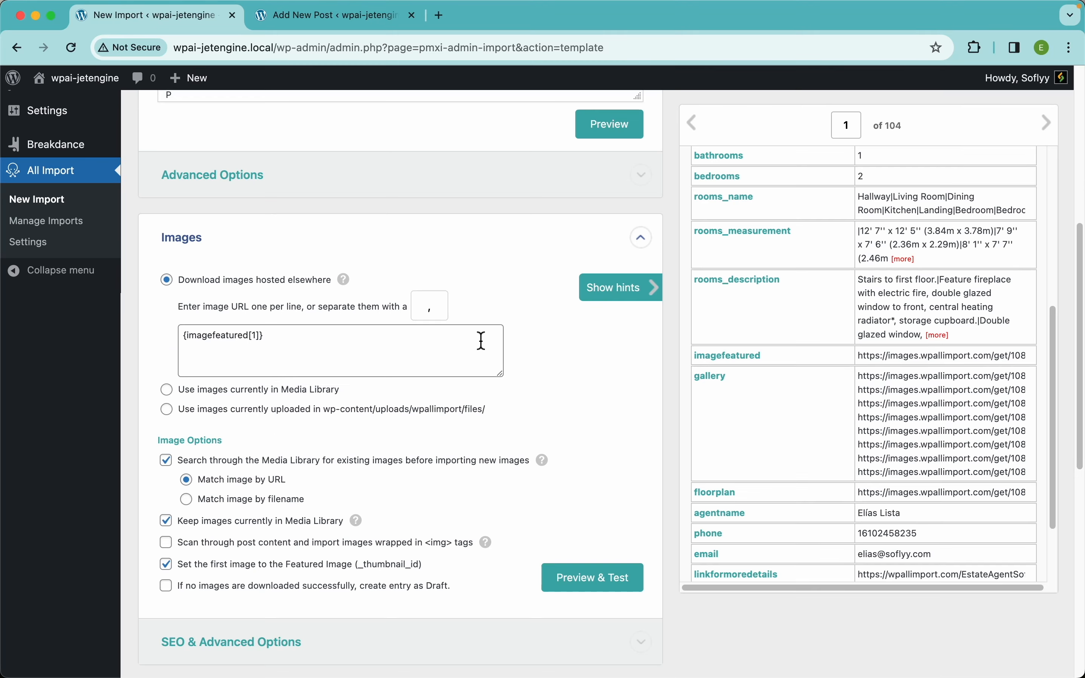
pyautogui.click(411, 358)
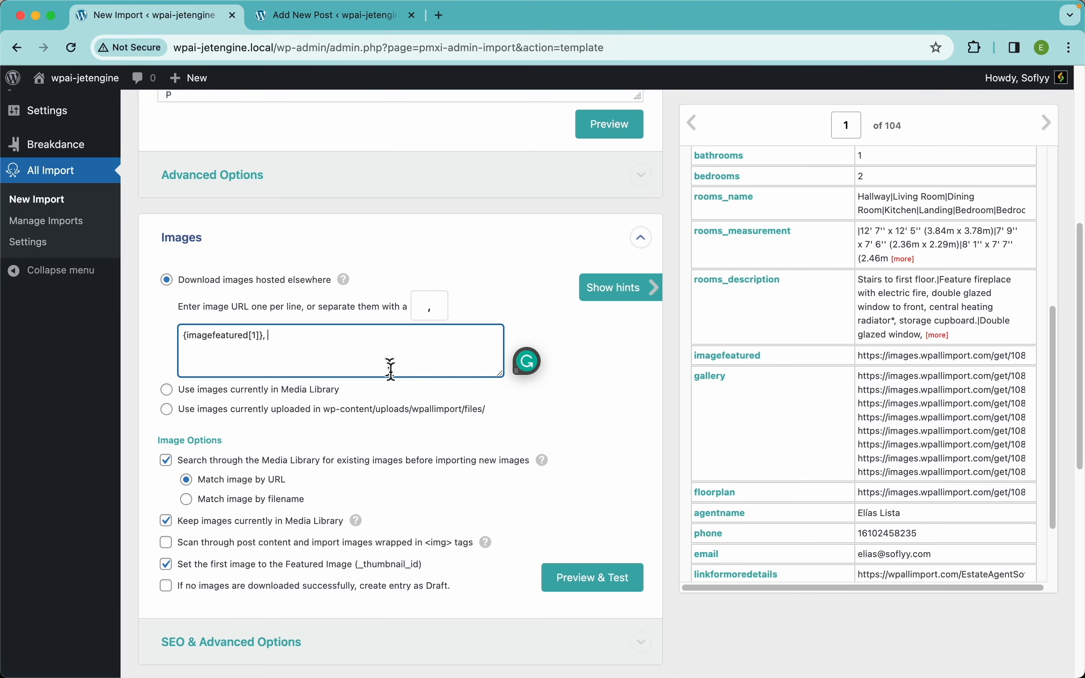
pyautogui.moveTo(710, 386); pyautogui.dragTo(438, 359)
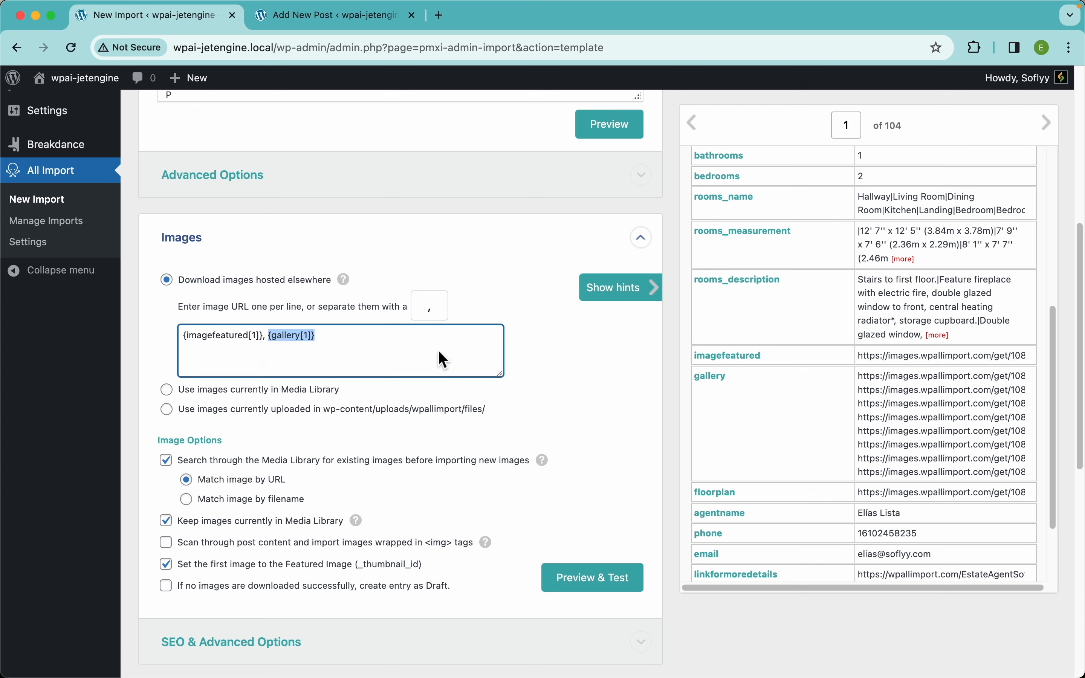
pyautogui.click(599, 584)
pyautogui.scroll(-5, 448, 410)
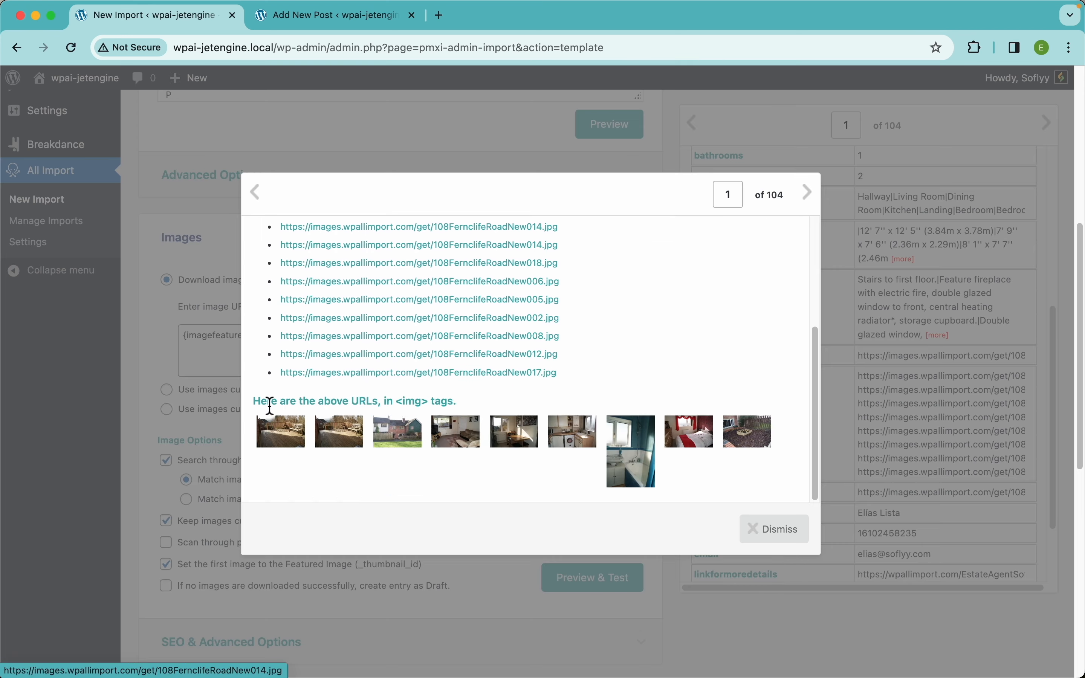
pyautogui.scroll(5, 545, 364)
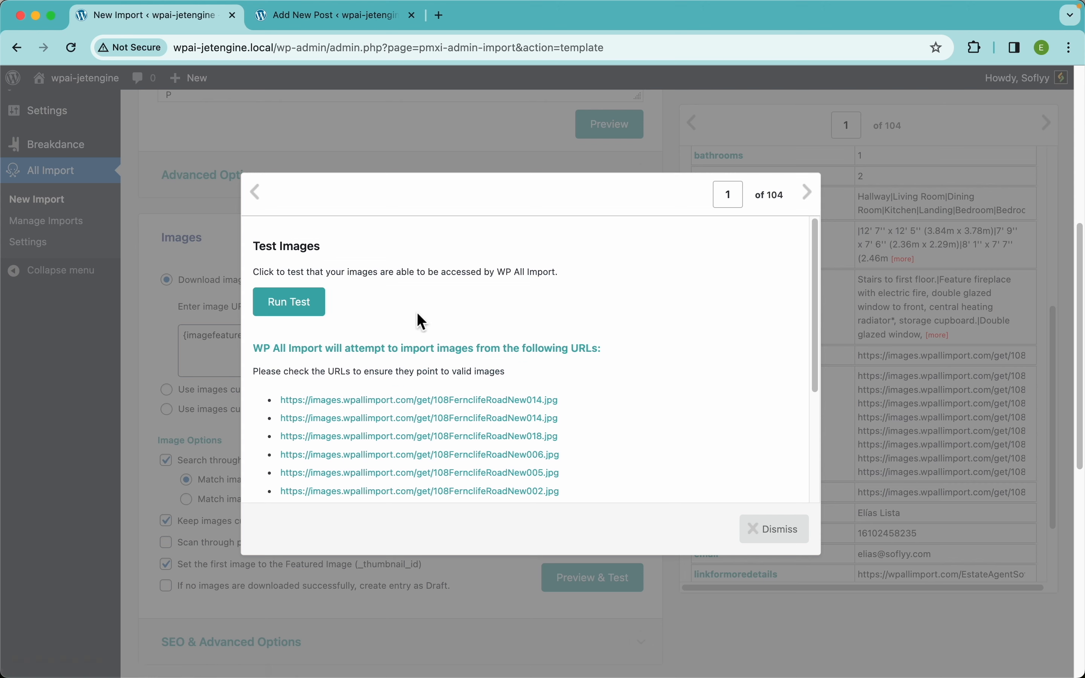
pyautogui.click(288, 315)
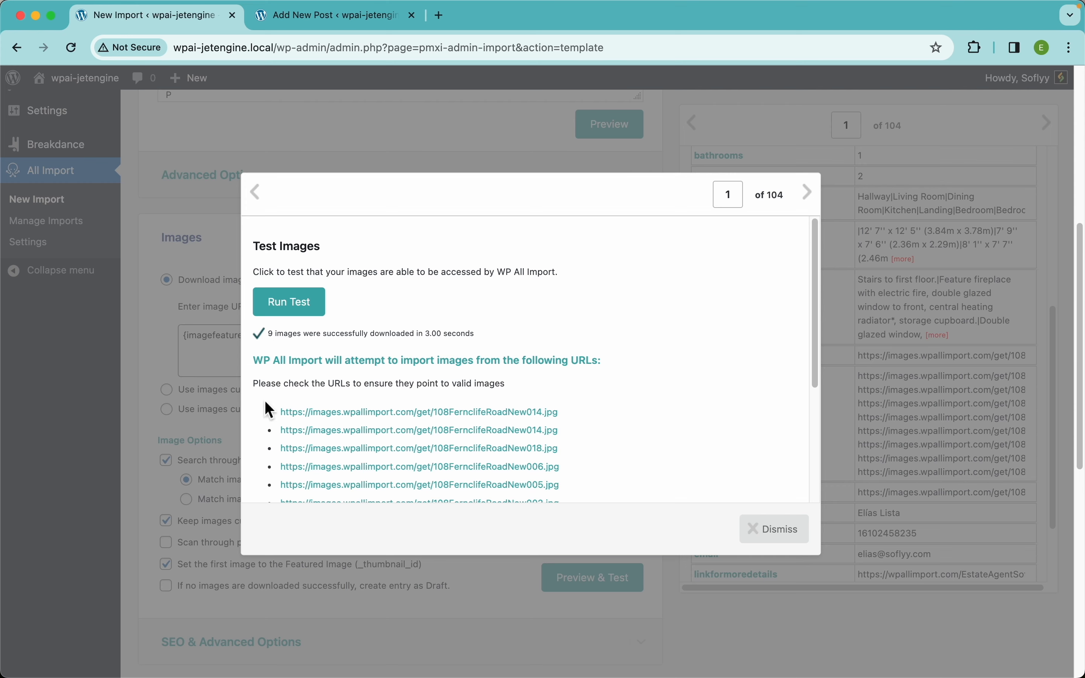
pyautogui.click(781, 540)
pyautogui.scroll(-5, 391, 396)
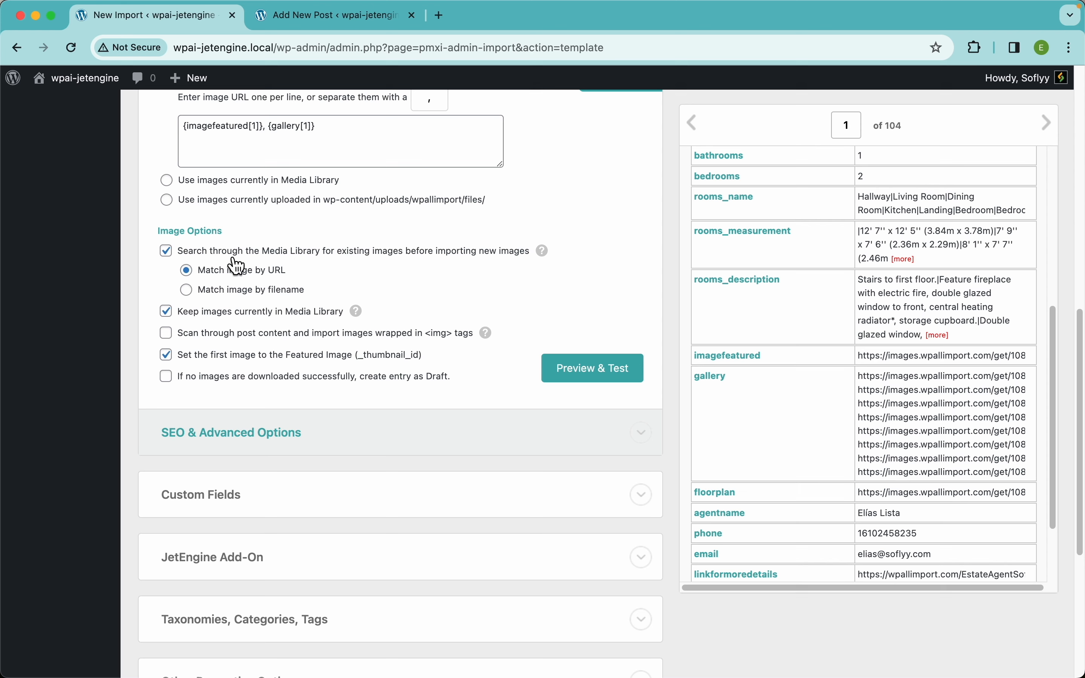
# Review Image Options: match library images by URL, keep existing ones, first image featured
pyautogui.moveTo(544, 252)
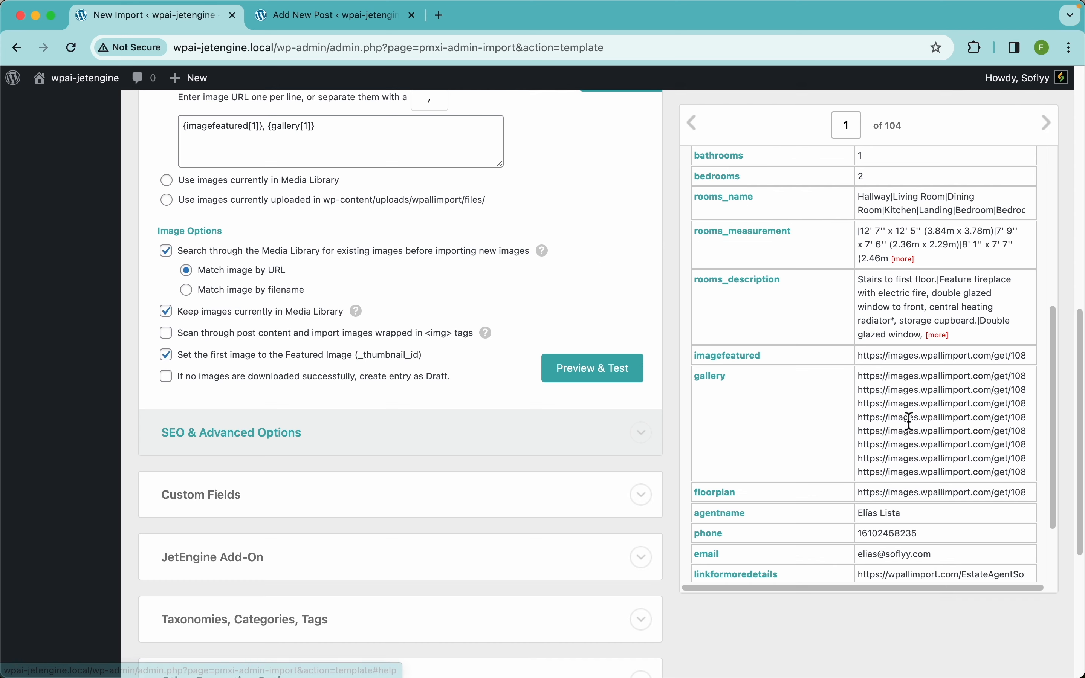
pyautogui.scroll(-3, 892, 404)
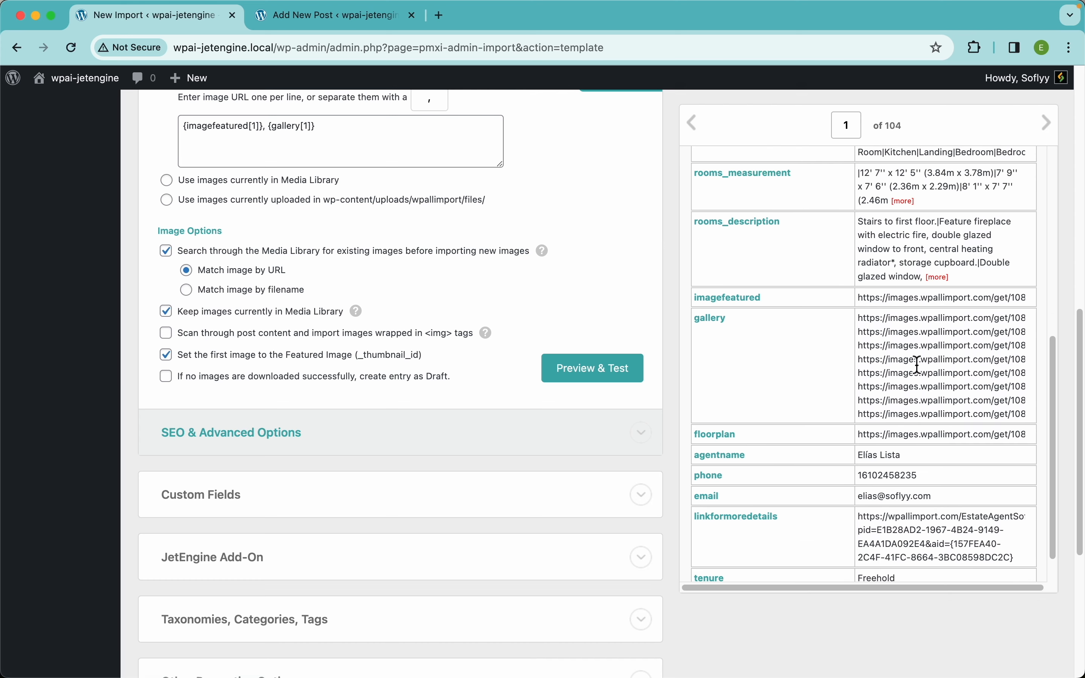
pyautogui.scroll(10, 897, 376)
pyautogui.scroll(3, 586, 299)
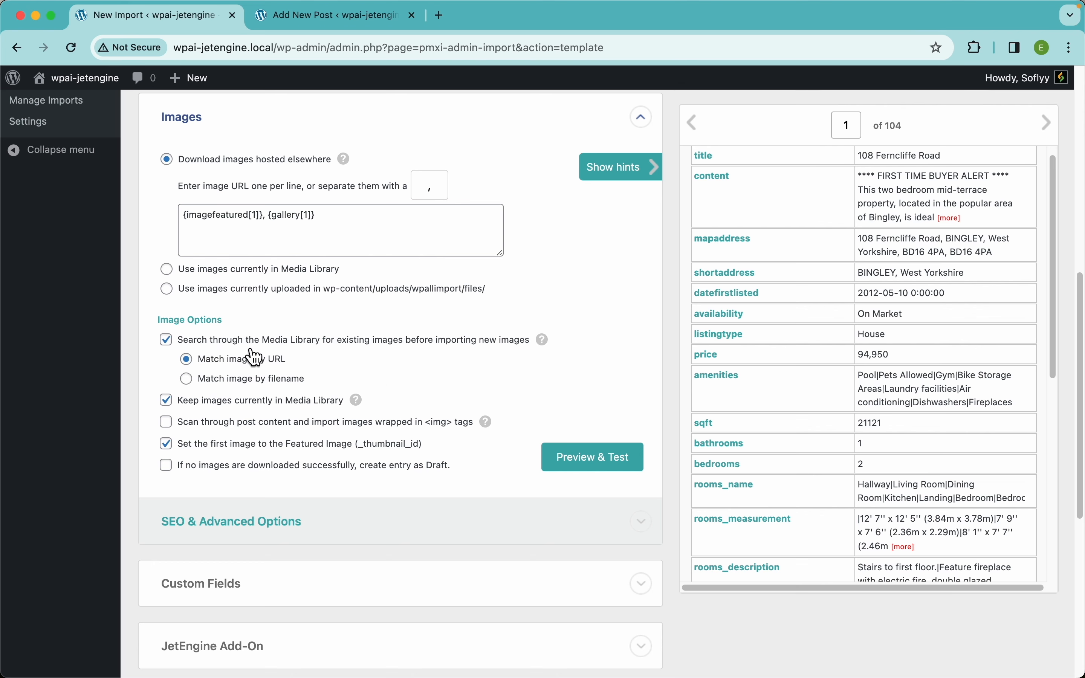
pyautogui.scroll(-2, 383, 388)
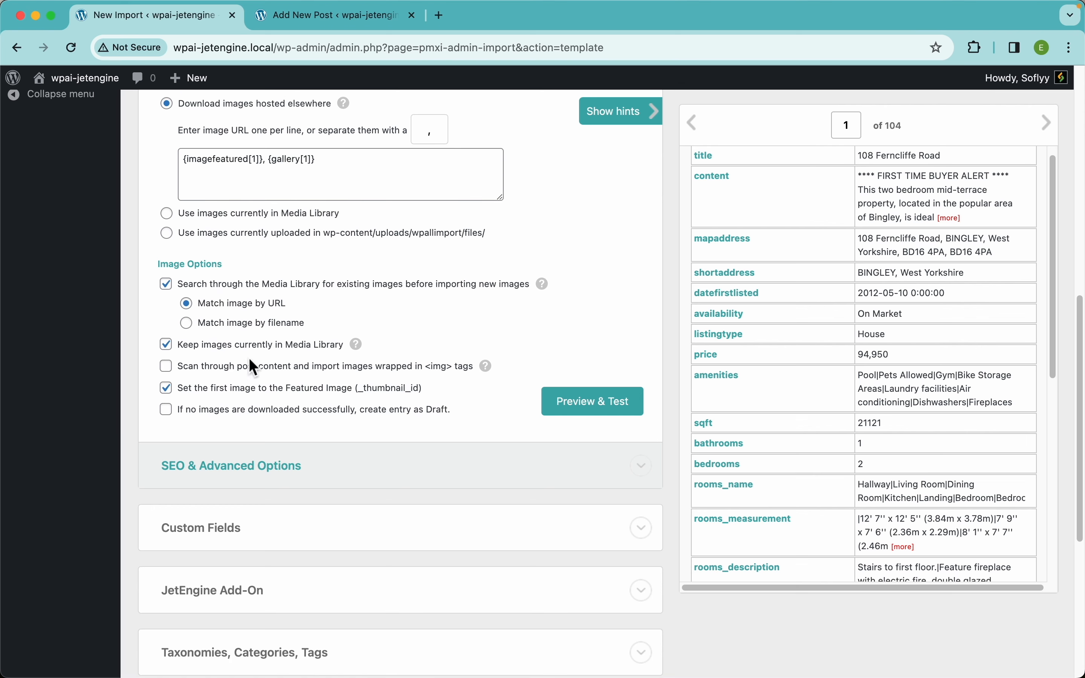
pyautogui.scroll(5, 244, 391)
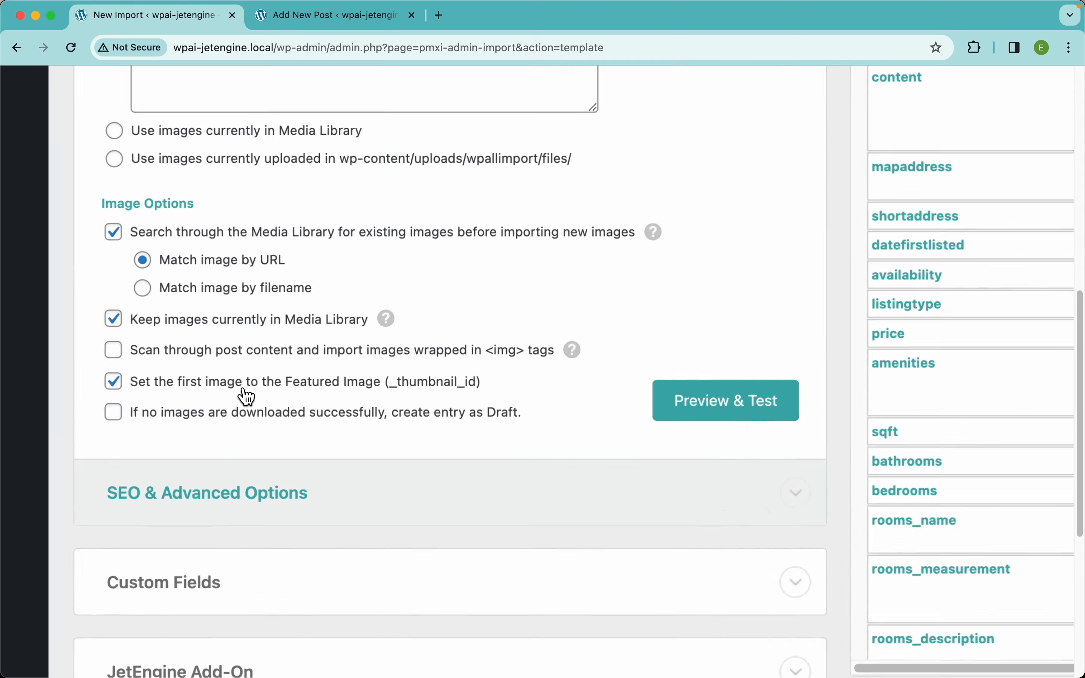
pyautogui.hscroll(-2, 247, 397)
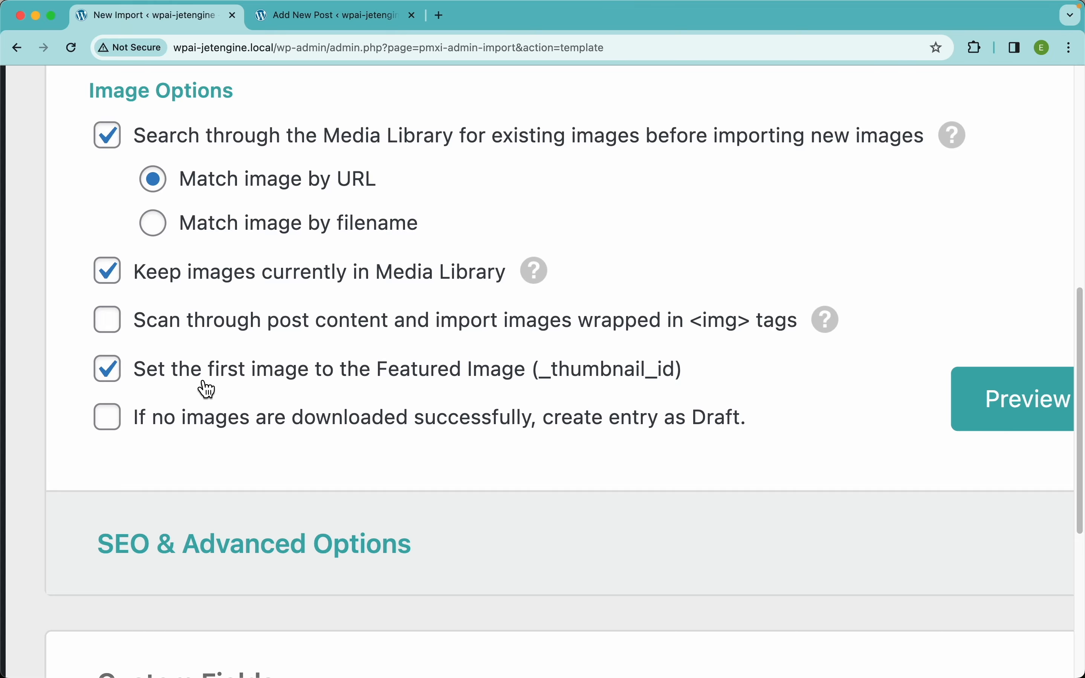
pyautogui.scroll(-5, 431, 383)
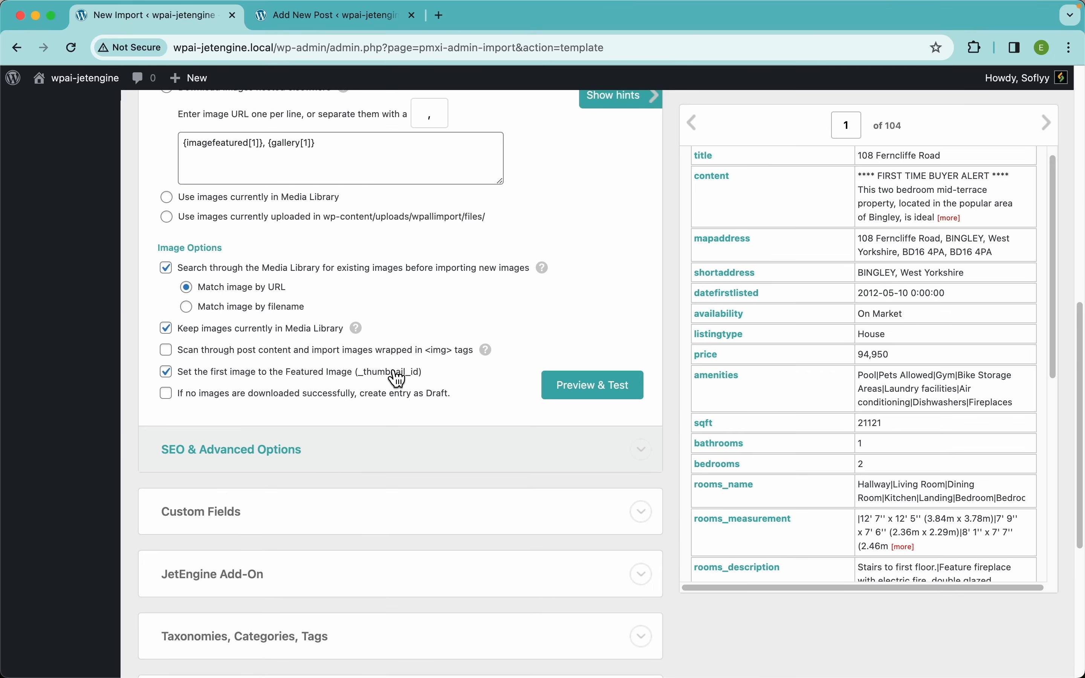
# Preview the first record's nine image thumbnails, then dismiss the preview
pyautogui.click(613, 385)
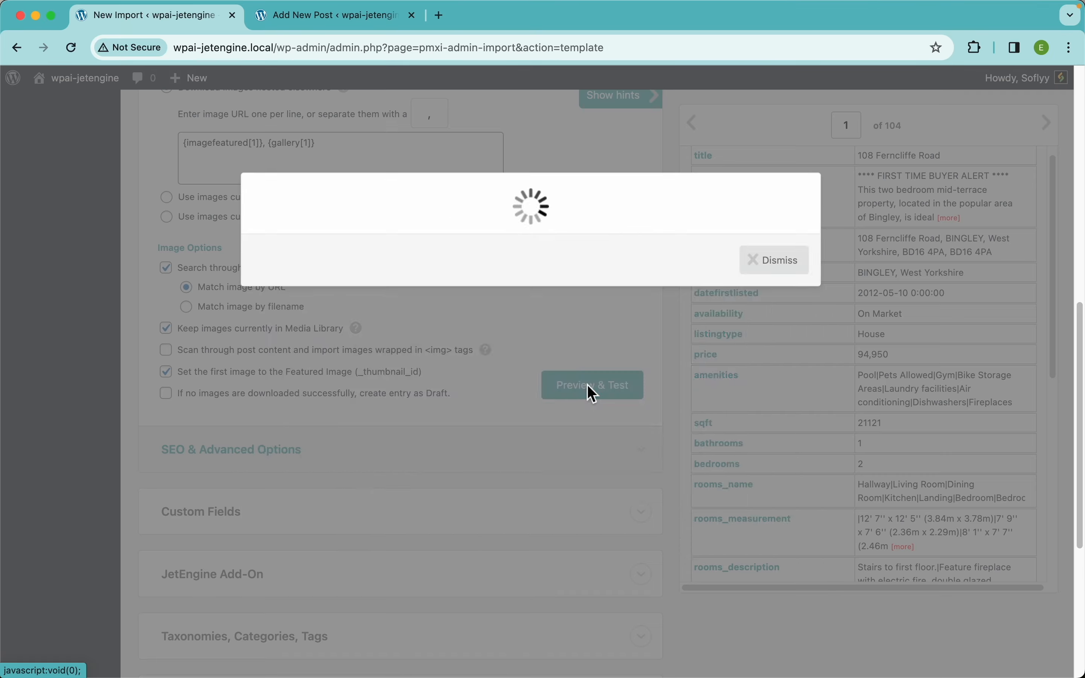
pyautogui.scroll(-4, 477, 412)
pyautogui.scroll(5, 275, 431)
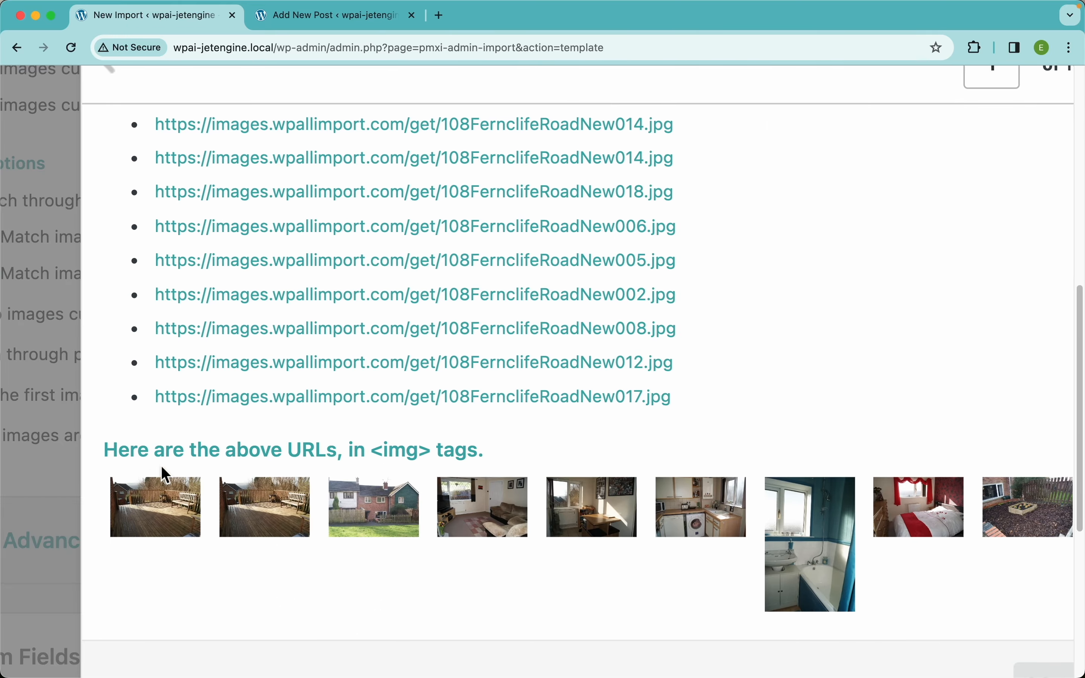
pyautogui.scroll(-5, 235, 448)
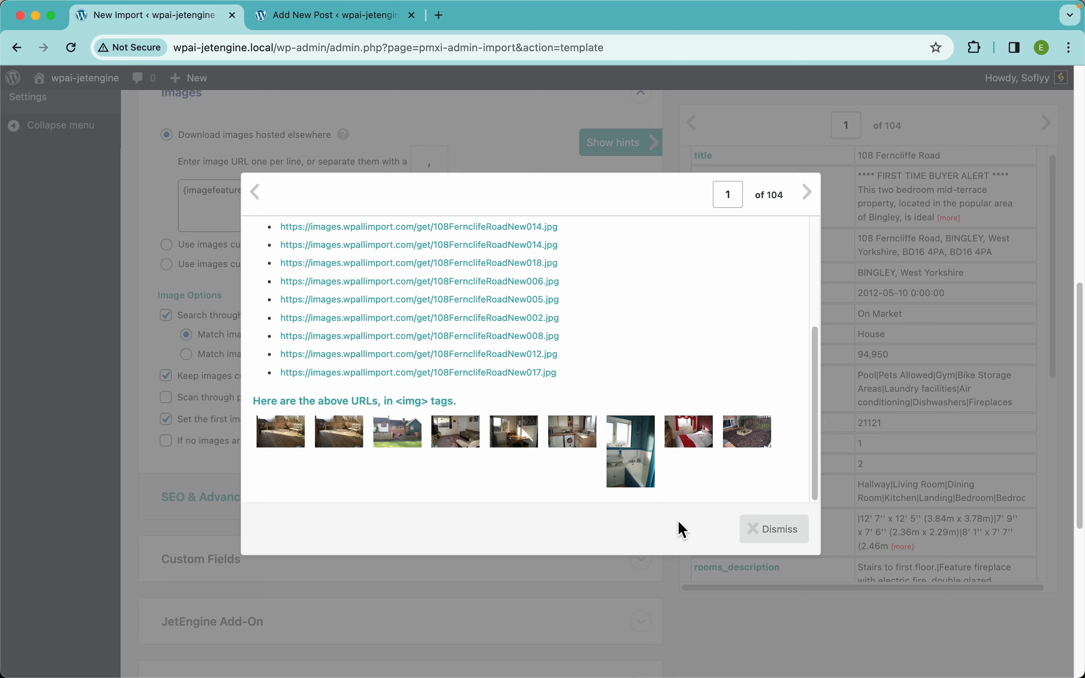
pyautogui.click(764, 537)
pyautogui.scroll(-5, 290, 369)
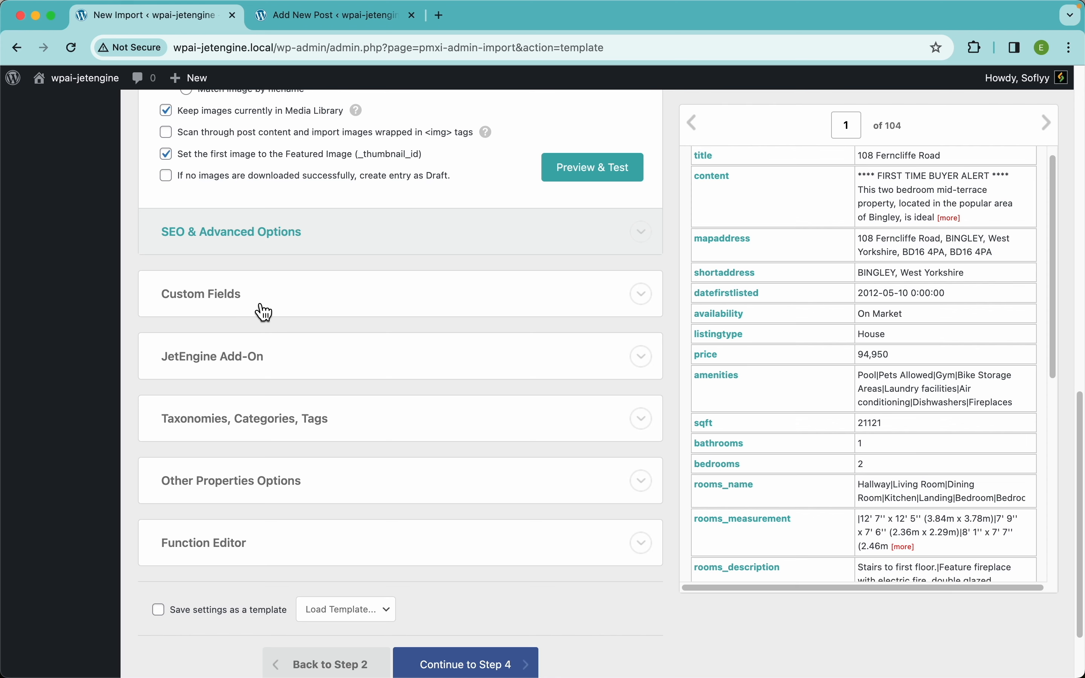
# Expand the JetEngine Add-On and tick the Properties (Post Type) field group
pyautogui.click(249, 369)
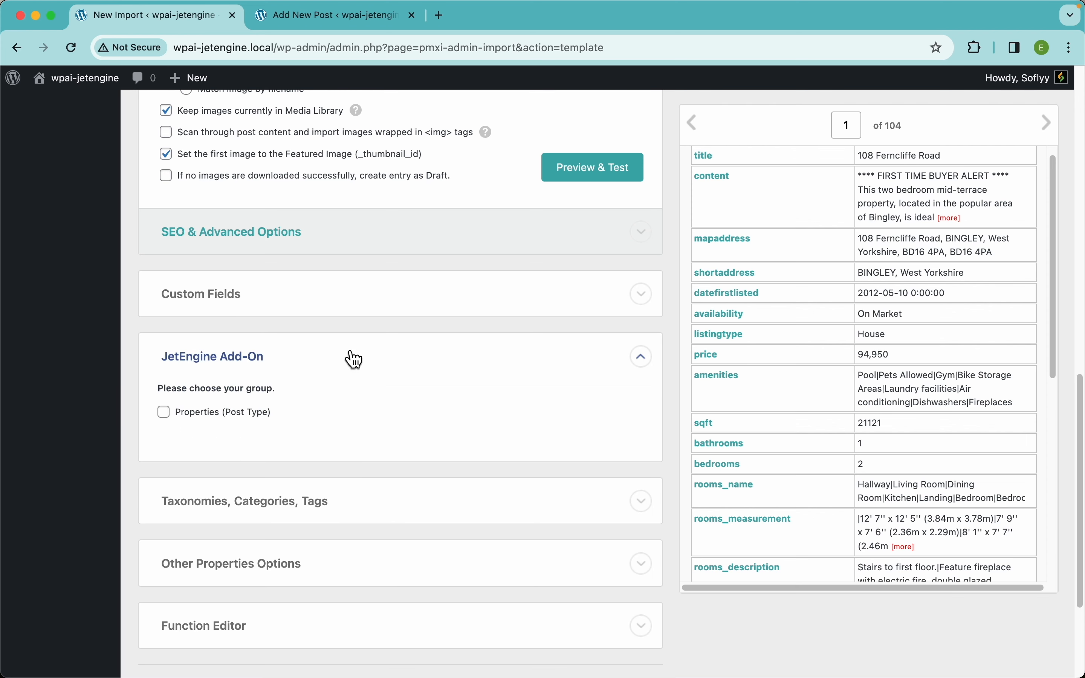
pyautogui.scroll(-3, 351, 358)
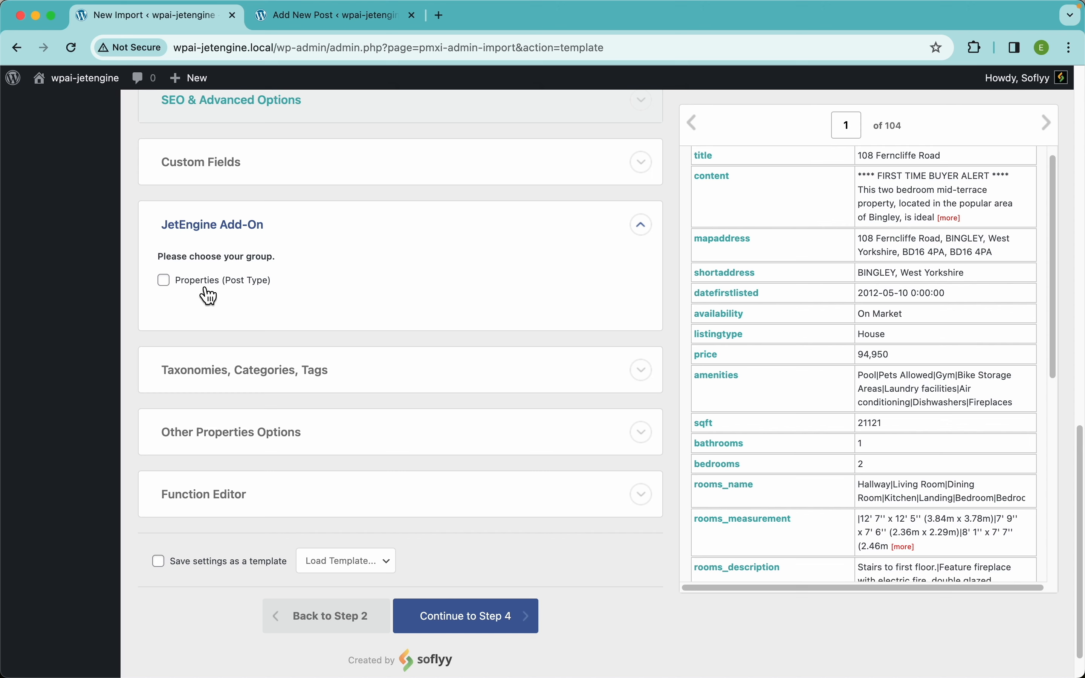
pyautogui.click(237, 287)
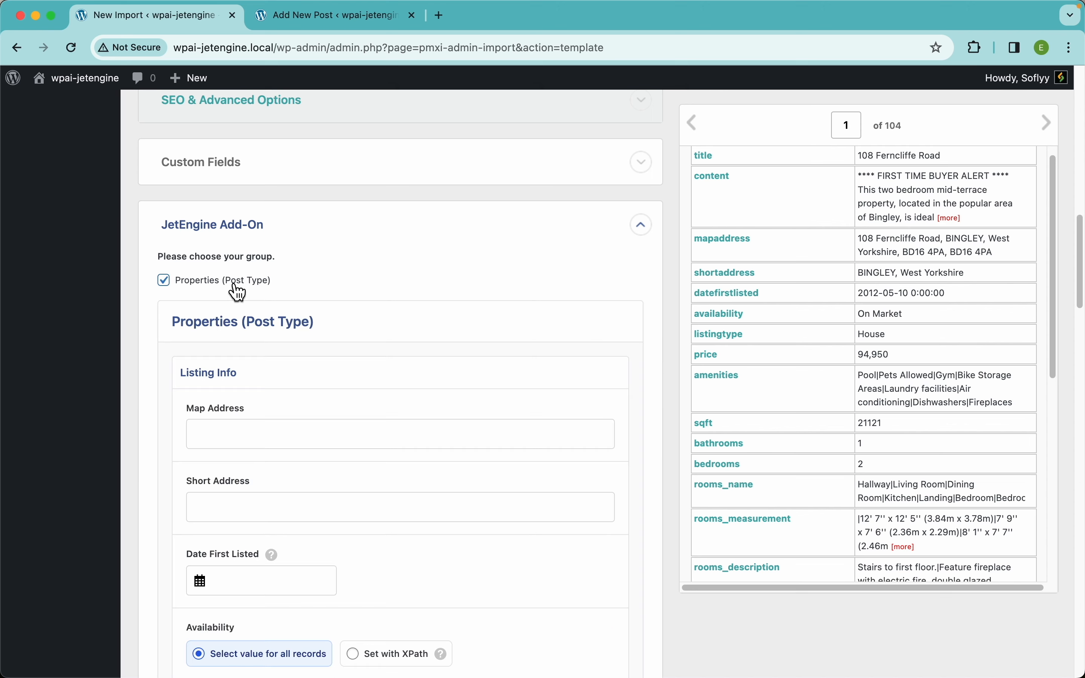
pyautogui.scroll(-3, 507, 331)
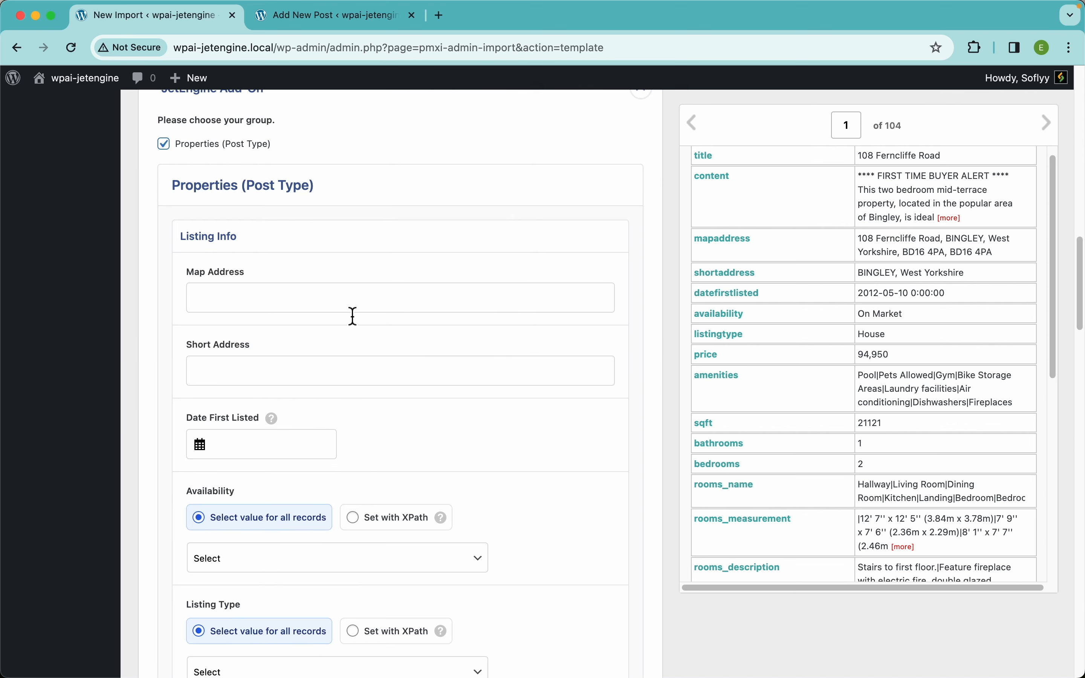
pyautogui.scroll(-20, 354, 318)
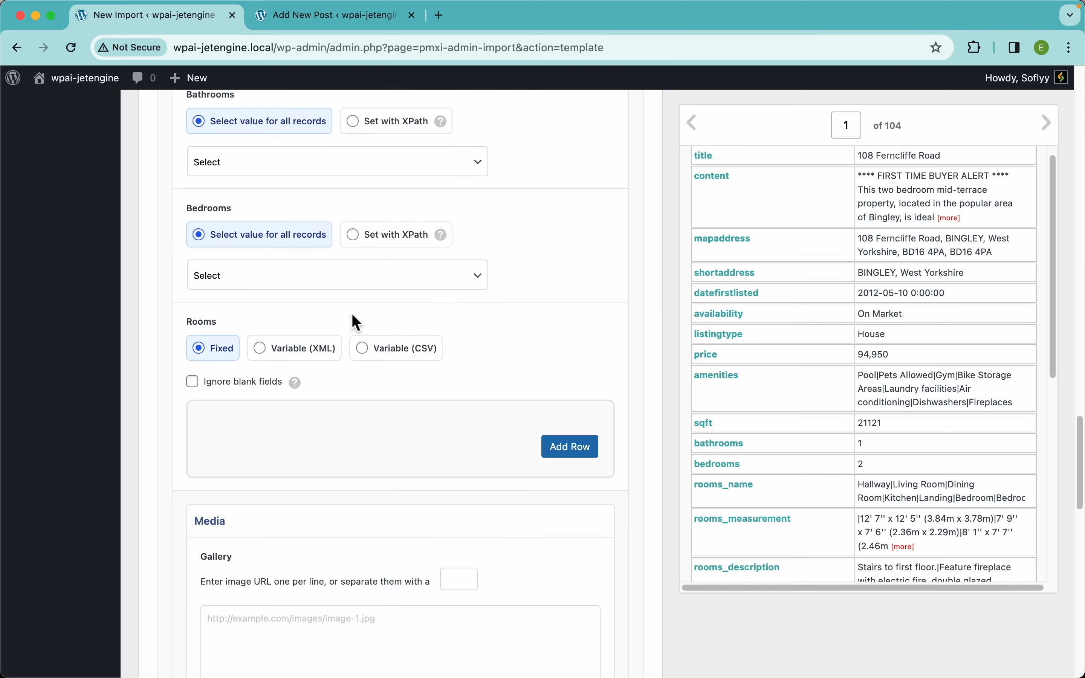
# Compare with the Property post editor, then scroll back to the empty Listing Info fields
pyautogui.click(334, 20)
pyautogui.scroll(15, 415, 319)
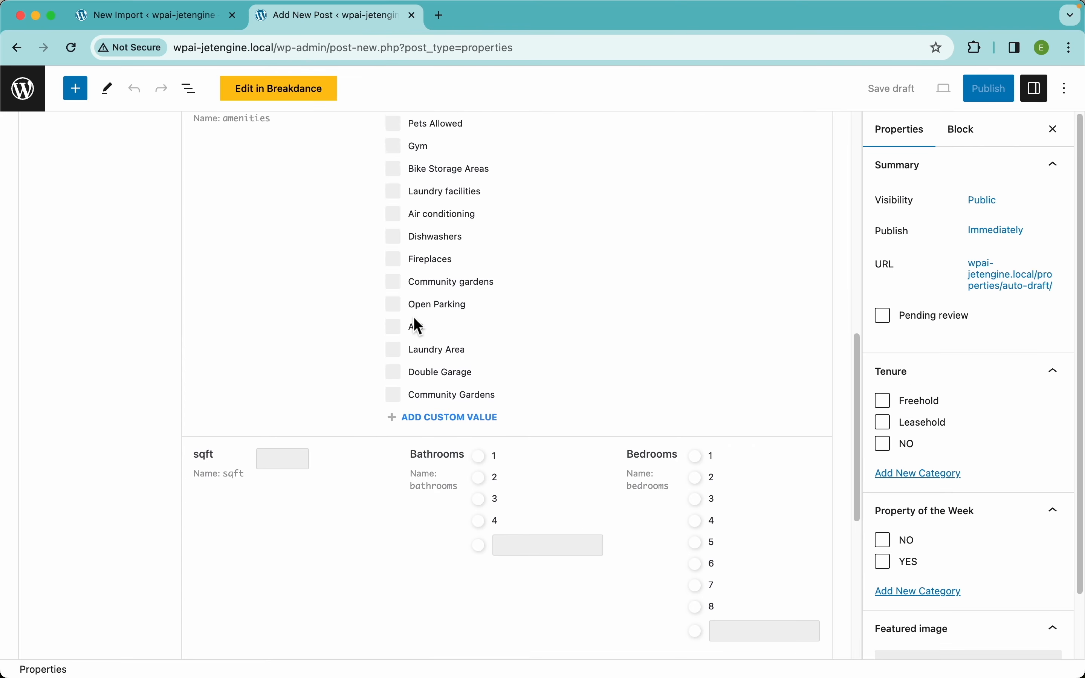
pyautogui.click(219, 18)
pyautogui.scroll(3, 598, 269)
pyautogui.scroll(20, 594, 261)
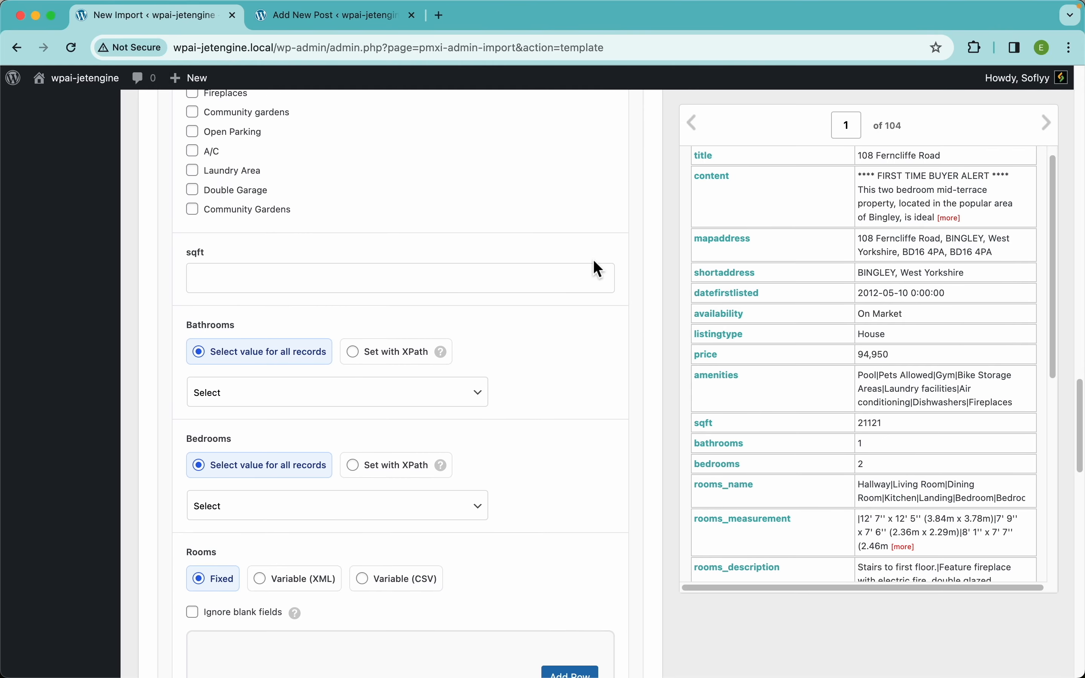
pyautogui.scroll(-3, 598, 269)
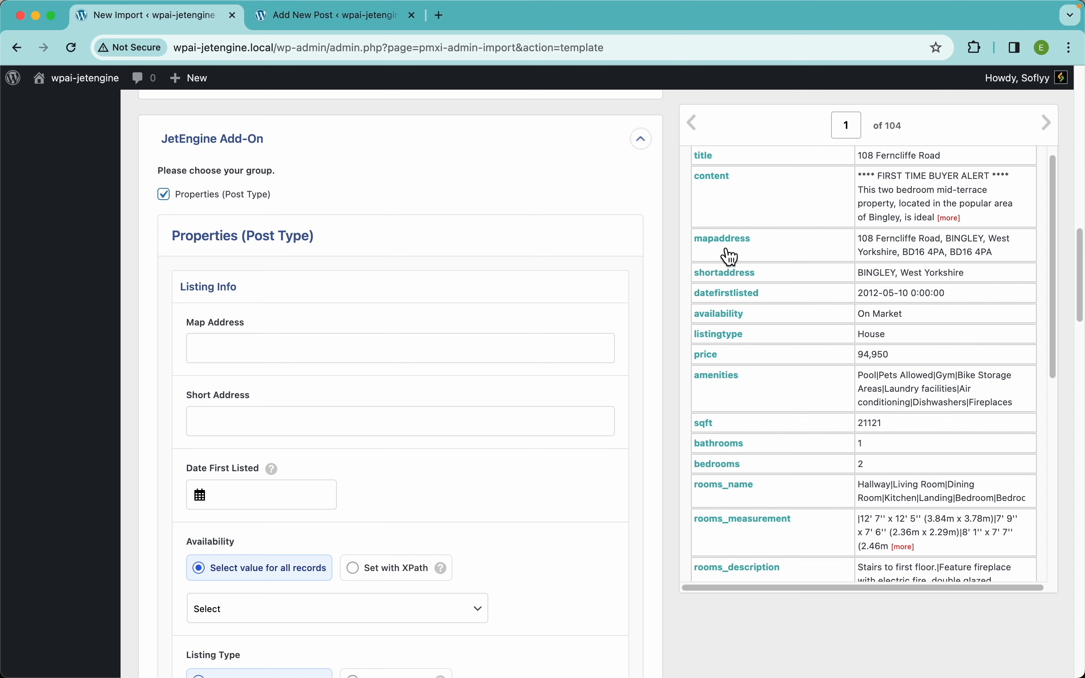
# Map Map Address to {mapaddress[1]} and Short Address to {shortaddress[1]}
pyautogui.moveTo(726, 245); pyautogui.dragTo(410, 348)
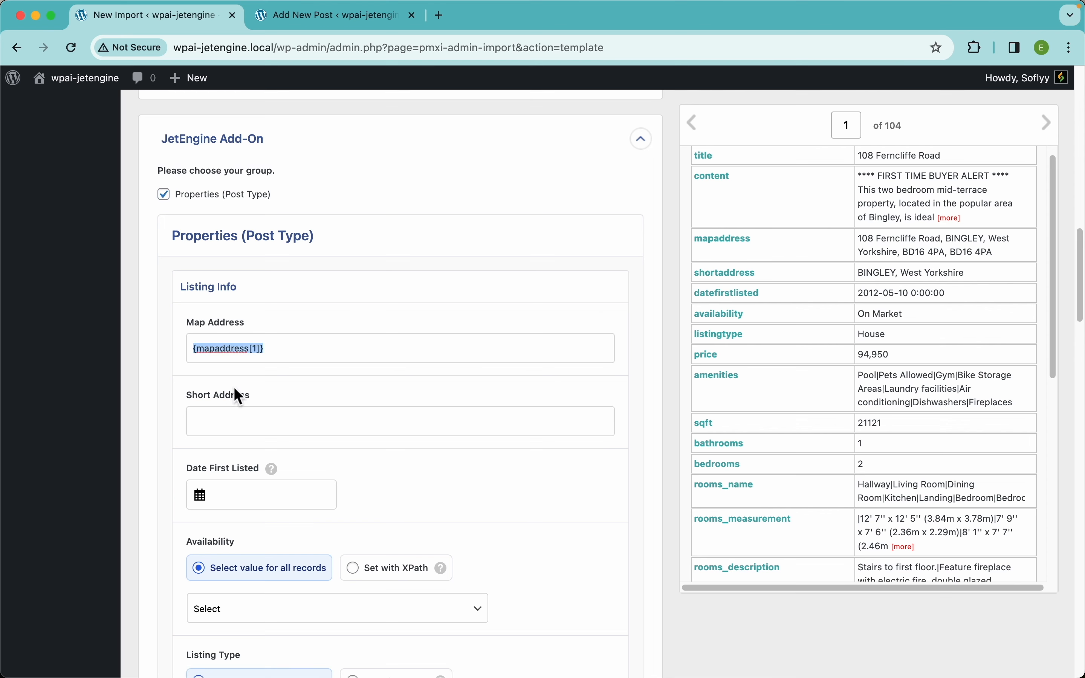
pyautogui.moveTo(714, 281); pyautogui.dragTo(330, 410)
pyautogui.scroll(-5, 335, 430)
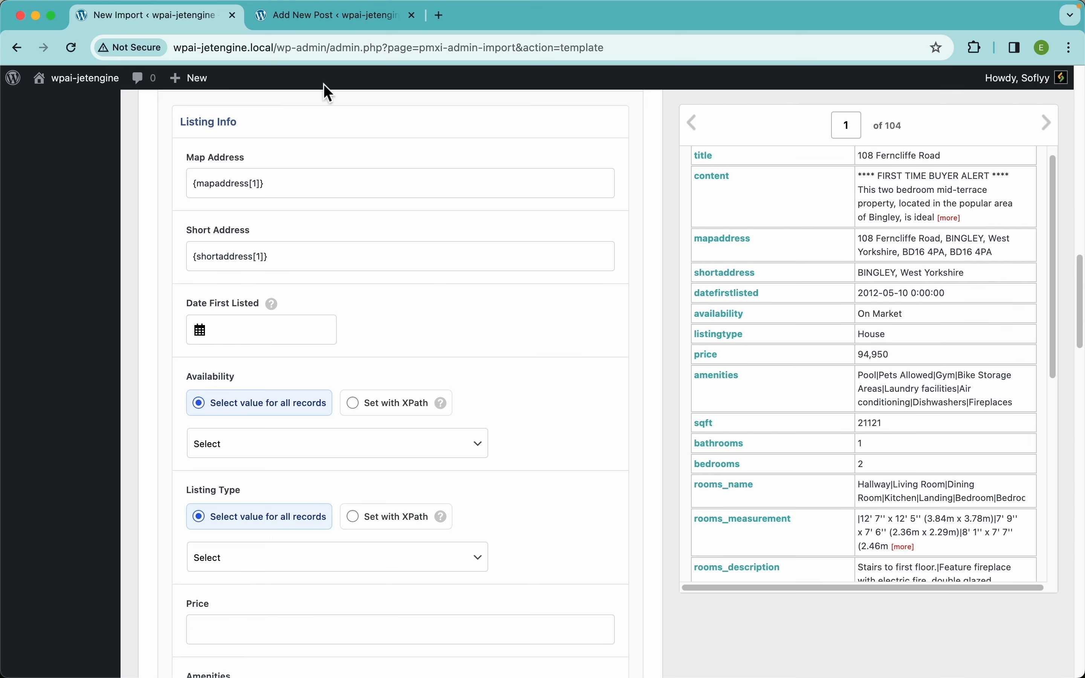
# Check how the date field picks dates in the new Property post
pyautogui.click(339, 20)
pyautogui.scroll(-4, 318, 348)
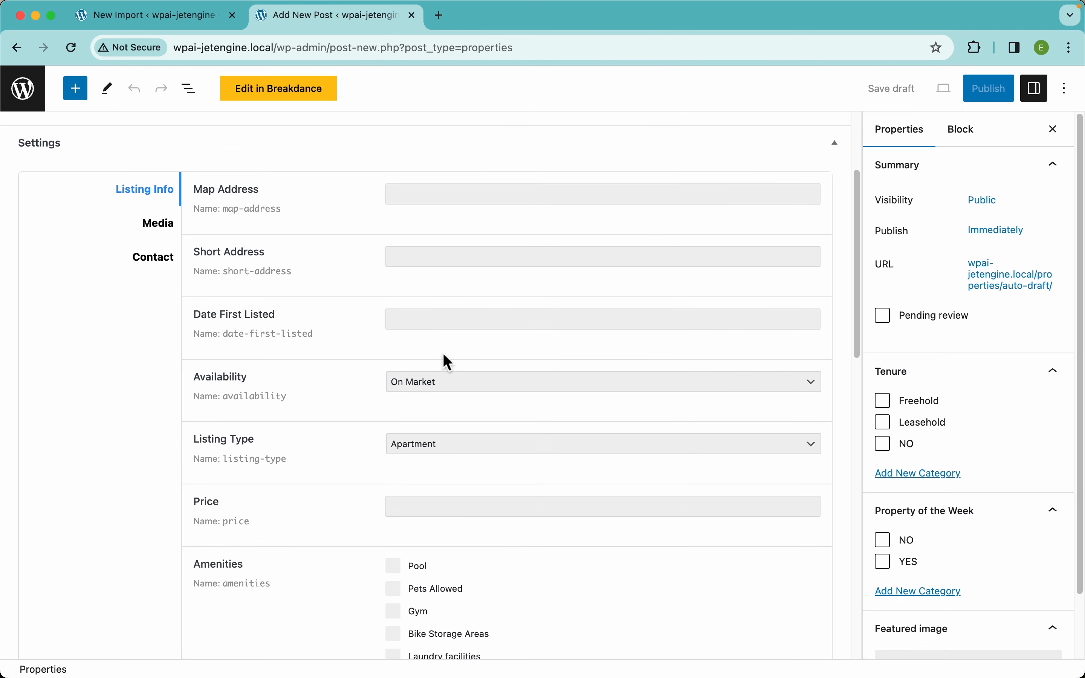
pyautogui.click(450, 318)
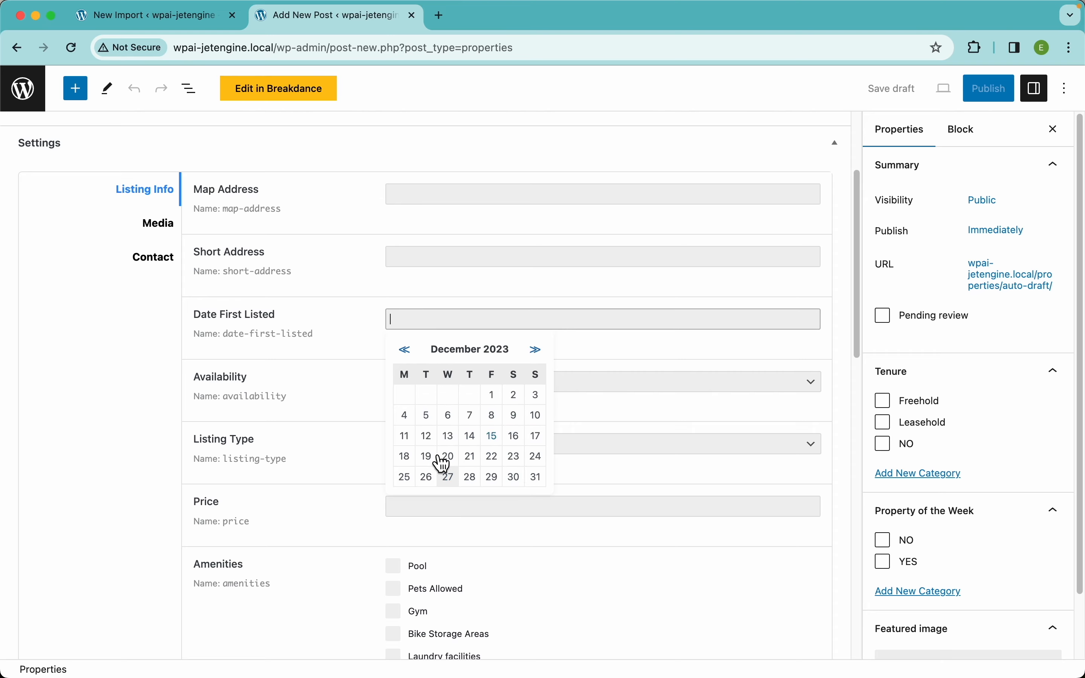
pyautogui.click(184, 26)
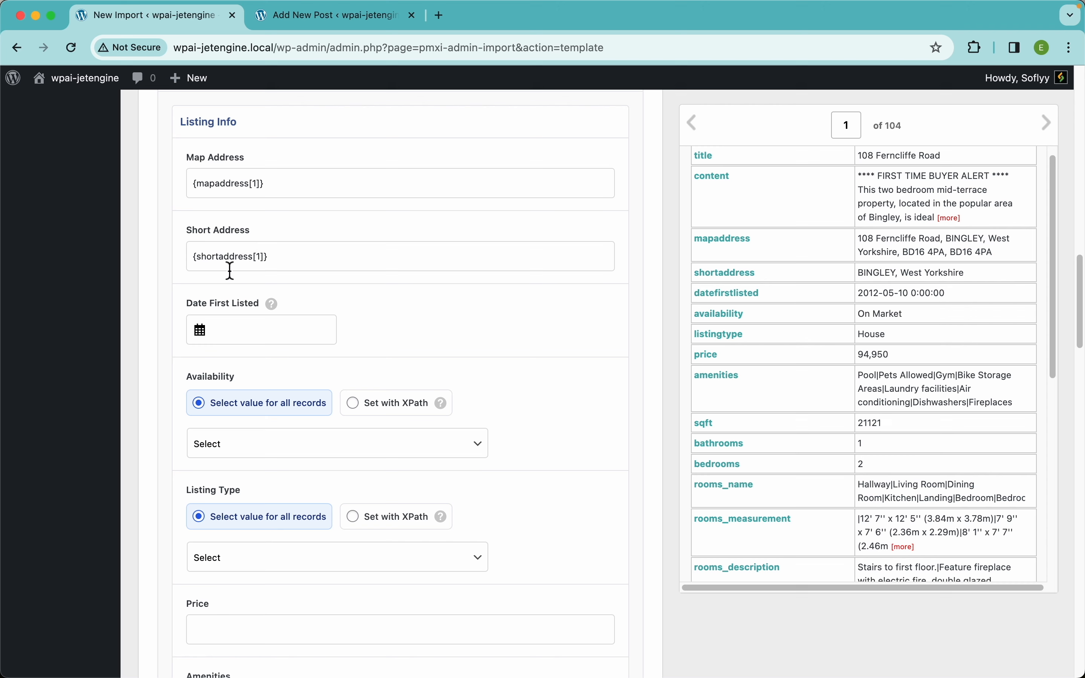
# Pick 27 December 2023 for Date First Listed, then clear the field
pyautogui.click(267, 334)
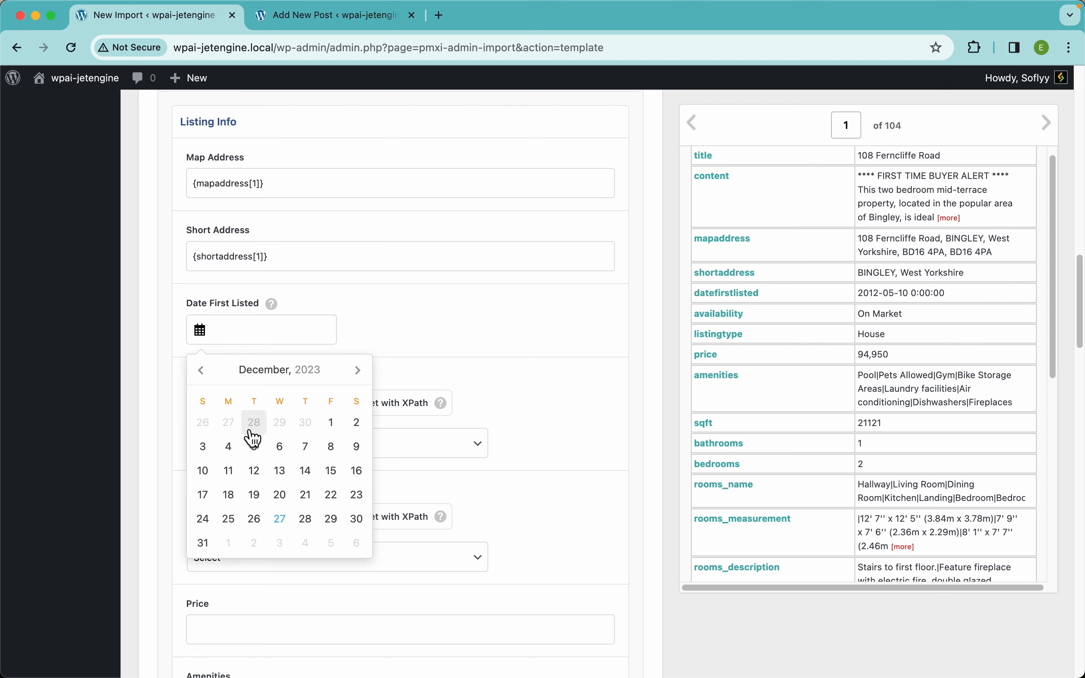
pyautogui.click(282, 521)
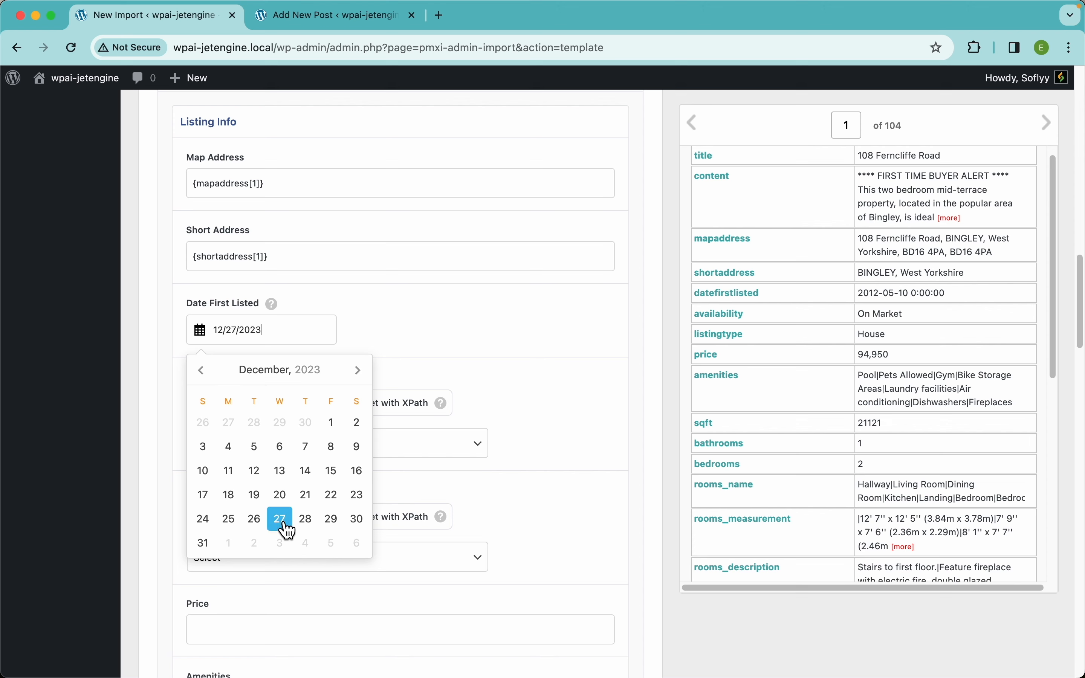
pyautogui.click(403, 333)
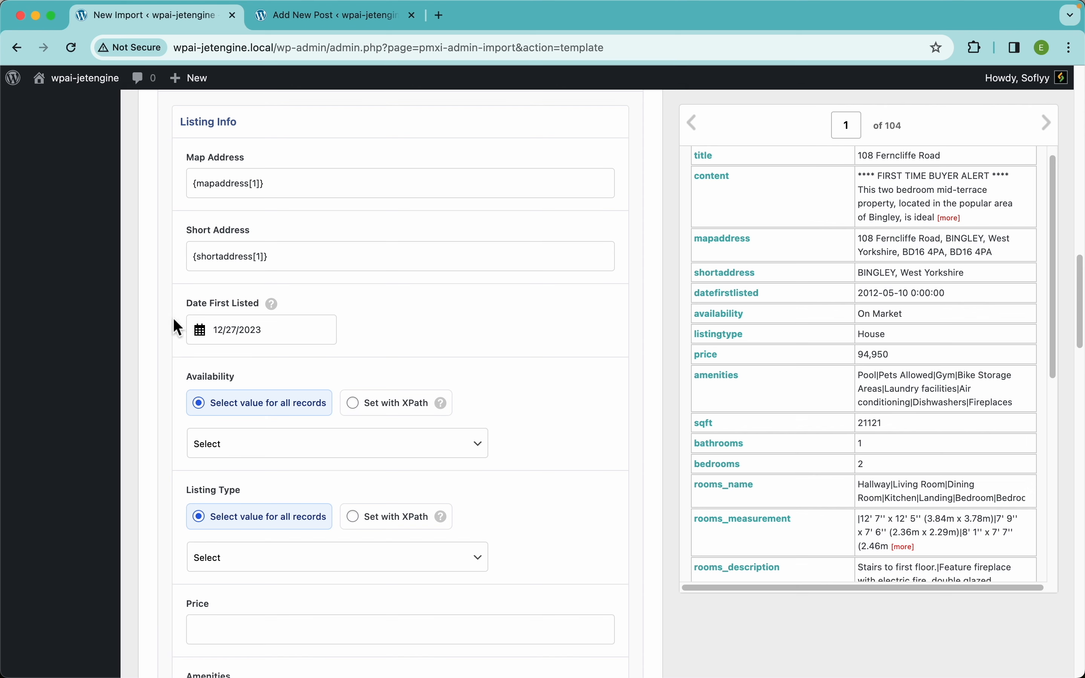
pyautogui.click(271, 330)
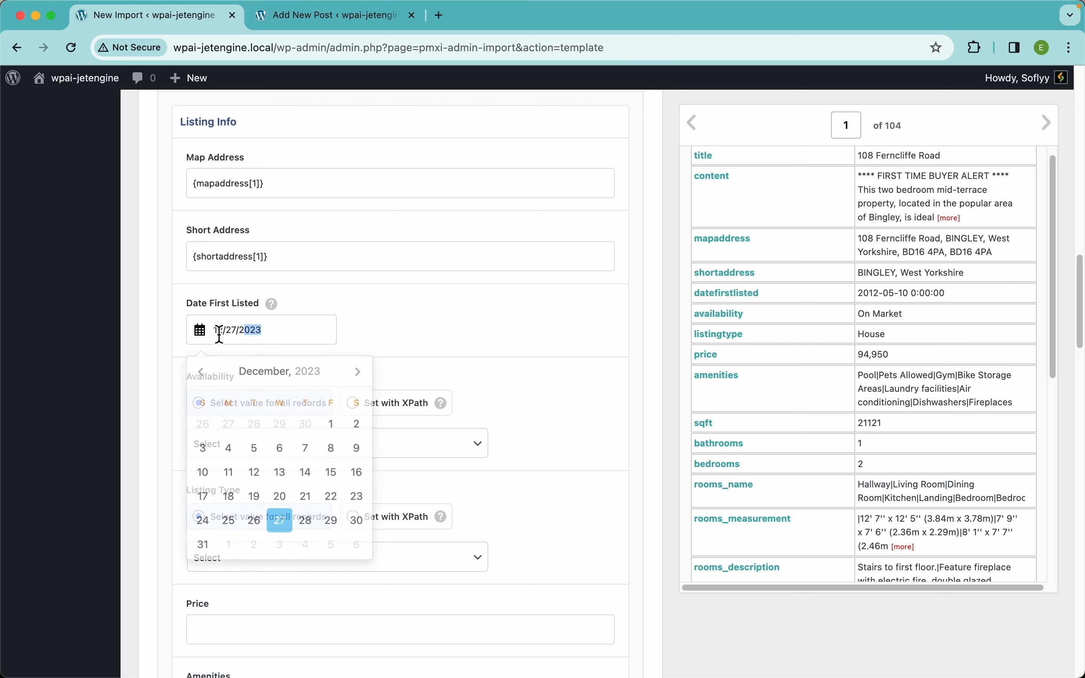
pyautogui.click(447, 334)
pyautogui.click(290, 335)
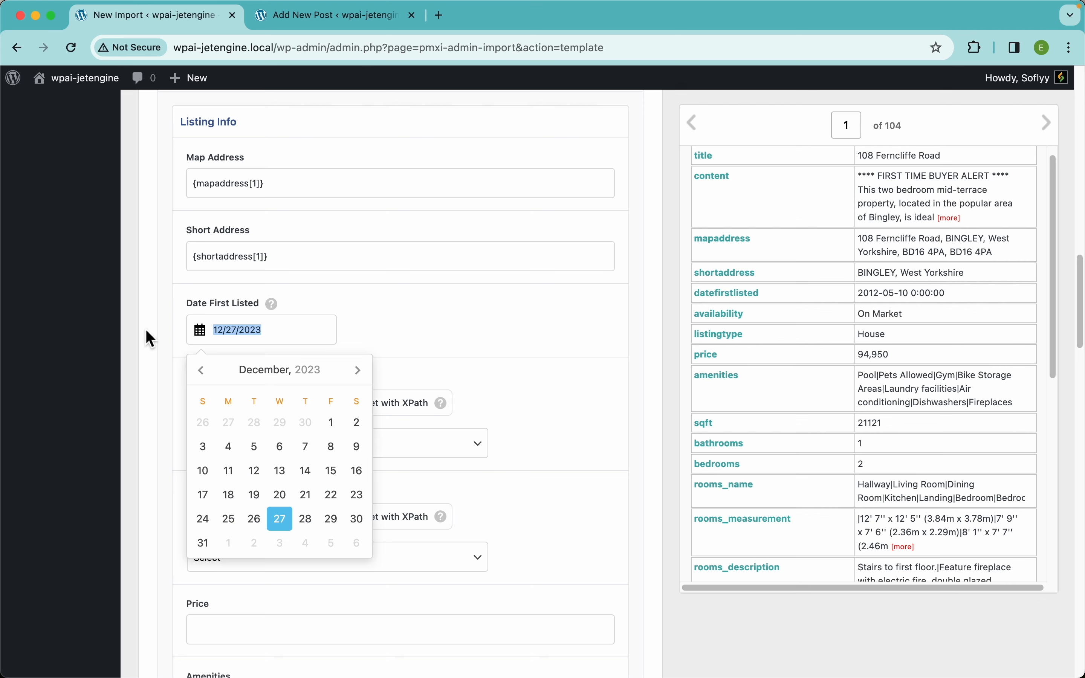
pyautogui.press('BackSpace')
# Try the datefirstlisted column, remove it, and set Date First Listed to 12/27/2023
pyautogui.moveTo(735, 299); pyautogui.dragTo(157, 340)
pyautogui.click(391, 322)
pyautogui.press('BackSpace')
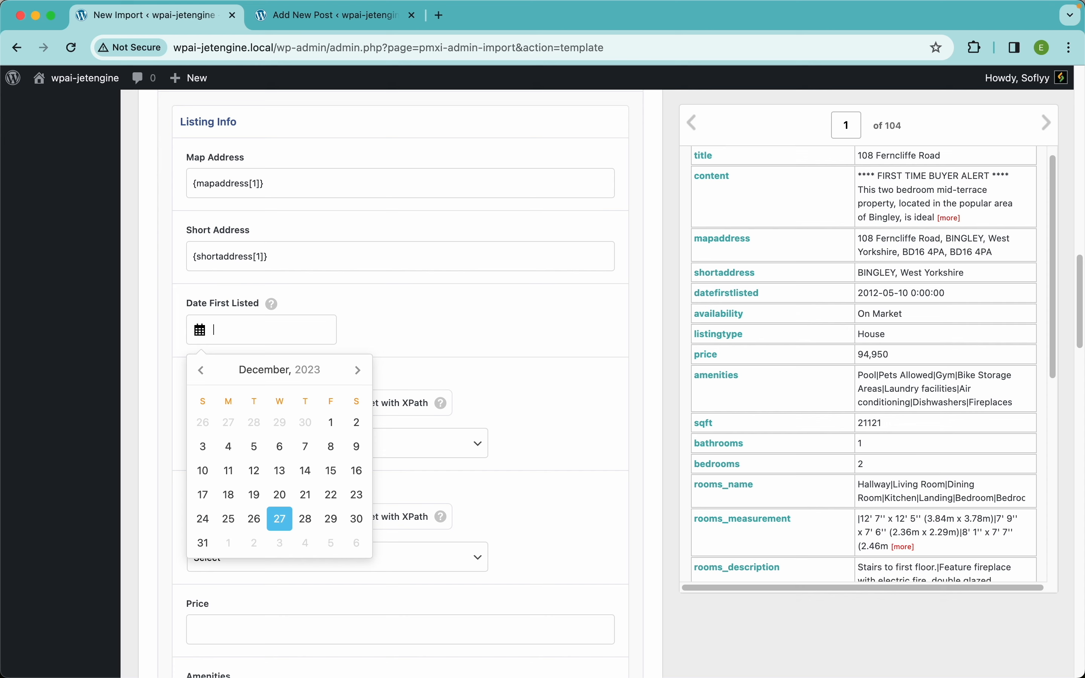
pyautogui.click(283, 520)
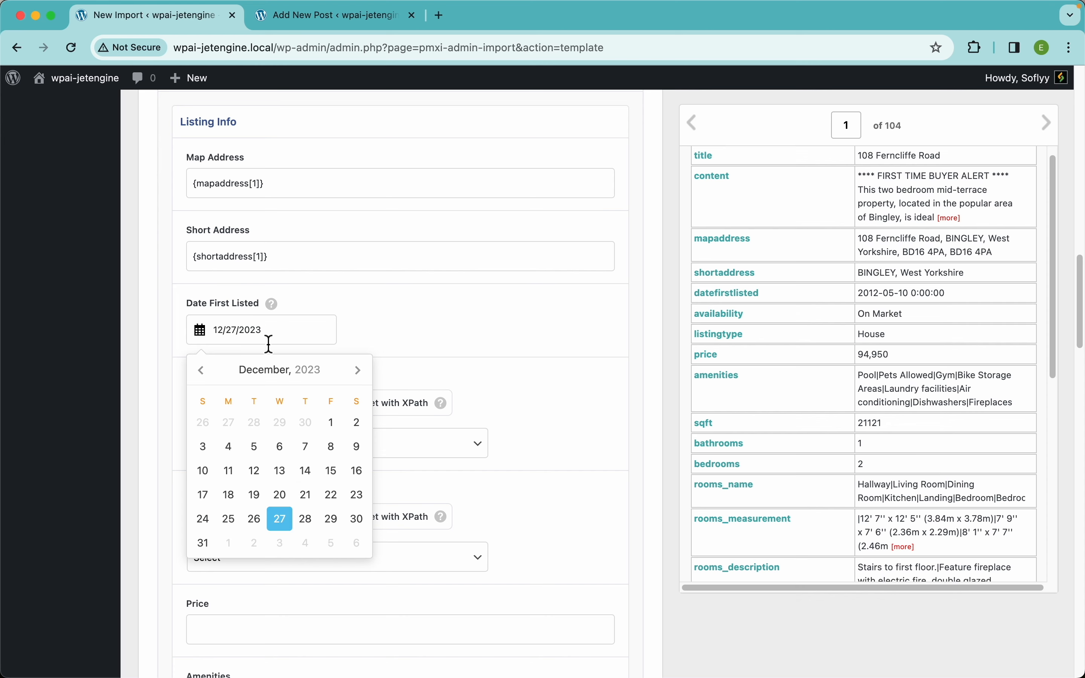
pyautogui.click(346, 330)
pyautogui.scroll(-5, 354, 341)
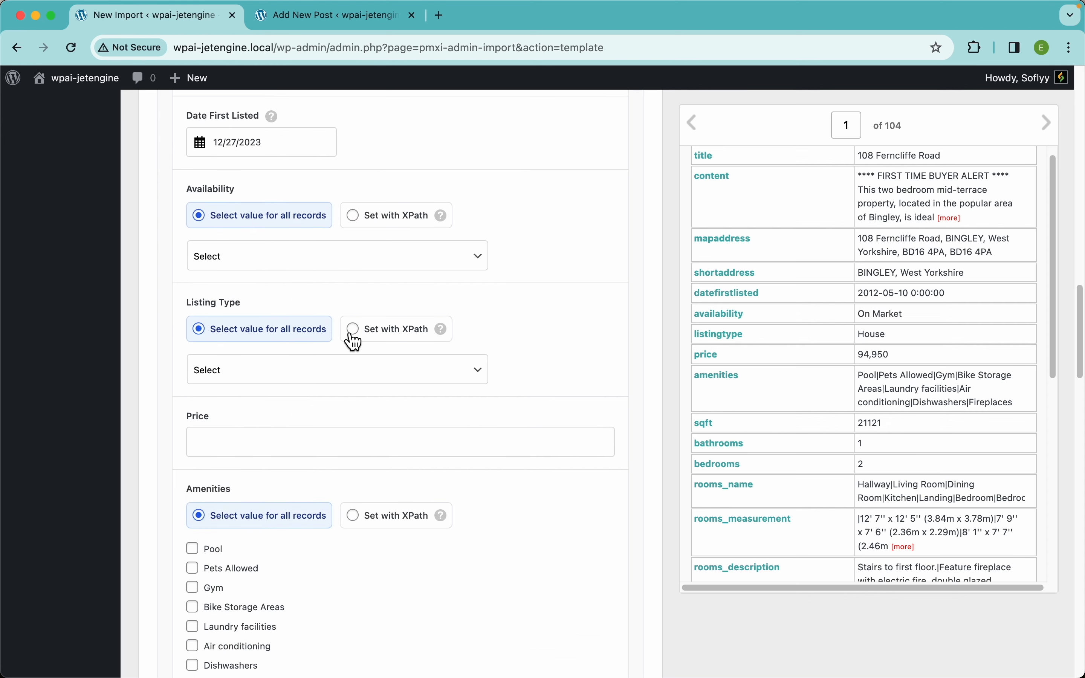
# Map Availability, Listing Type and Price to the availability, listingtype and price columns
pyautogui.click(364, 226)
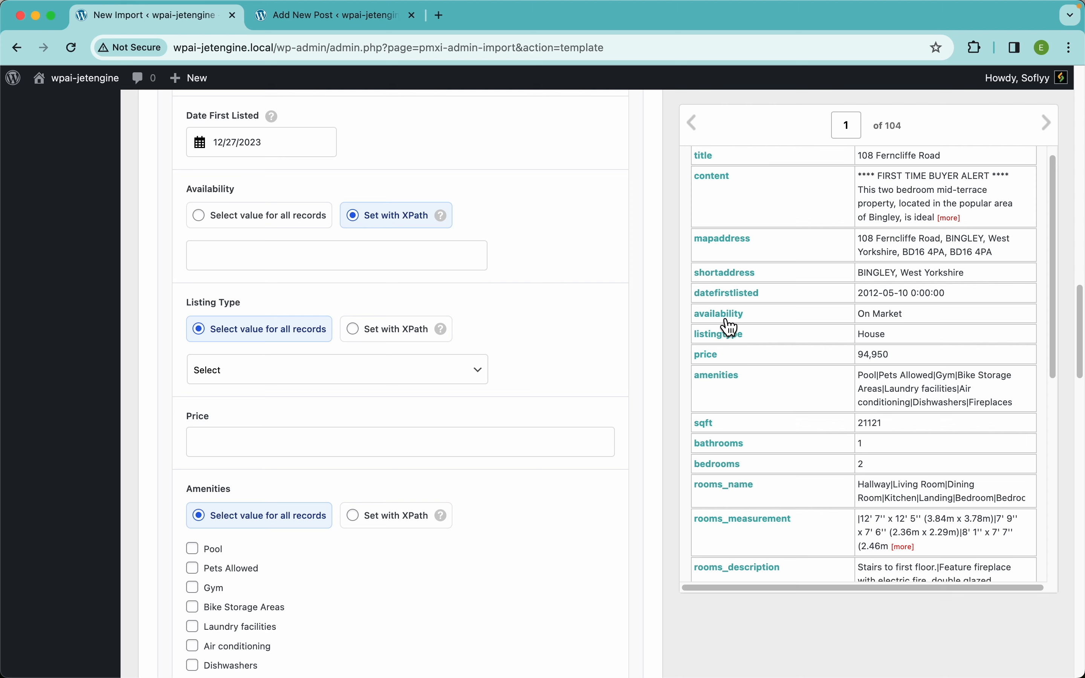
pyautogui.moveTo(722, 315); pyautogui.dragTo(309, 262)
pyautogui.scroll(-3, 500, 302)
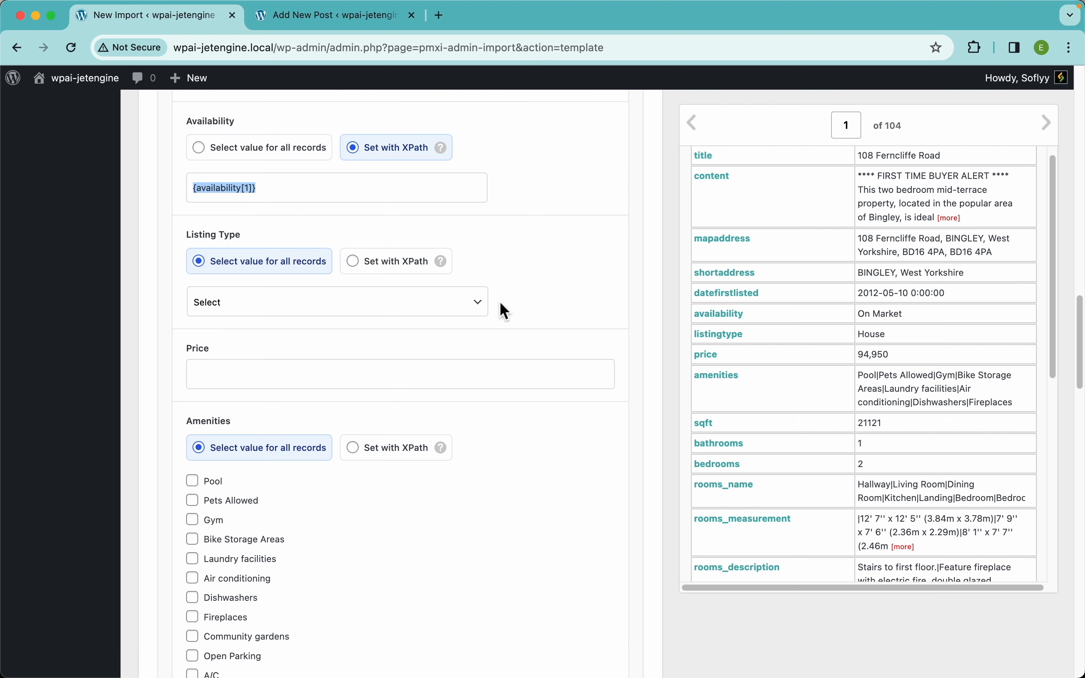
pyautogui.click(425, 243)
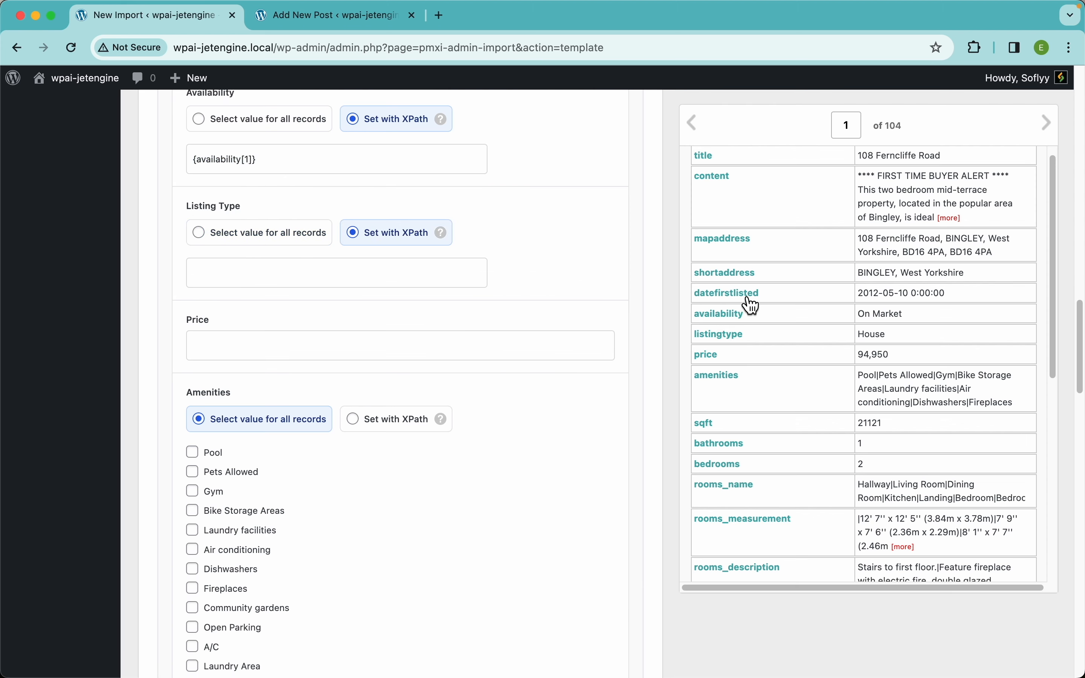
pyautogui.moveTo(731, 335); pyautogui.dragTo(368, 271)
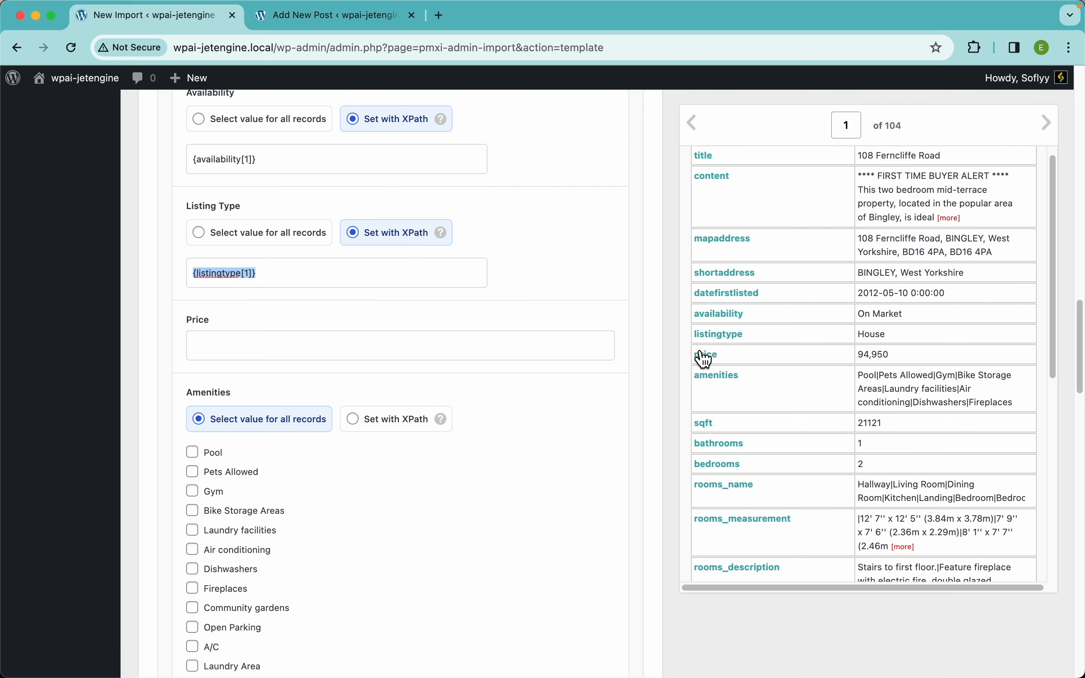
pyautogui.moveTo(704, 358); pyautogui.dragTo(468, 337)
# Tick the Gym, Laundry facilities and Dishwashers amenities
pyautogui.scroll(-3, 346, 365)
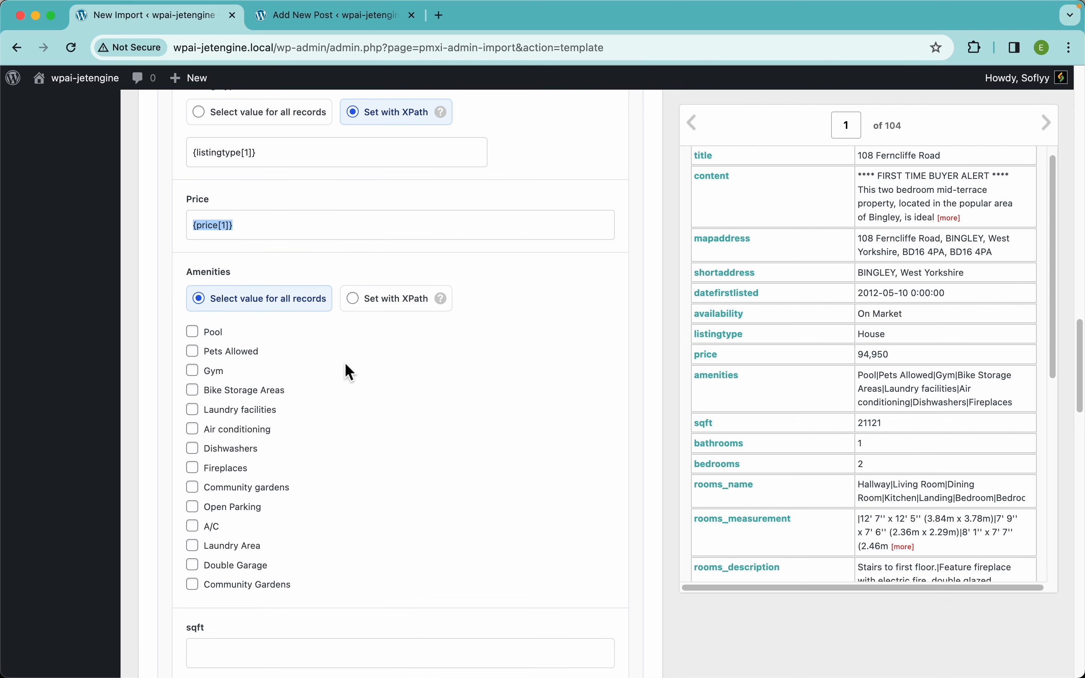
pyautogui.scroll(-1, 346, 366)
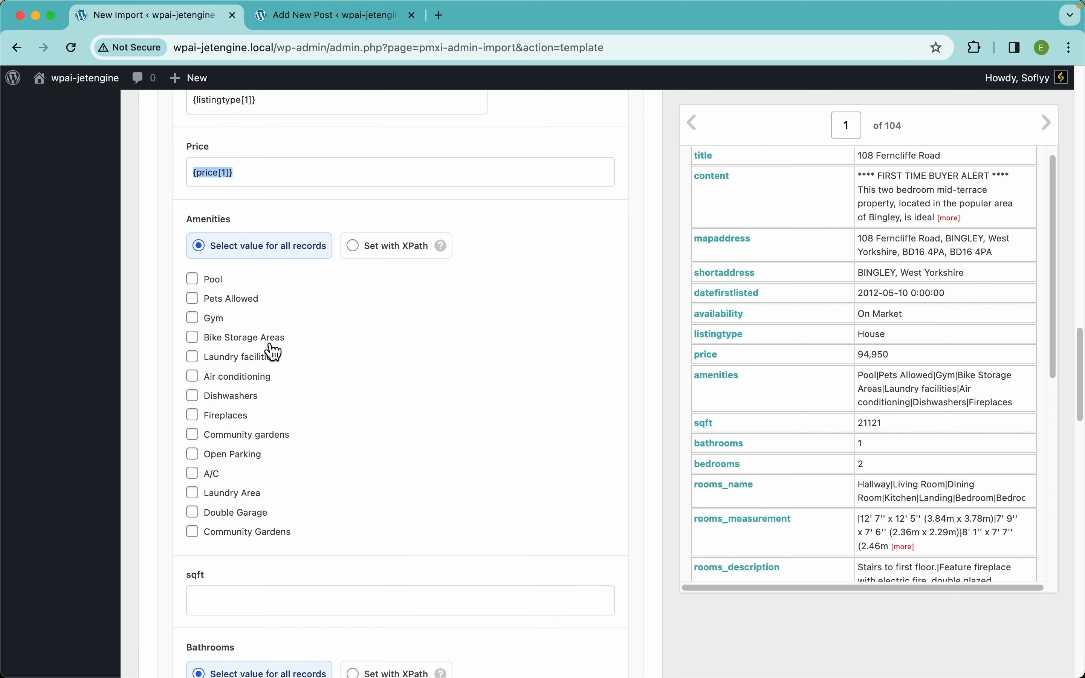
pyautogui.click(218, 323)
pyautogui.click(221, 357)
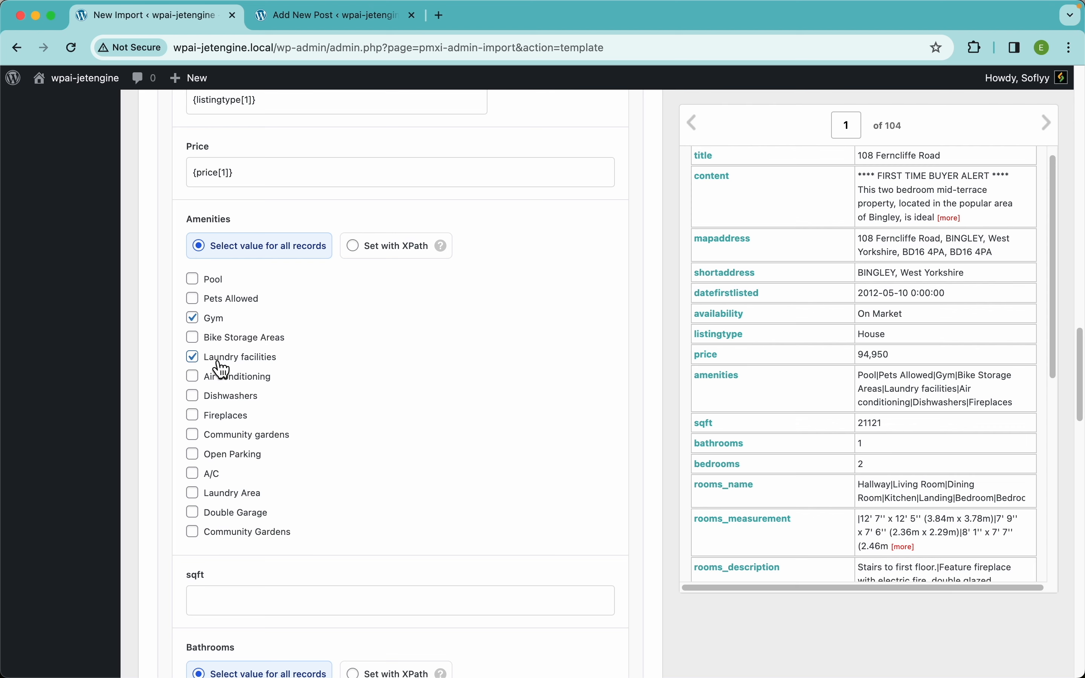
pyautogui.click(222, 396)
# Switch Amenities to take its value from an XPath expression
pyautogui.scroll(-3, 859, 372)
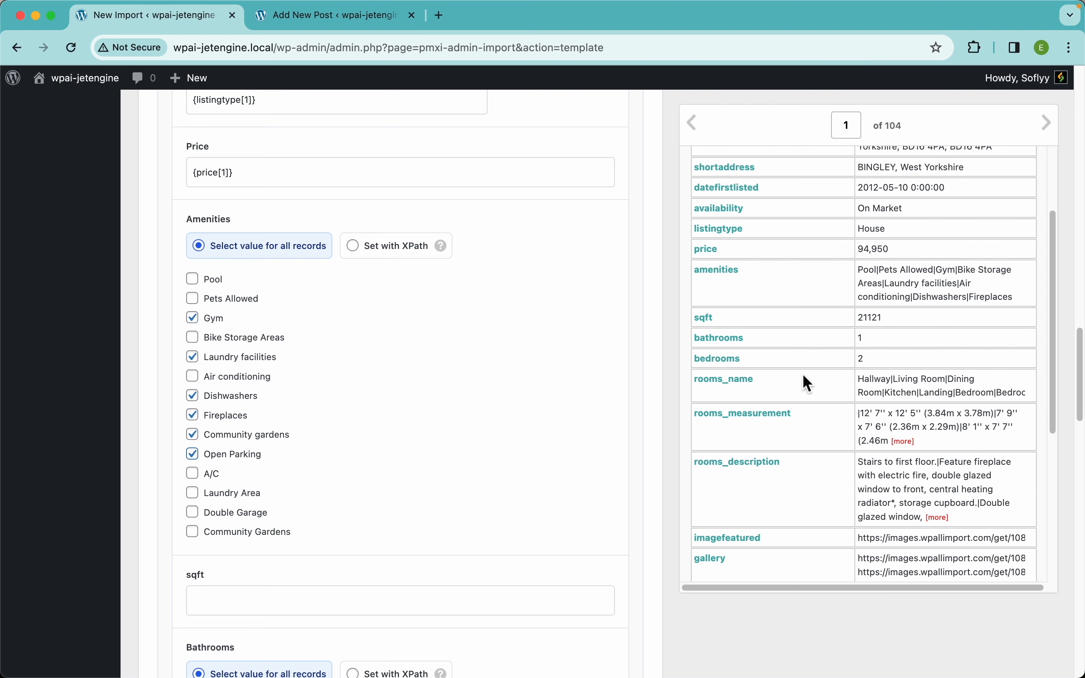
pyautogui.scroll(5, 746, 283)
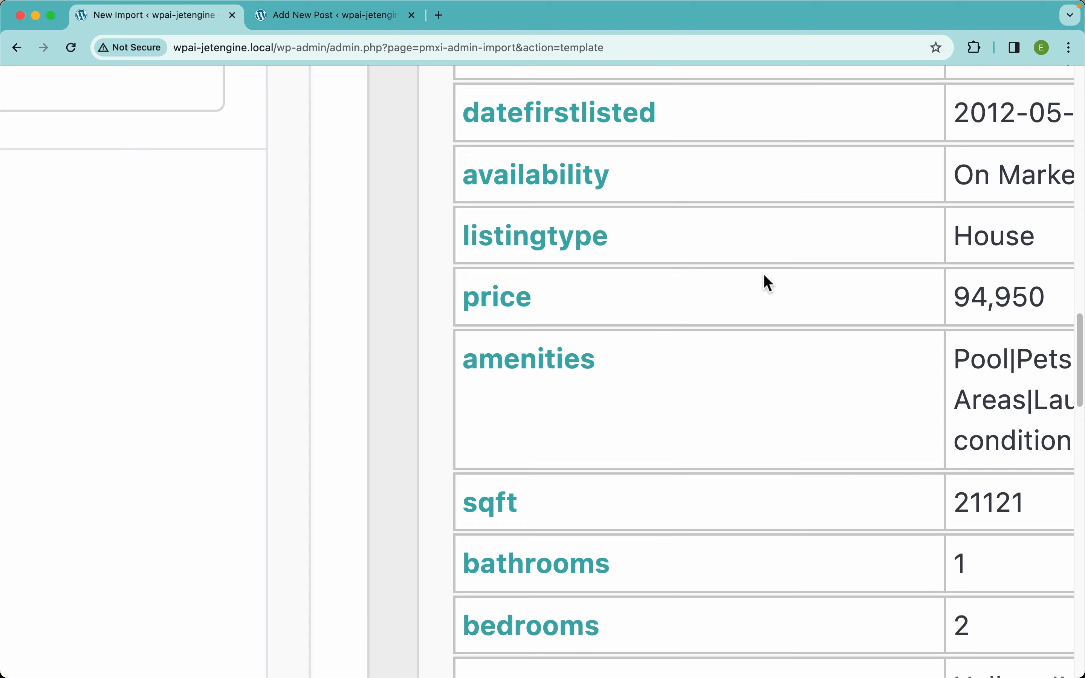
pyautogui.hscroll(1, 873, 287)
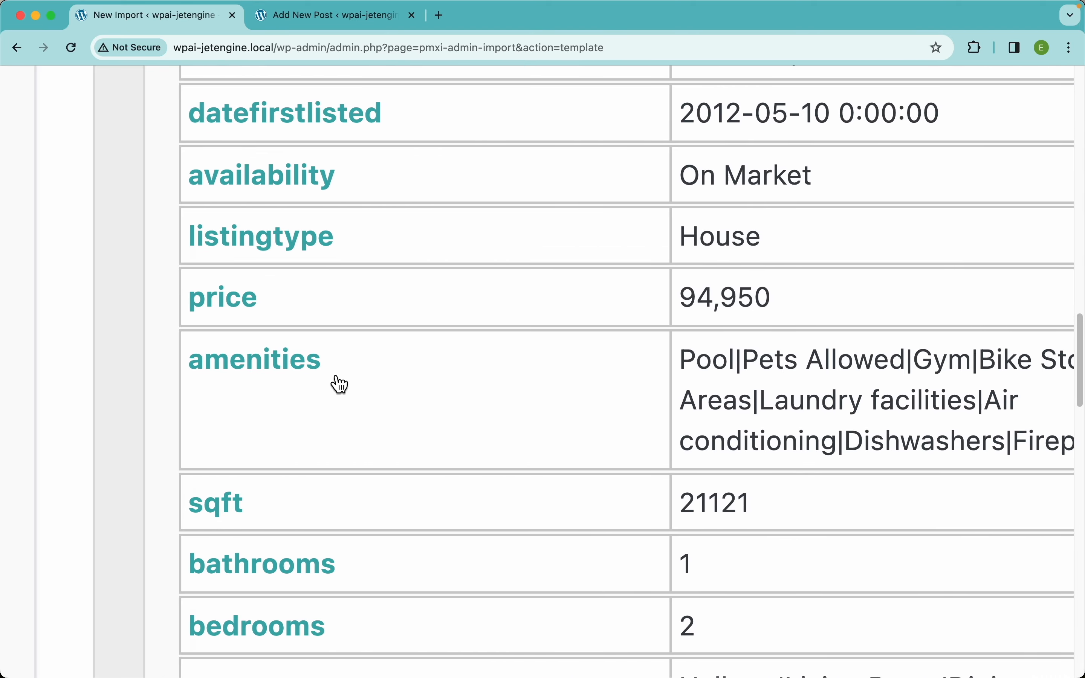
pyautogui.scroll(-5, 337, 382)
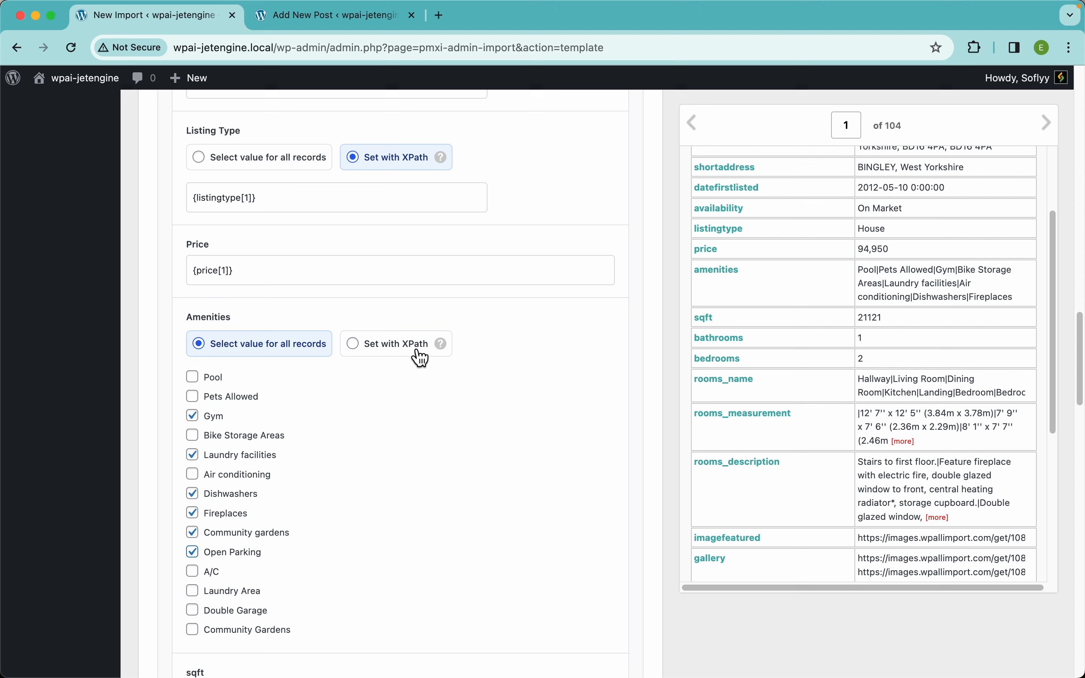
pyautogui.click(384, 354)
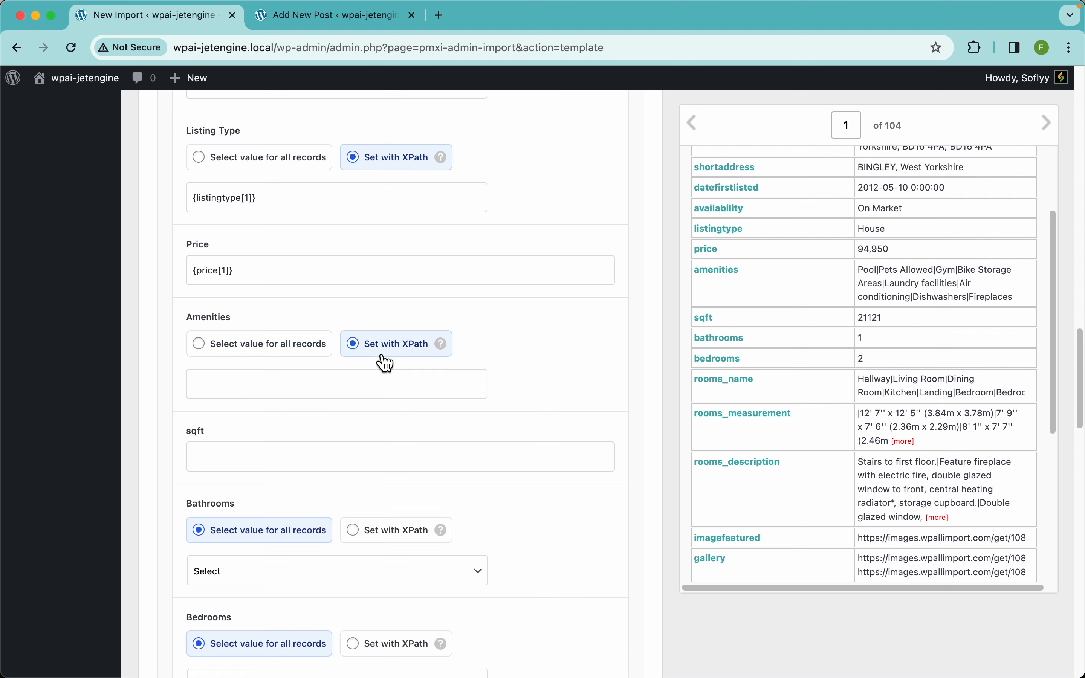
pyautogui.moveTo(451, 354)
# In a new tab, open the Inline PHP documentation and select the str_replace example
pyautogui.click(441, 17)
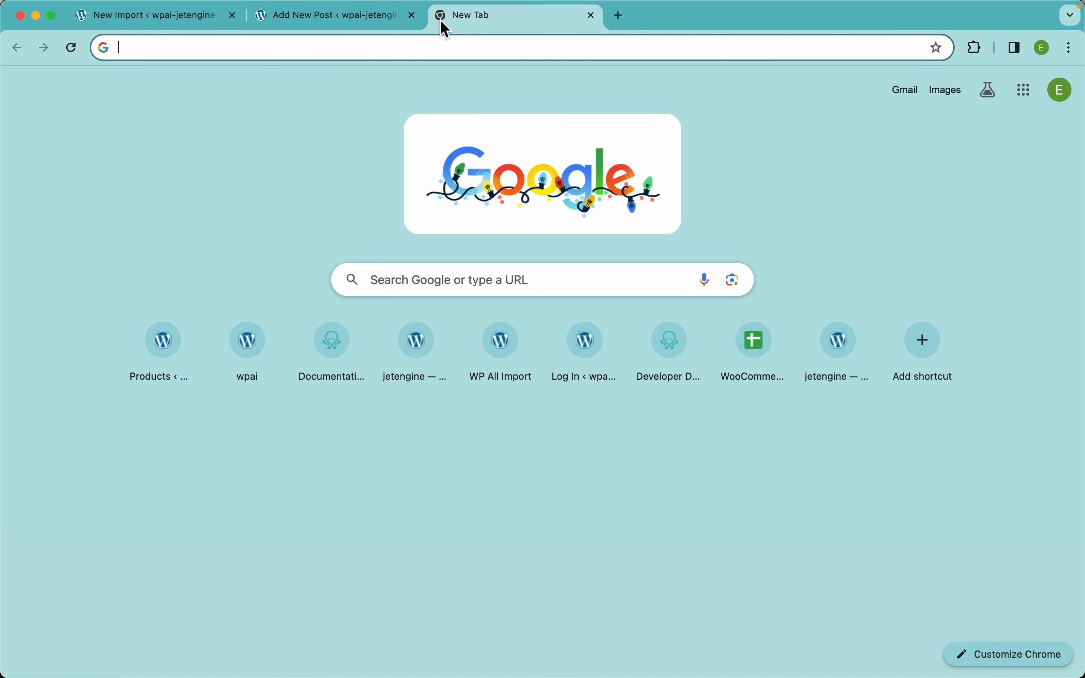
pyautogui.click(322, 368)
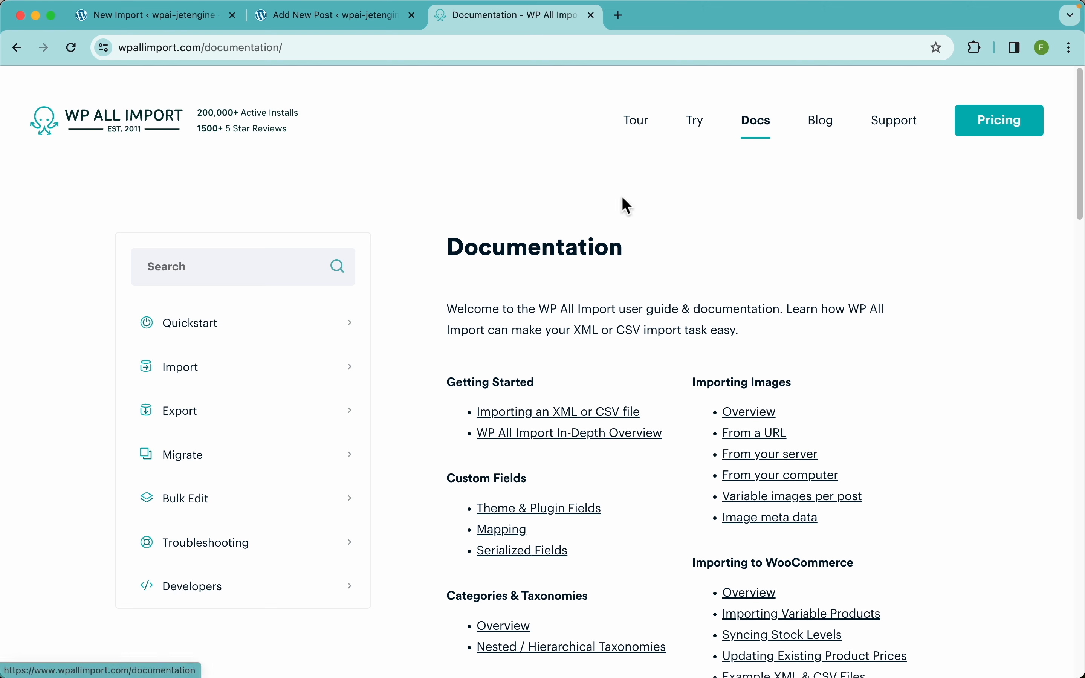
pyautogui.click(208, 388)
pyautogui.scroll(-5, 225, 479)
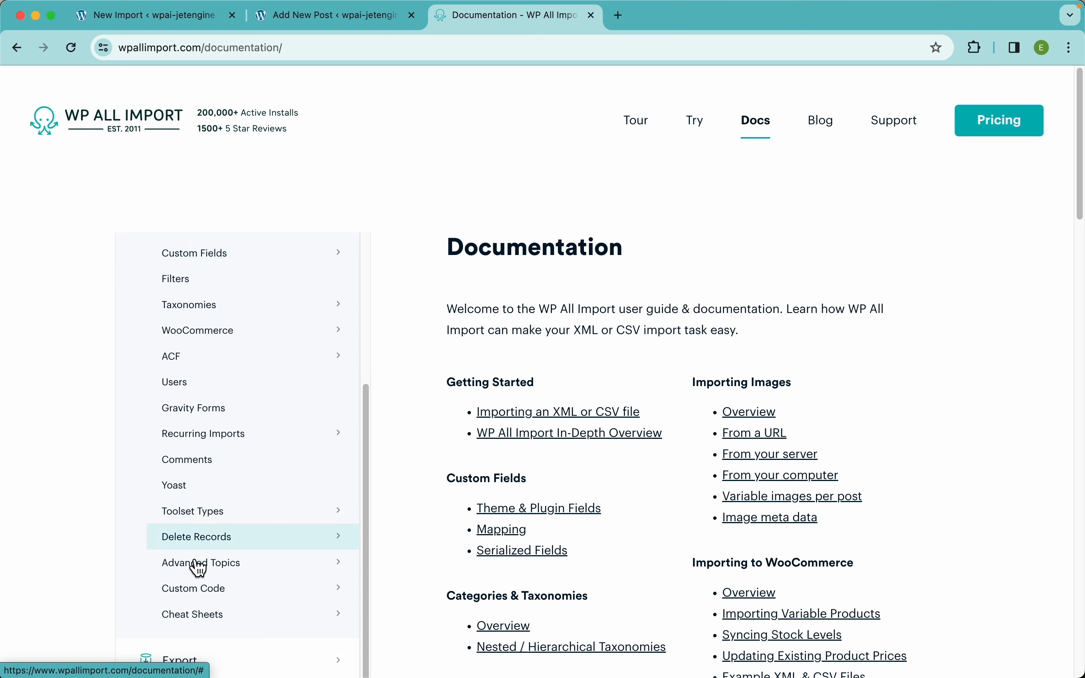
pyautogui.click(222, 601)
pyautogui.scroll(-4, 230, 583)
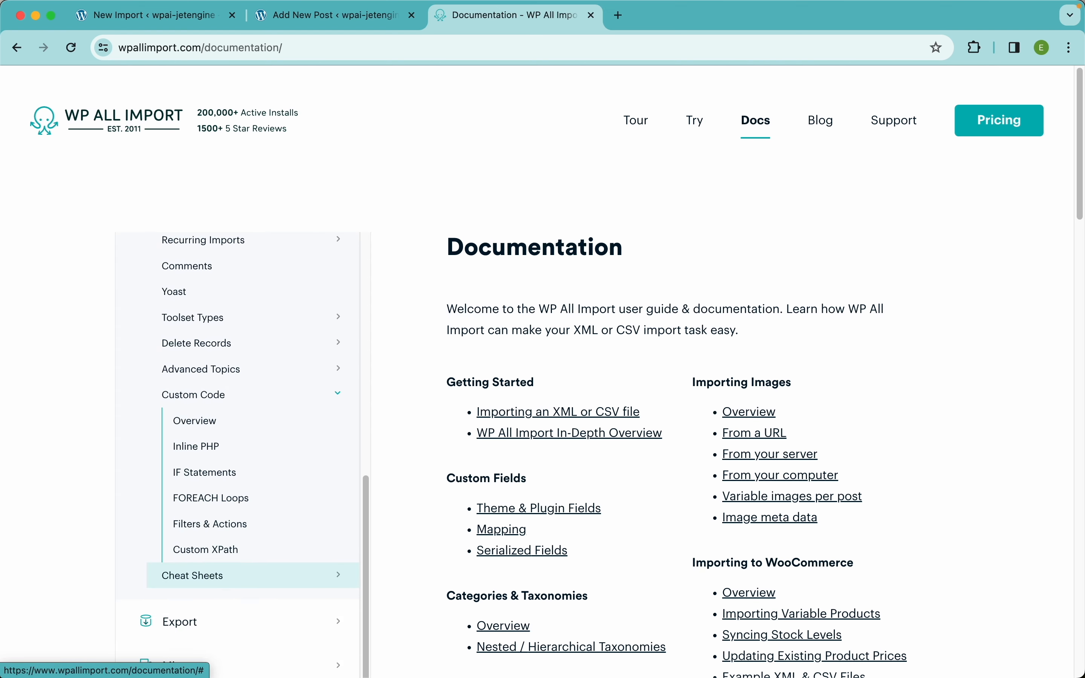
pyautogui.click(213, 457)
pyautogui.scroll(-3, 627, 390)
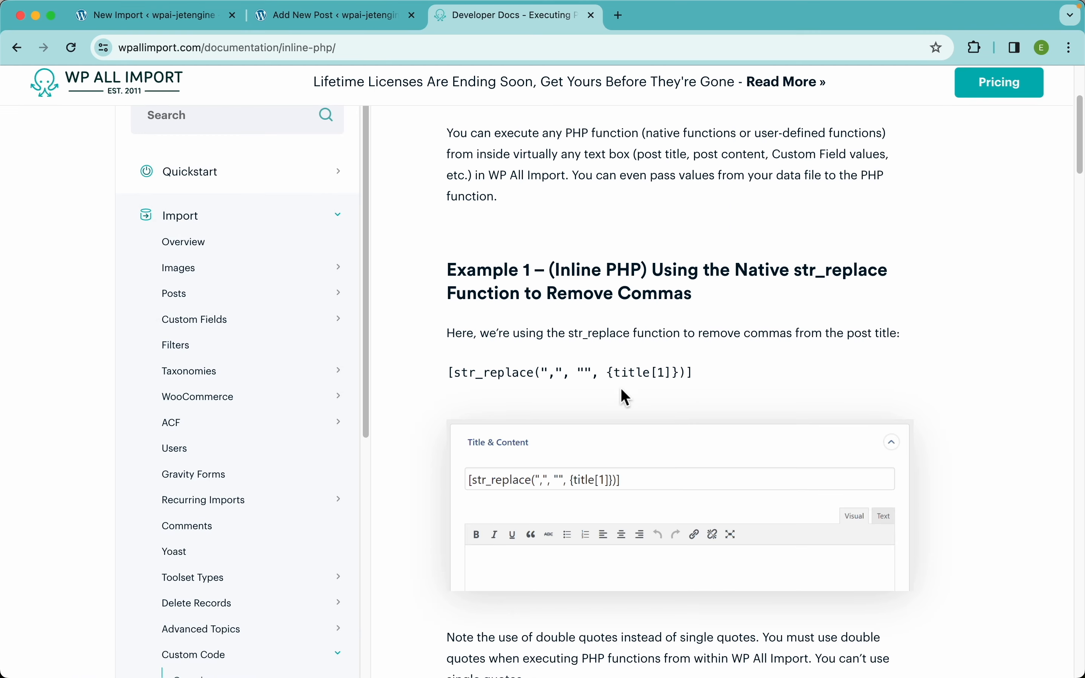
pyautogui.tripleClick(526, 374)
pyautogui.press('super+c')
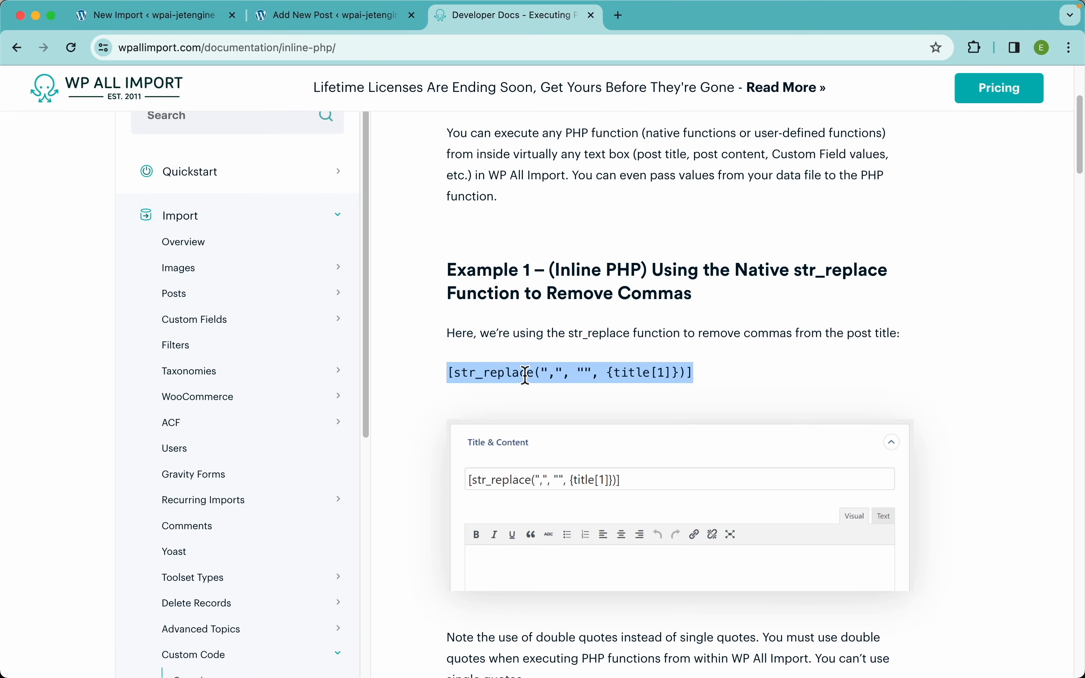
# Paste the str_replace code into Amenities, replacing {title[1]} with {amenities[1]}
pyautogui.click(158, 17)
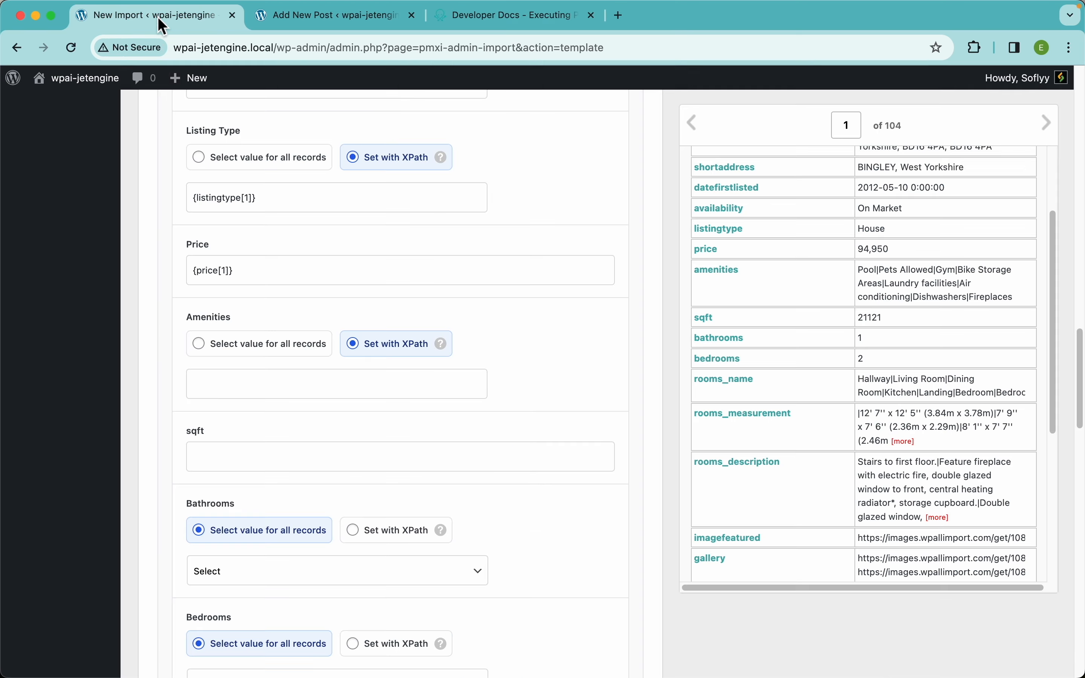
pyautogui.press('super+v')
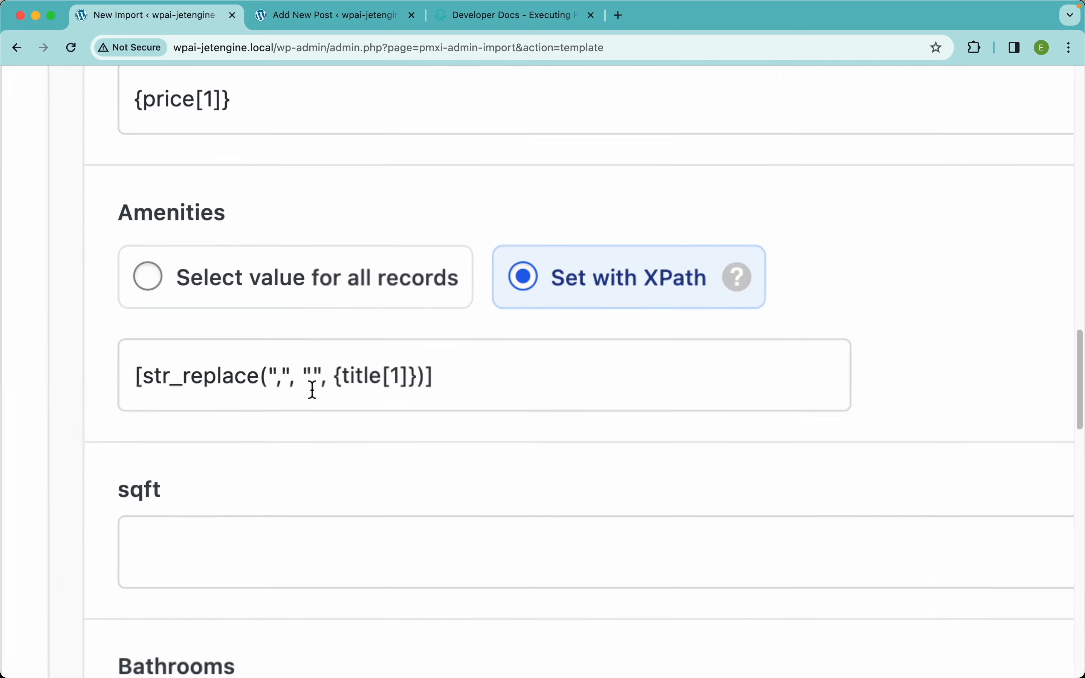
pyautogui.moveTo(503, 377); pyautogui.dragTo(407, 376)
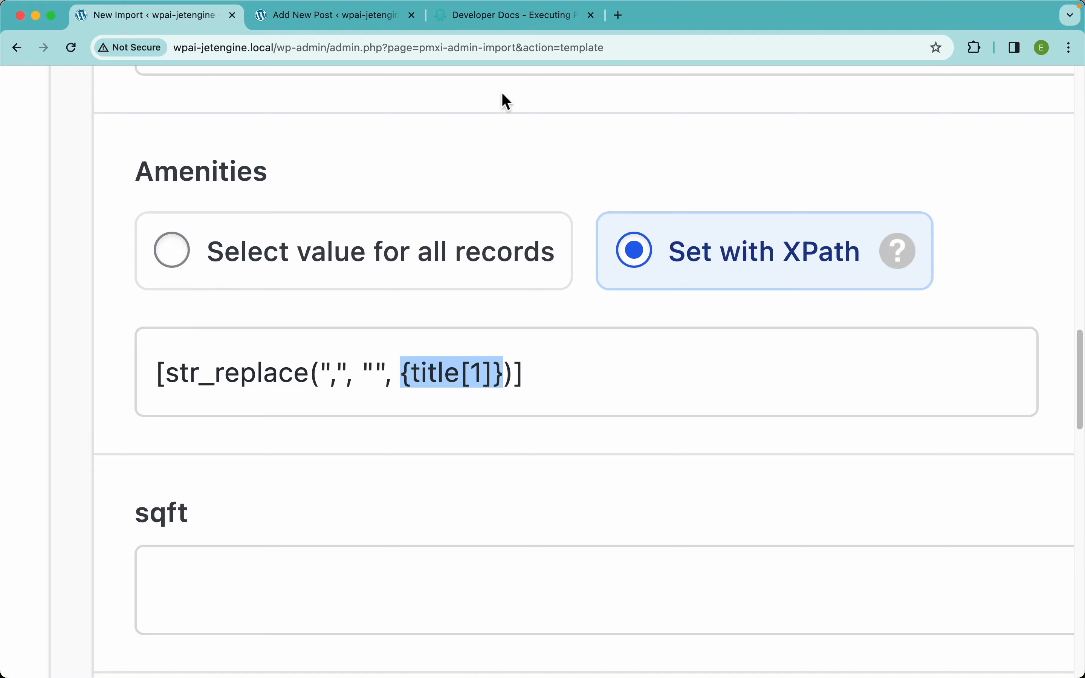
pyautogui.press('BackSpace')
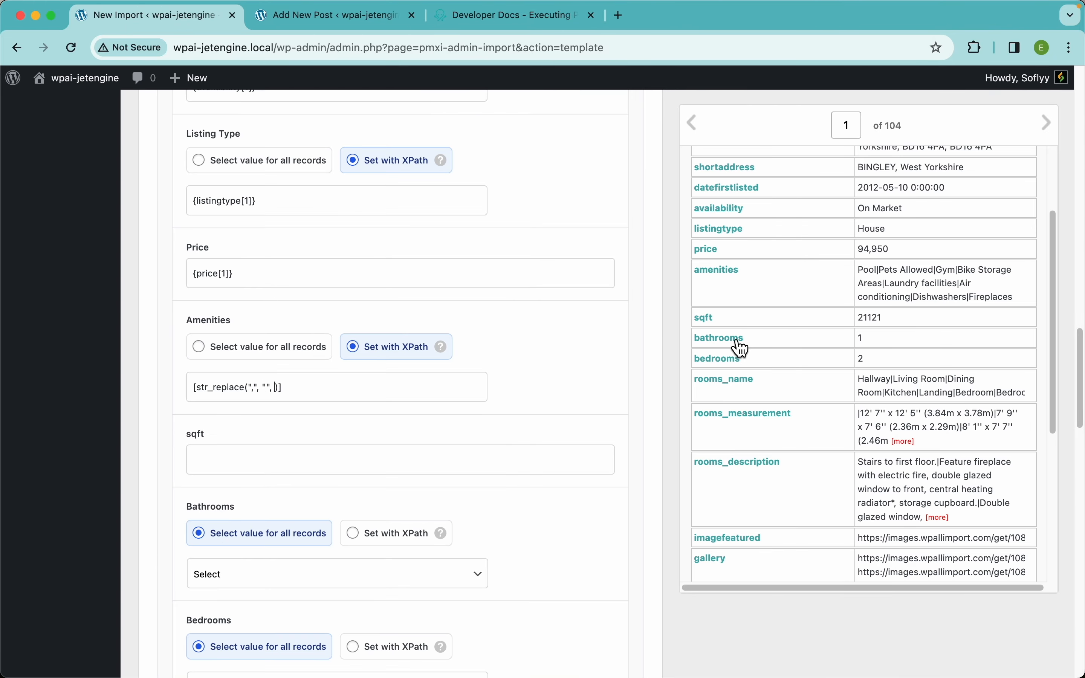
pyautogui.moveTo(719, 281); pyautogui.dragTo(276, 390)
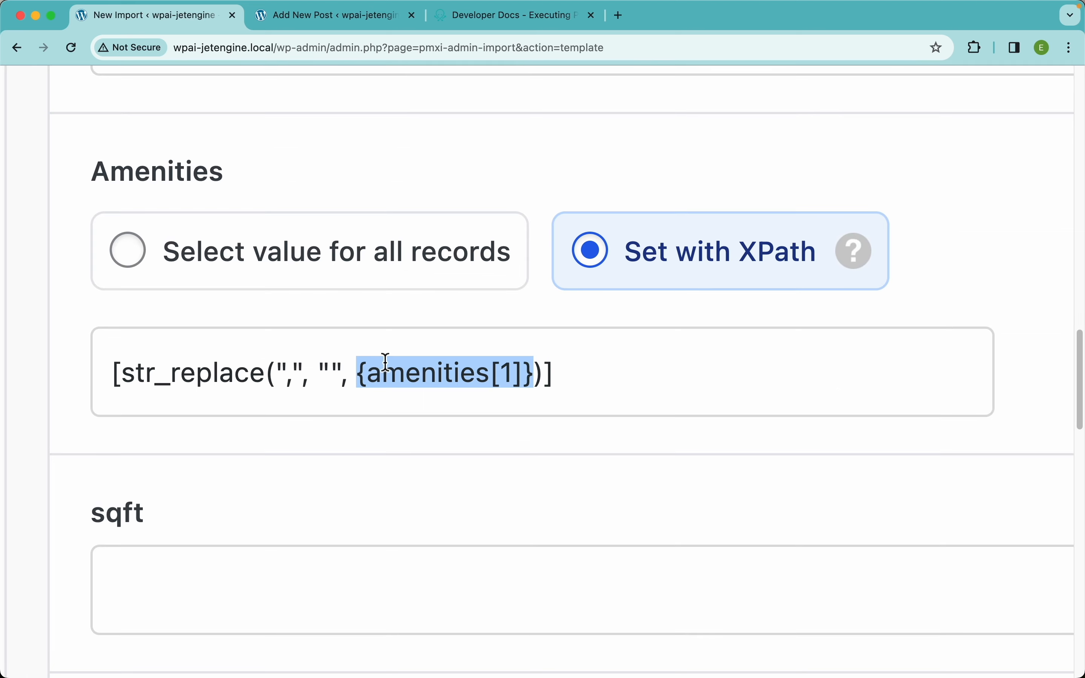
pyautogui.click(428, 372)
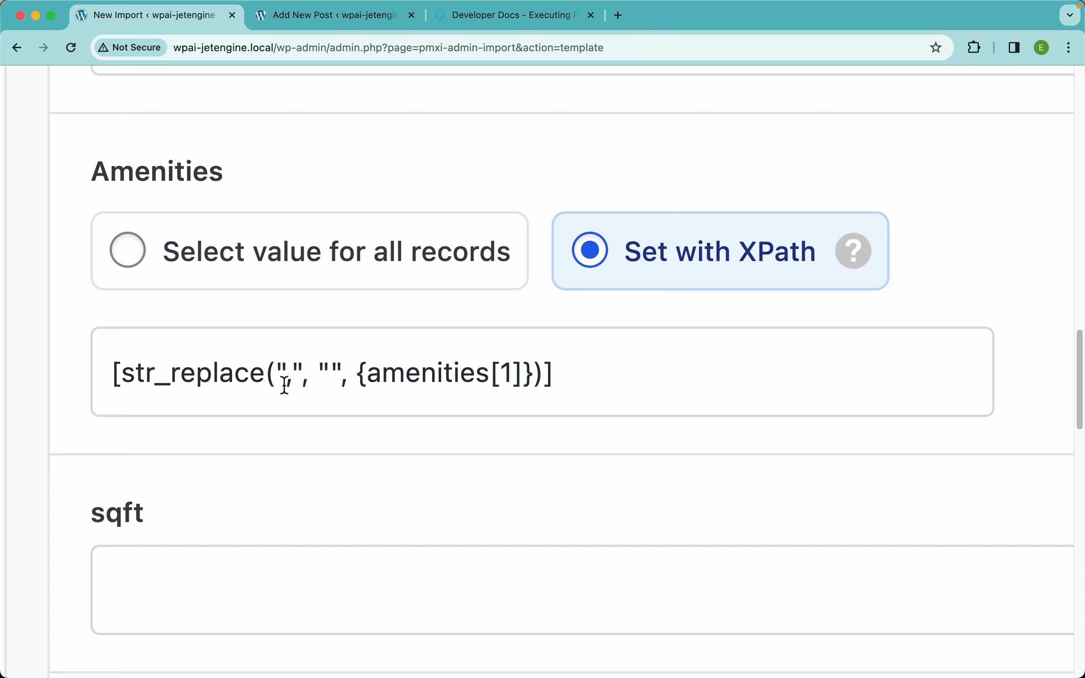
# Change the search and replace strings to "|" and ","
pyautogui.doubleClick(291, 374)
pyautogui.write('|')
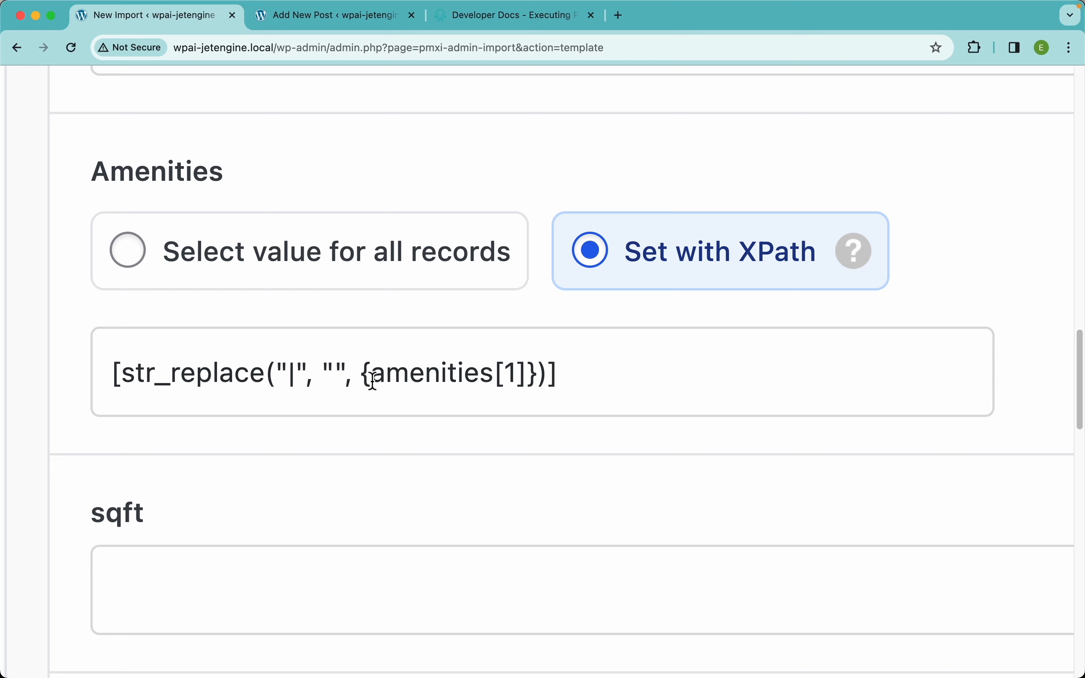
pyautogui.click(336, 372)
pyautogui.write('|')
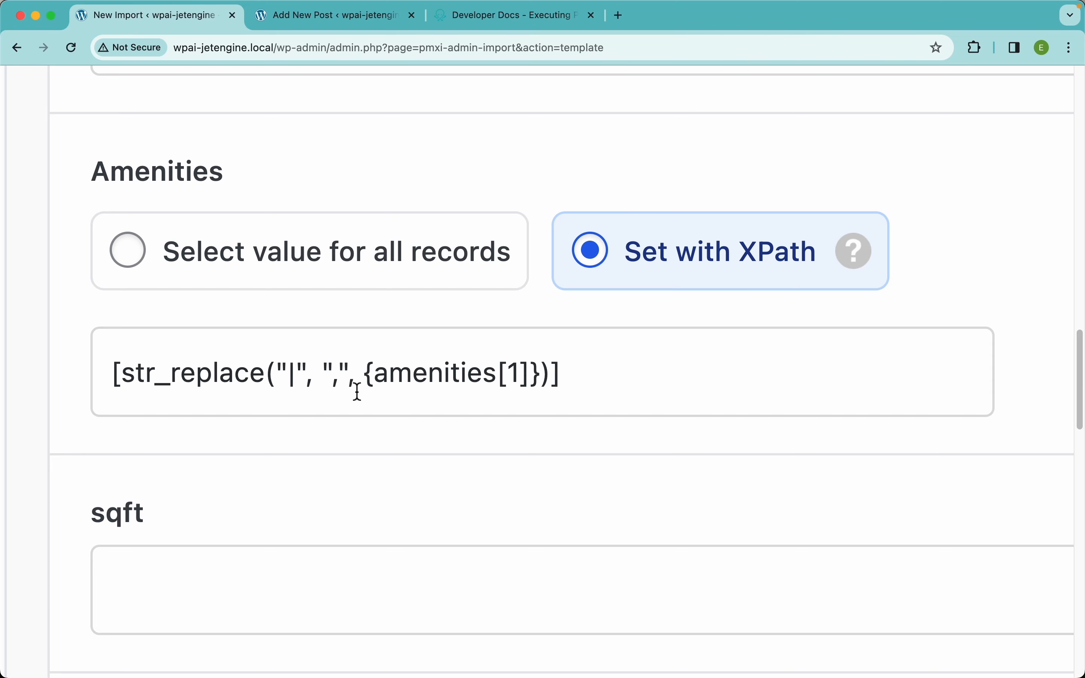
pyautogui.moveTo(296, 376); pyautogui.dragTo(288, 378)
pyautogui.doubleClick(336, 376)
pyautogui.doubleClick(445, 382)
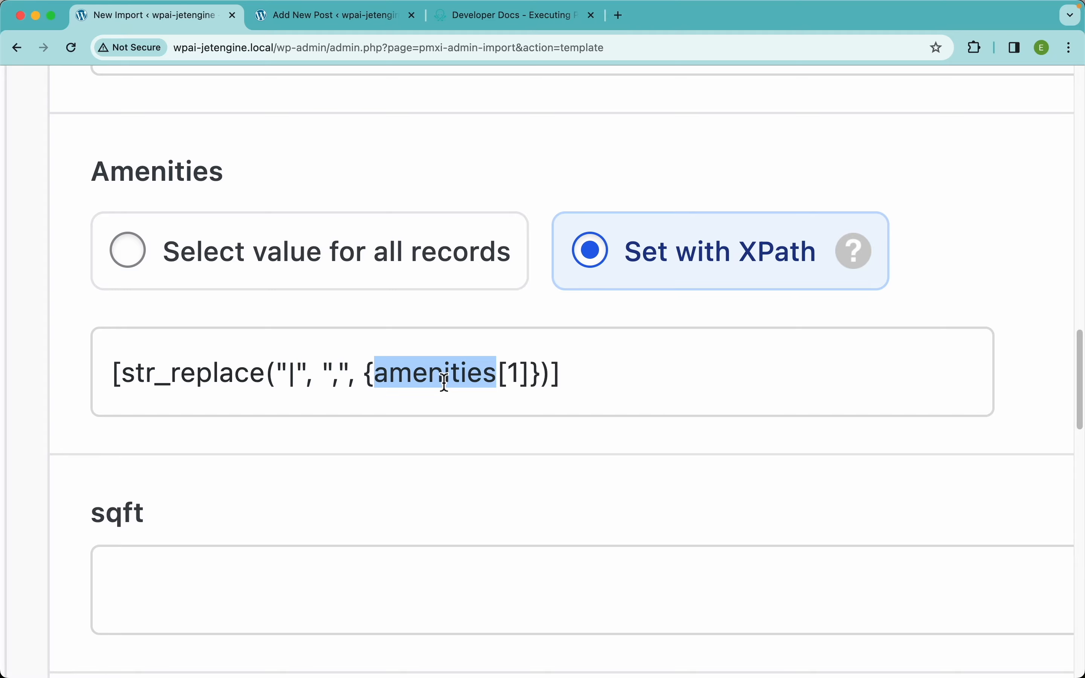
pyautogui.press('super+0')
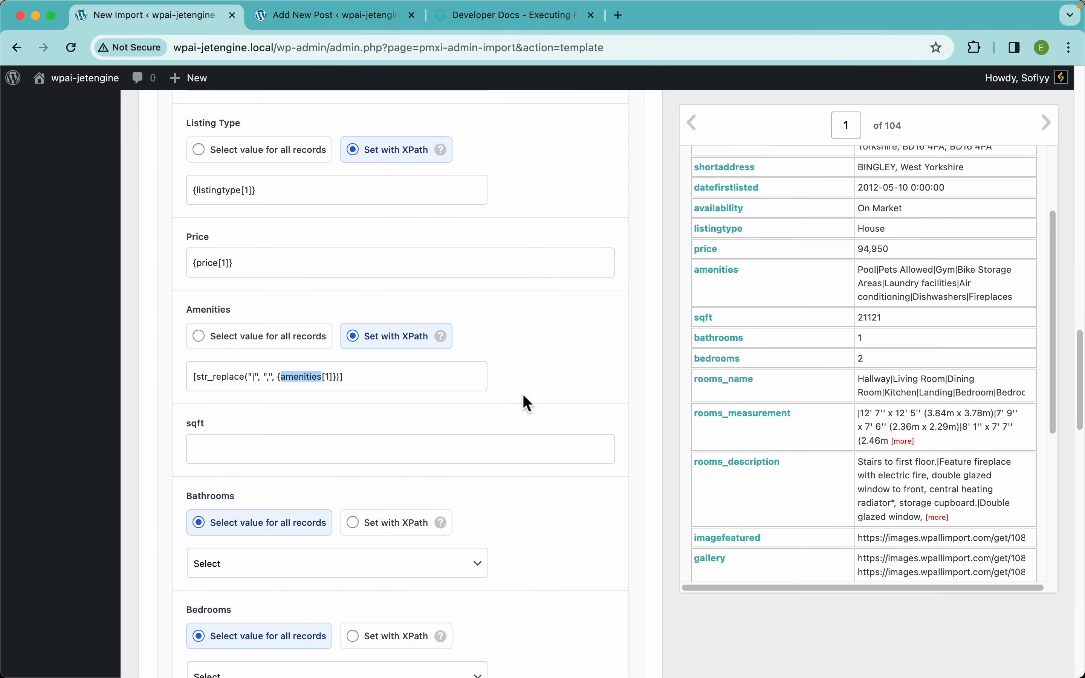
# Map sqft, Bathrooms and Bedrooms to {sqft[1]}, {bathrooms[1]} and {bedrooms[1]}
pyautogui.scroll(-3, 528, 402)
pyautogui.moveTo(704, 318); pyautogui.dragTo(419, 297)
pyautogui.click(389, 379)
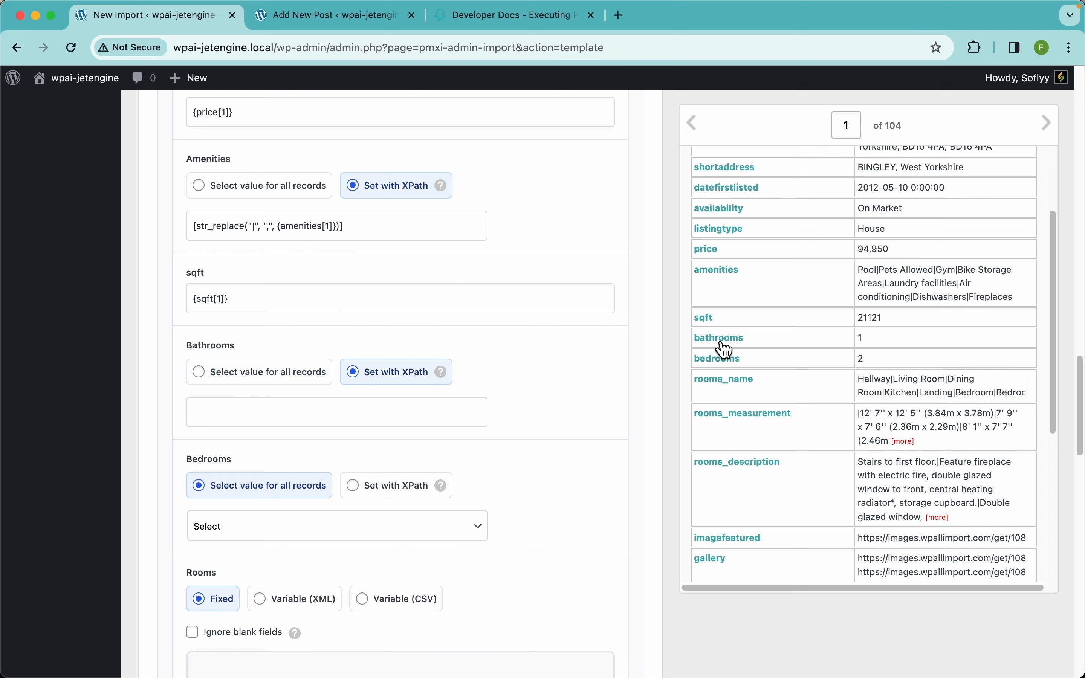
pyautogui.moveTo(726, 350); pyautogui.dragTo(438, 417)
pyautogui.scroll(-3, 443, 515)
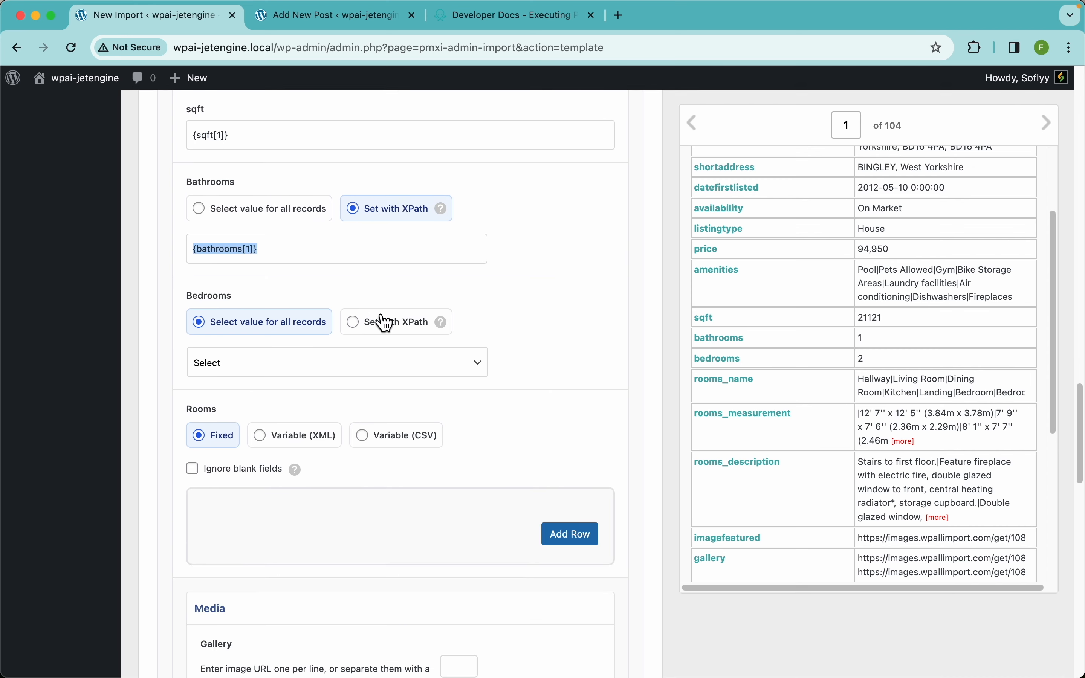
pyautogui.click(384, 322)
pyautogui.moveTo(729, 365); pyautogui.dragTo(390, 369)
pyautogui.scroll(-3, 443, 408)
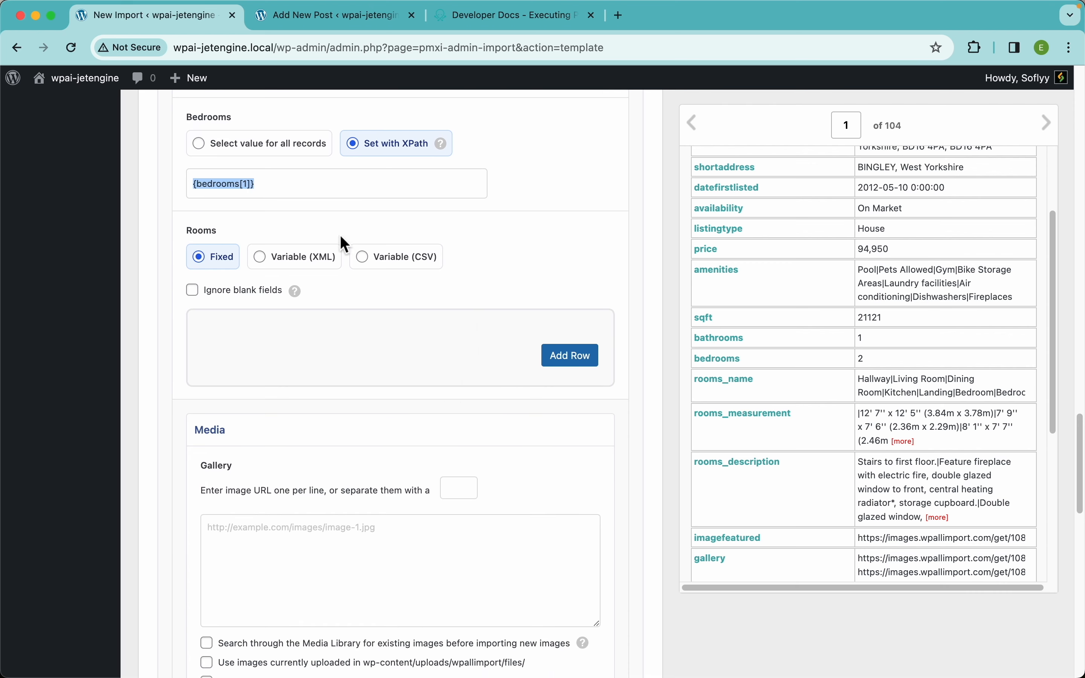
# Set Rooms to Variable (CSV) on |, mapping rooms_name, rooms_measurement, rooms_description, ignoring blanks
pyautogui.click(397, 264)
pyautogui.scroll(-5, 483, 310)
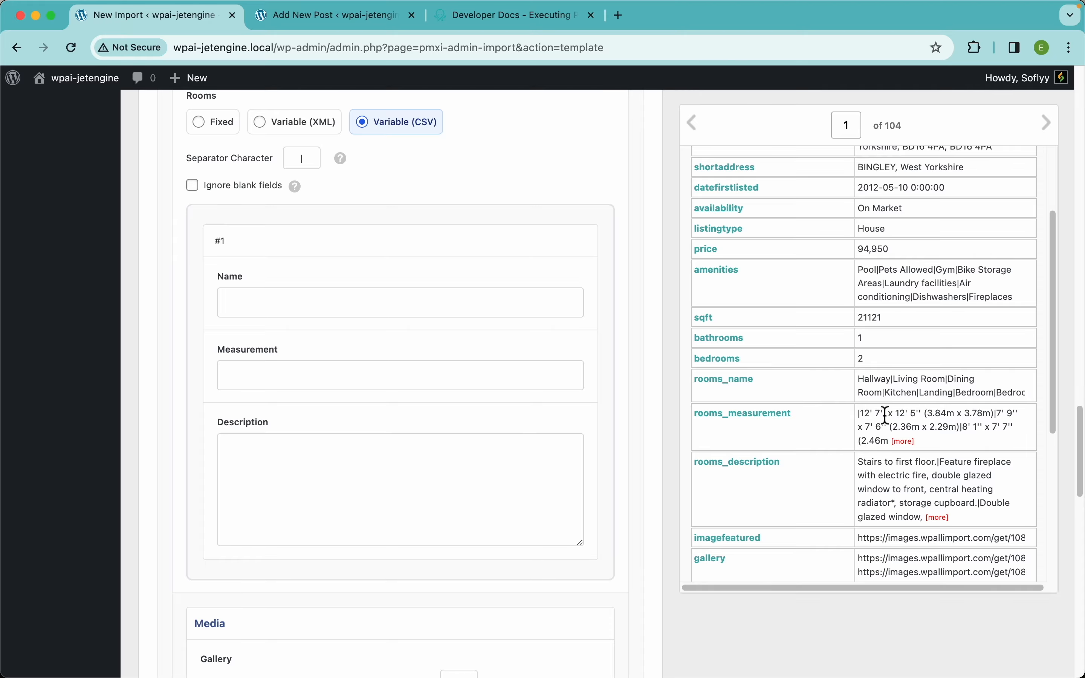
pyautogui.scroll(5, 846, 446)
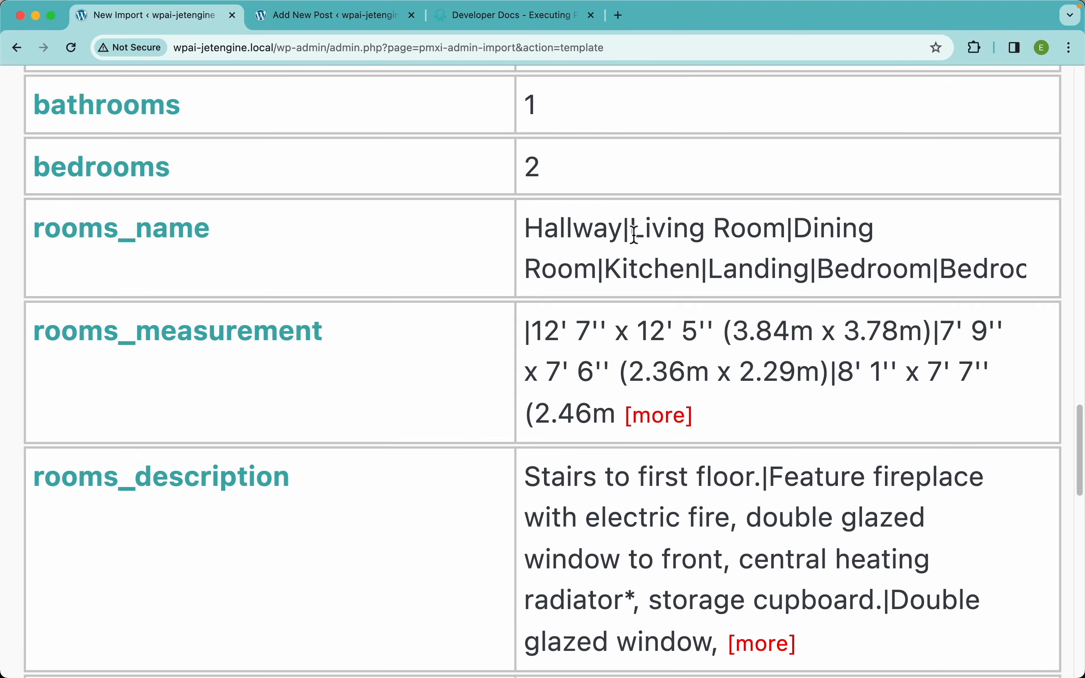
pyautogui.moveTo(634, 234); pyautogui.dragTo(621, 235)
pyautogui.moveTo(792, 236); pyautogui.dragTo(786, 237)
pyautogui.scroll(-5, 632, 234)
pyautogui.scroll(3, 409, 293)
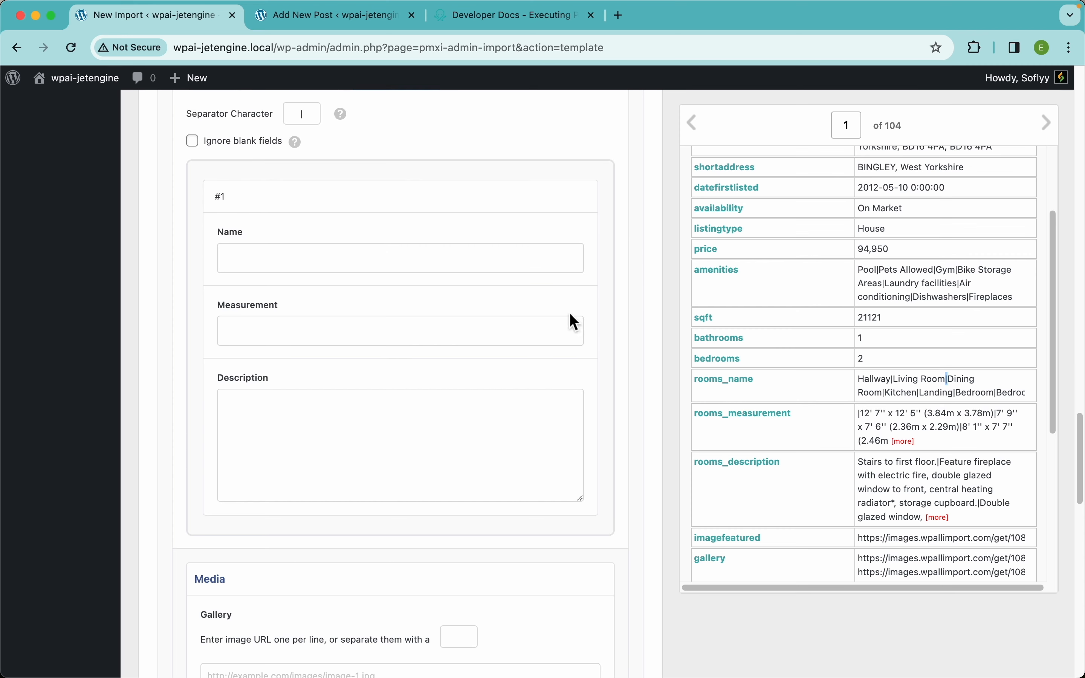
pyautogui.moveTo(735, 397); pyautogui.dragTo(379, 269)
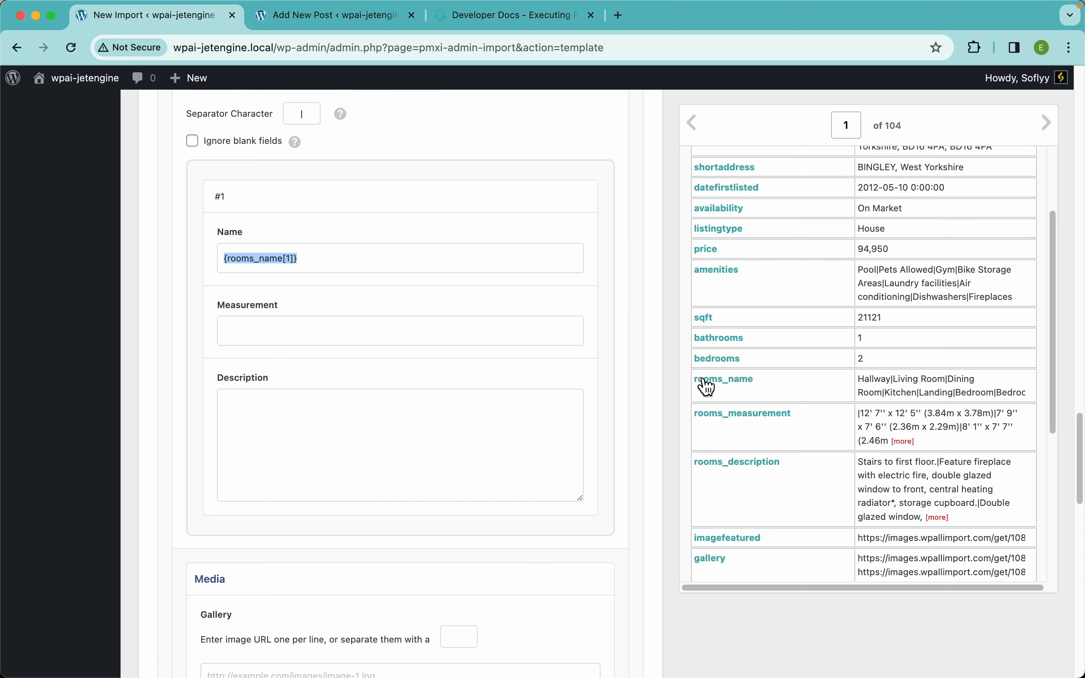
pyautogui.moveTo(732, 414); pyautogui.dragTo(464, 336)
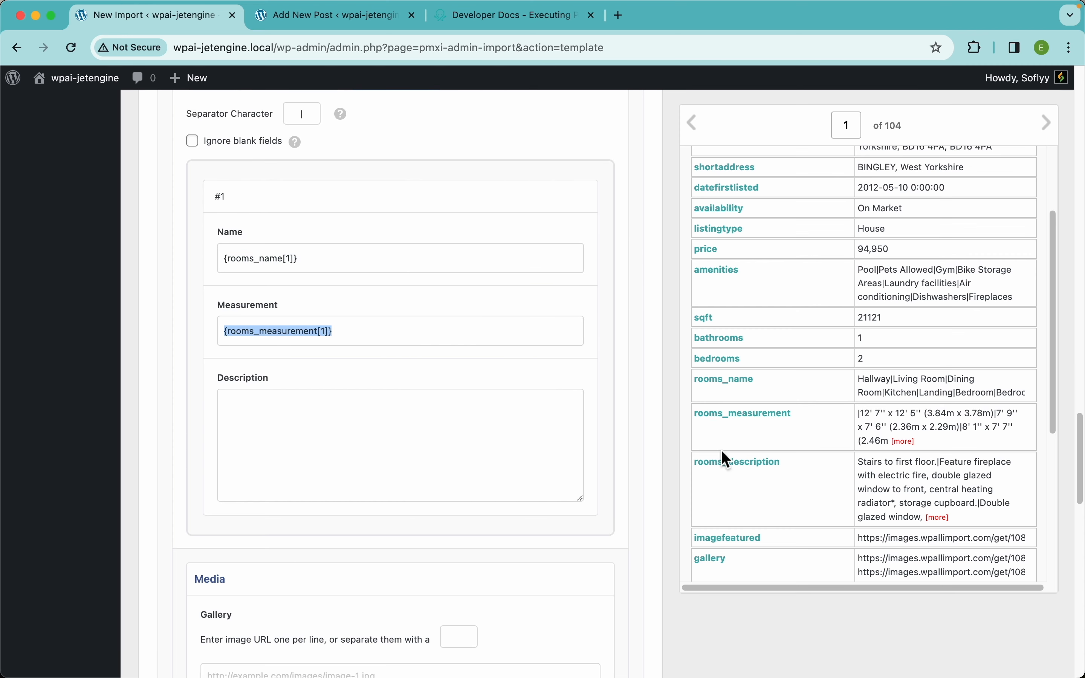
pyautogui.moveTo(726, 462); pyautogui.dragTo(418, 443)
pyautogui.scroll(3, 309, 217)
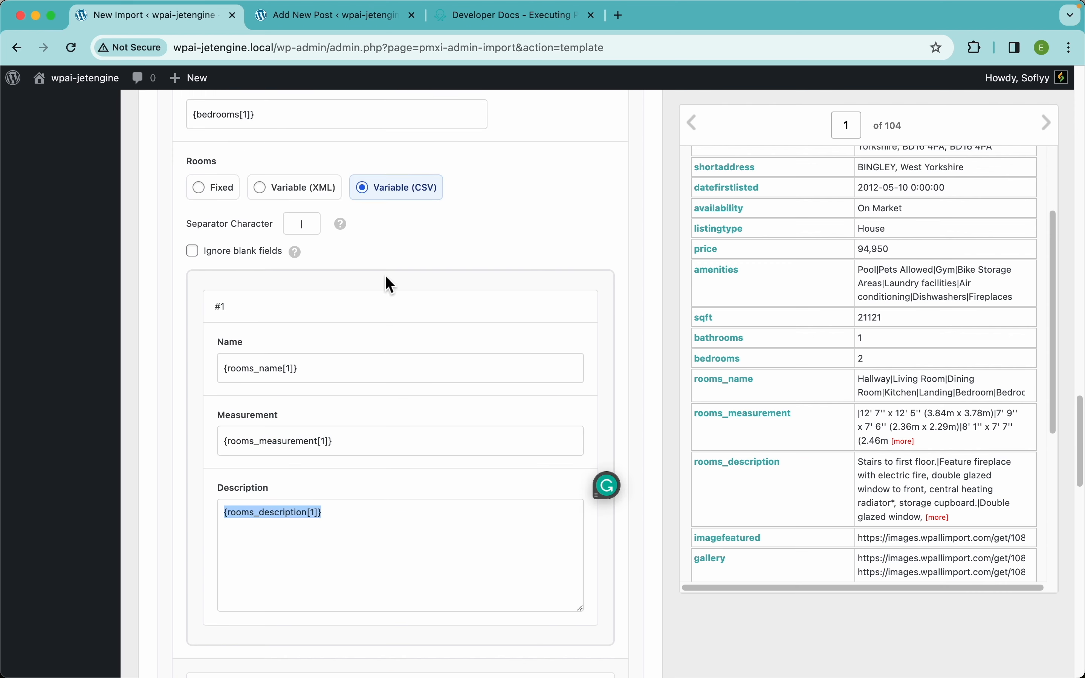
pyautogui.click(194, 281)
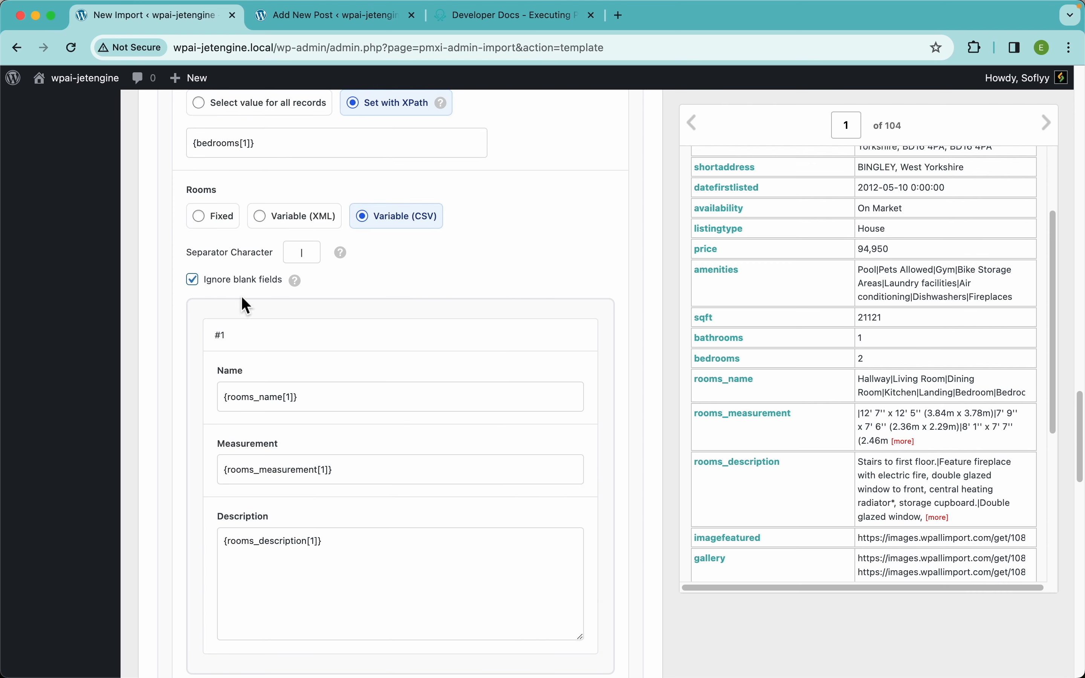
# In the new property post, add a second item to the Rooms list
pyautogui.moveTo(296, 283)
pyautogui.click(338, 18)
pyautogui.scroll(-12, 651, 565)
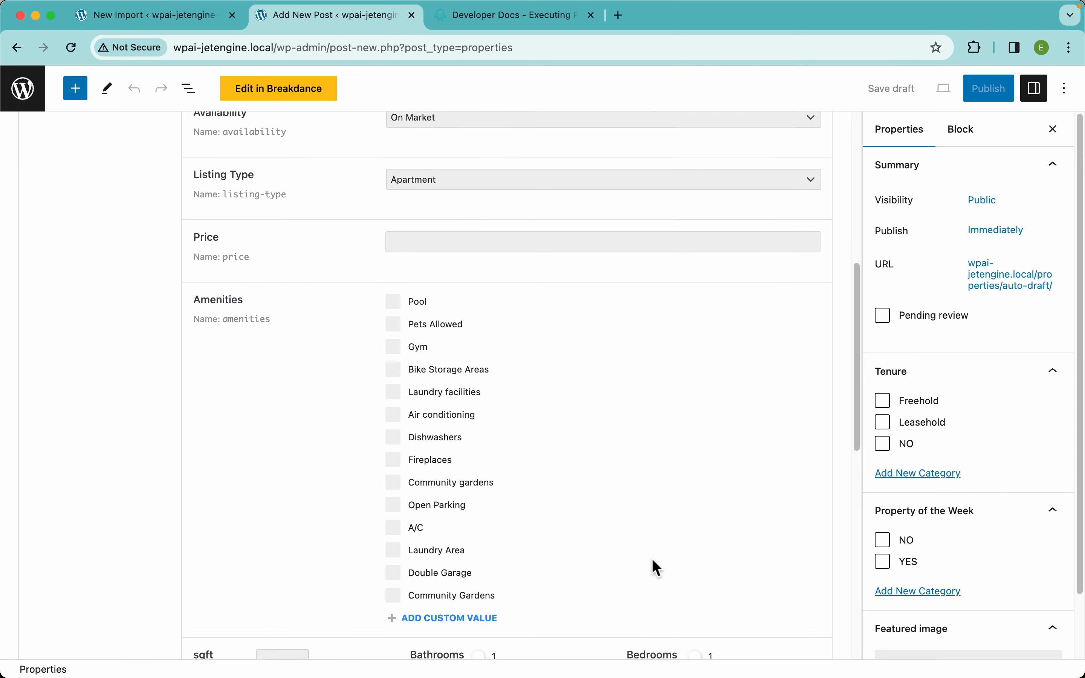
pyautogui.scroll(-6, 472, 549)
pyautogui.click(446, 603)
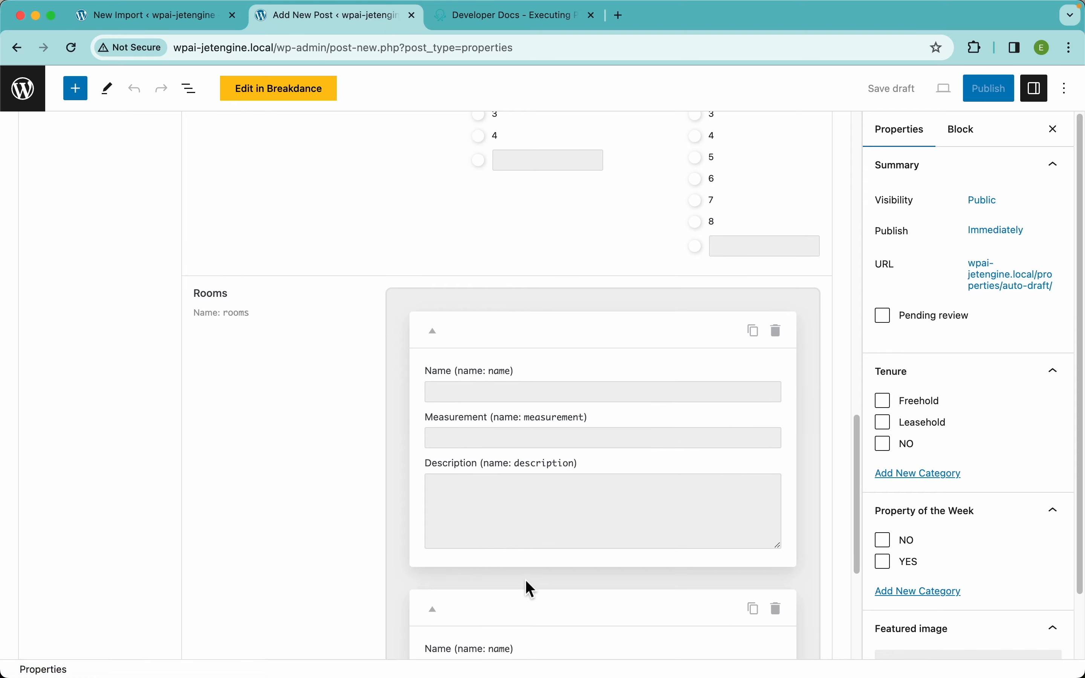
pyautogui.scroll(-6, 525, 586)
# Map the Gallery field to {gallery[1]} with a comma separator
pyautogui.click(192, 20)
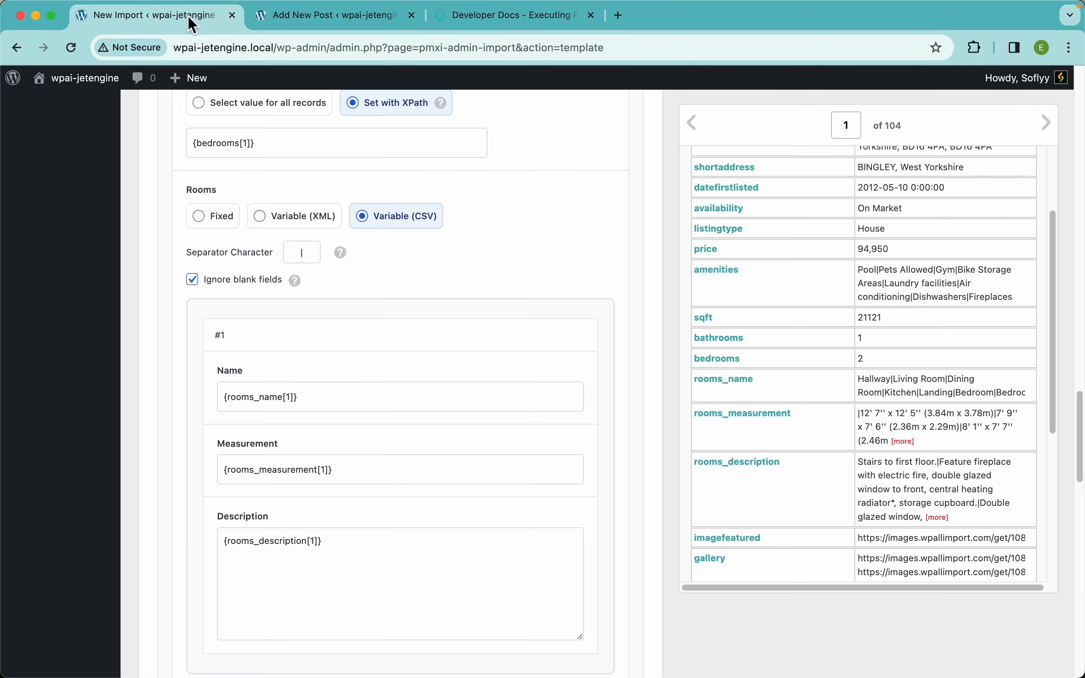
pyautogui.scroll(-10, 401, 520)
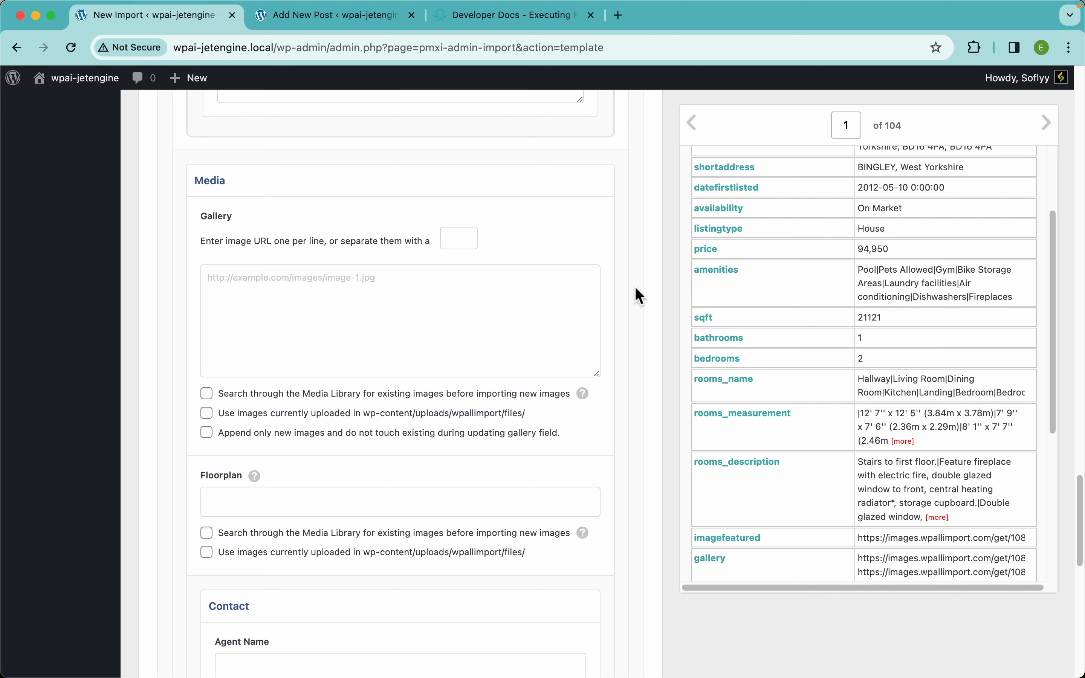
pyautogui.scroll(3, 805, 316)
pyautogui.scroll(-10, 802, 314)
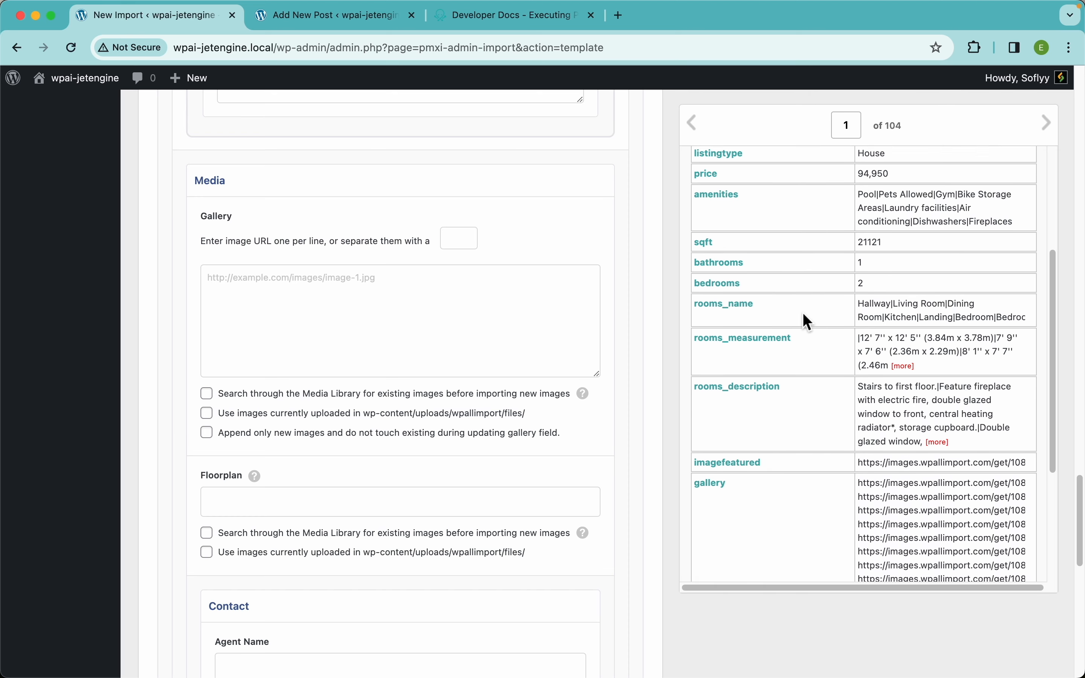
pyautogui.moveTo(717, 387); pyautogui.dragTo(448, 313)
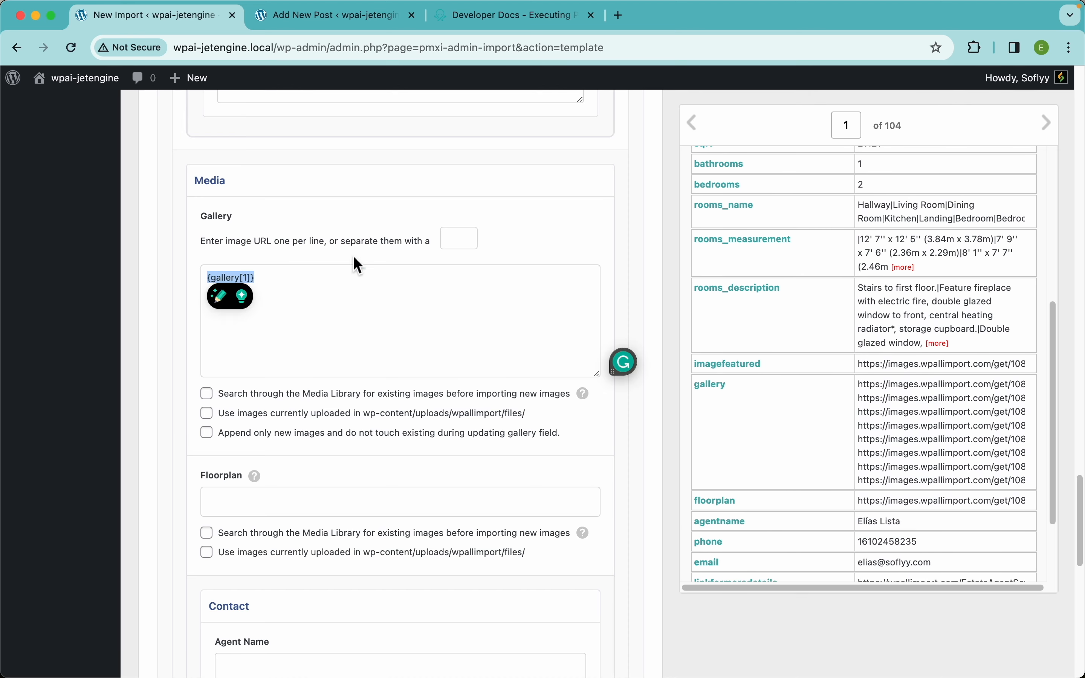
pyautogui.write(',')
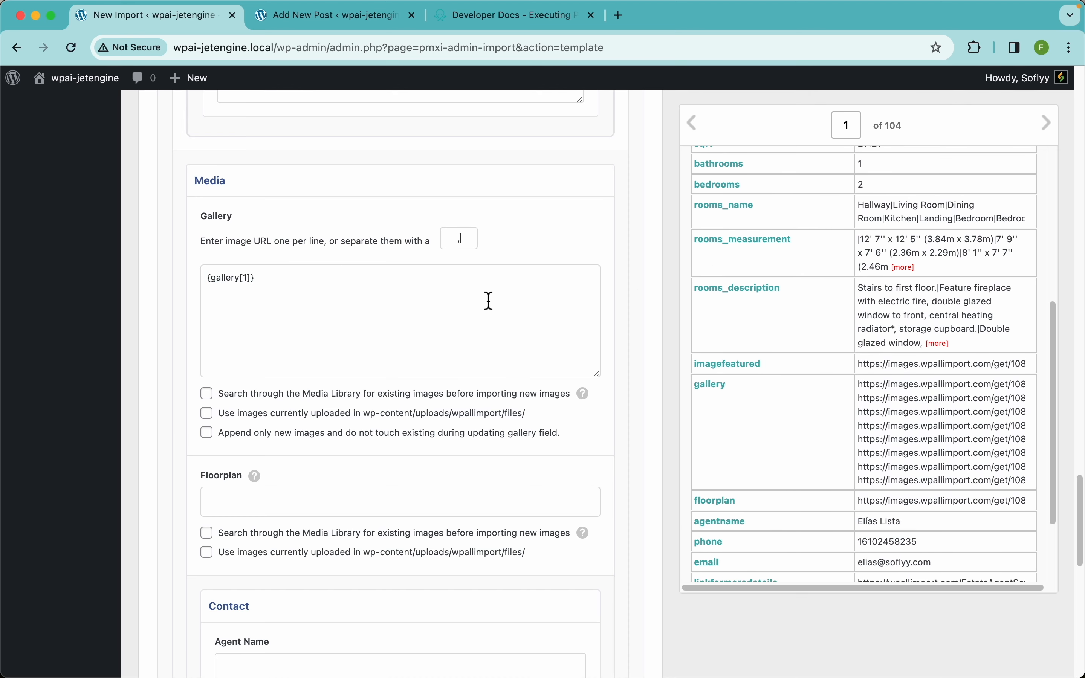
# Have Gallery search the Media Library matching by URL, and map Floorplan to {floorplan[1]}
pyautogui.scroll(-4, 421, 186)
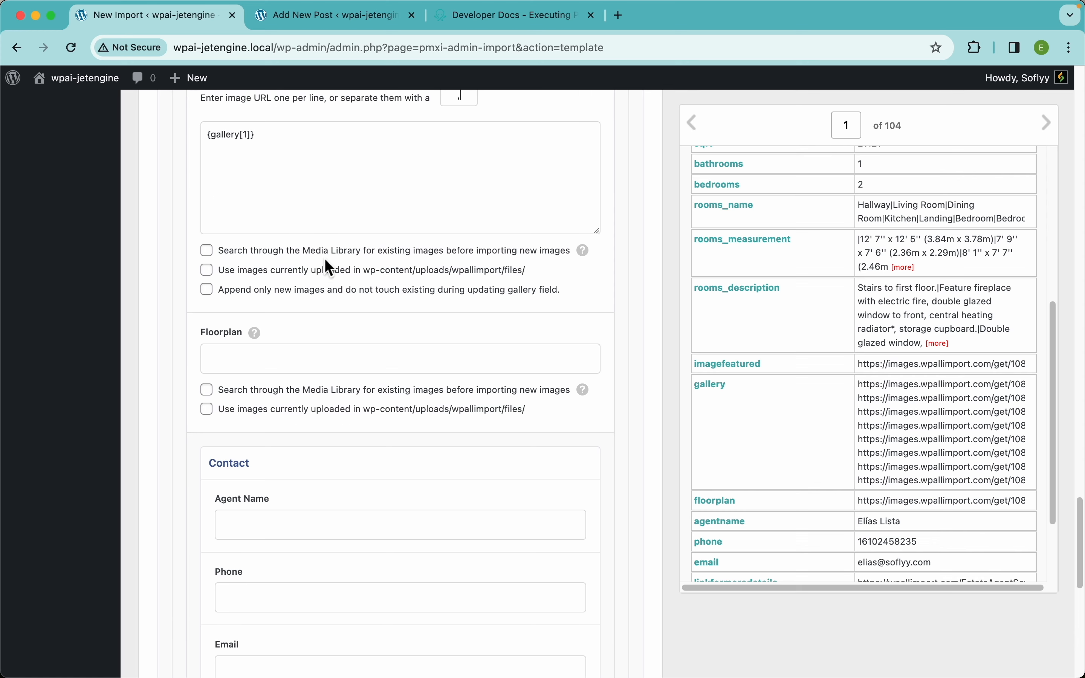
pyautogui.click(256, 253)
pyautogui.scroll(20, 477, 226)
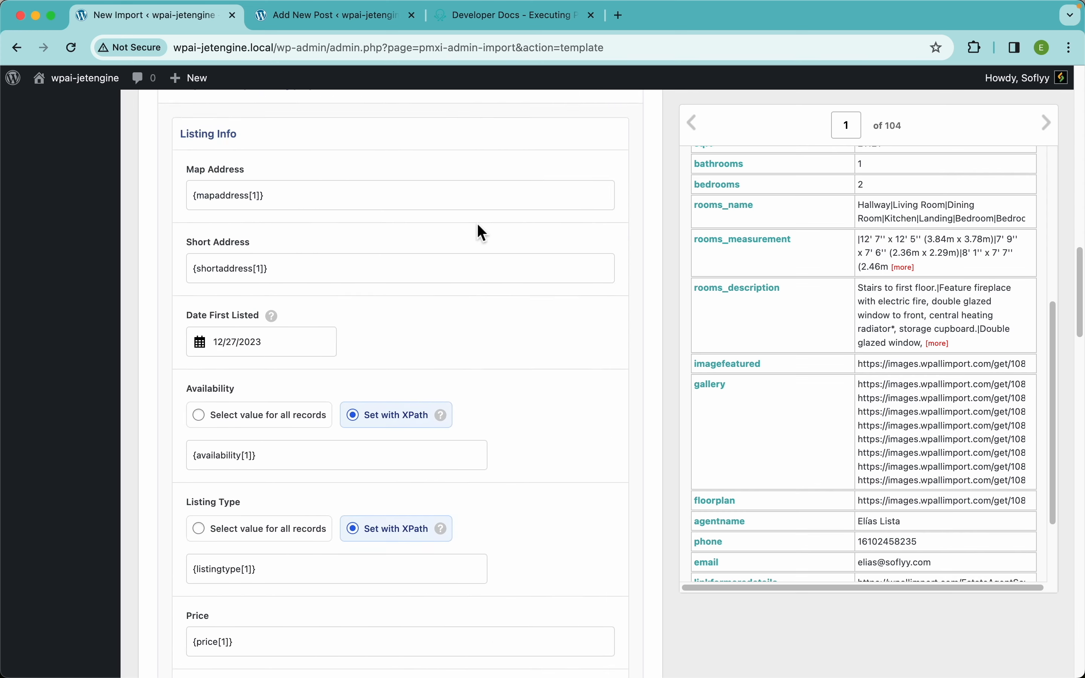
pyautogui.scroll(-3, 363, 503)
pyautogui.scroll(-2, 362, 502)
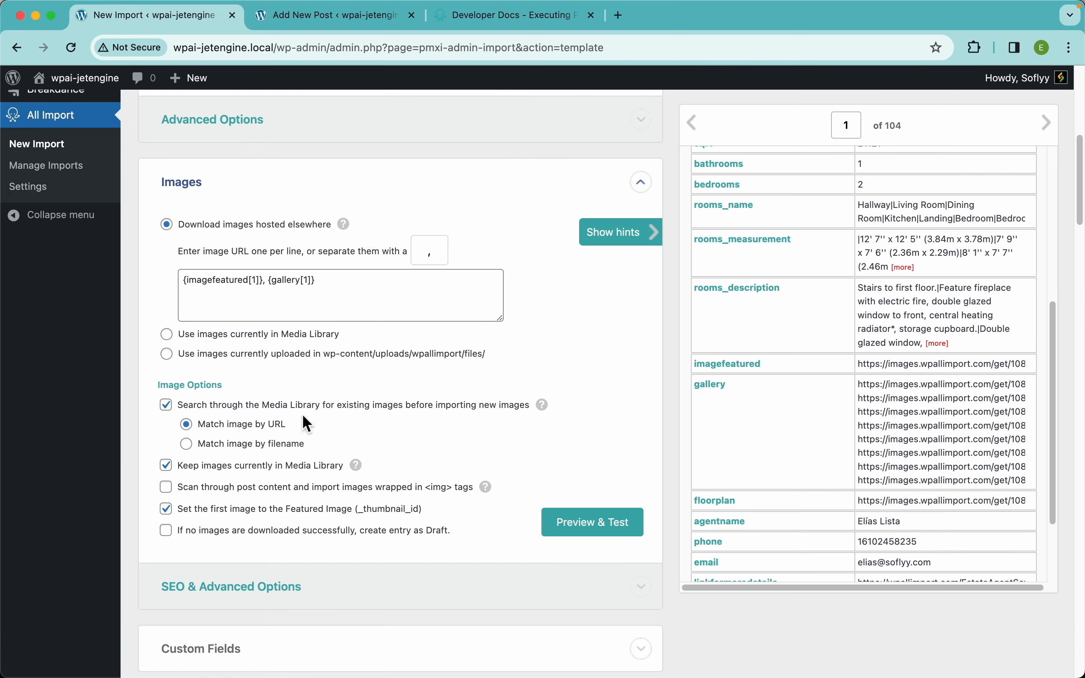
pyautogui.scroll(-20, 337, 403)
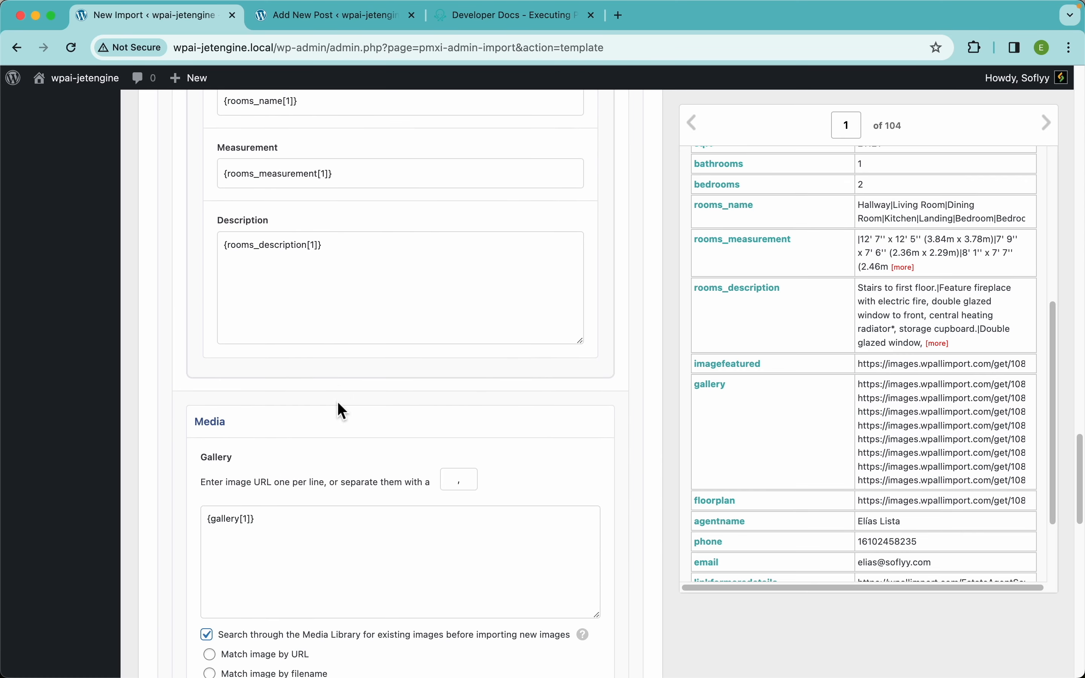
pyautogui.scroll(-1, 345, 413)
pyautogui.click(271, 333)
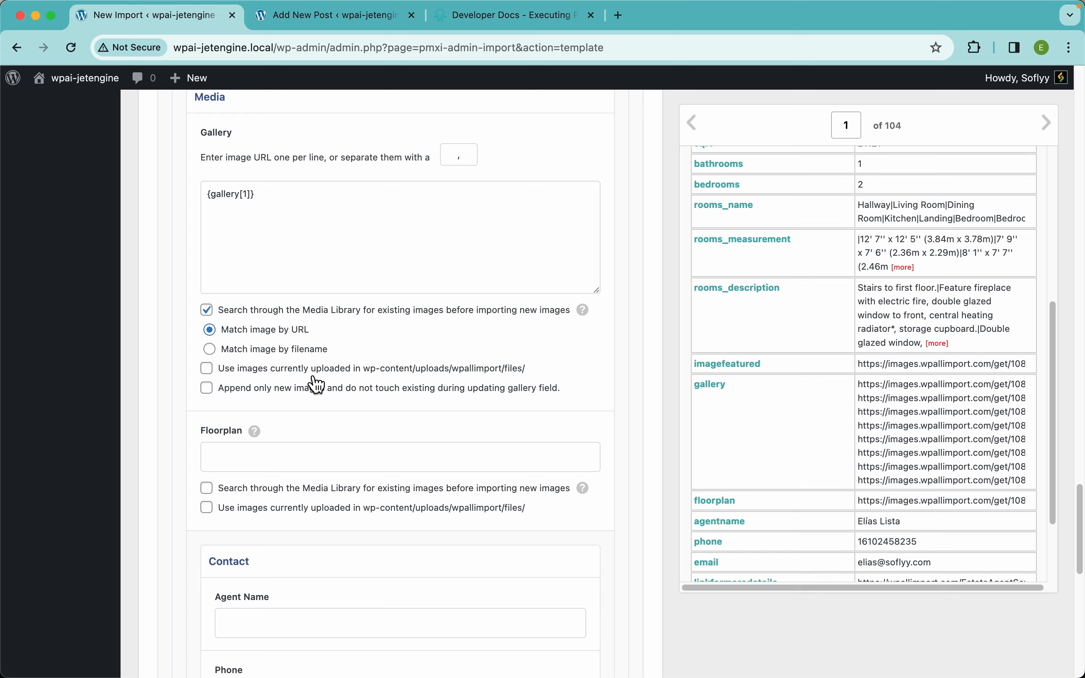
pyautogui.scroll(-4, 309, 372)
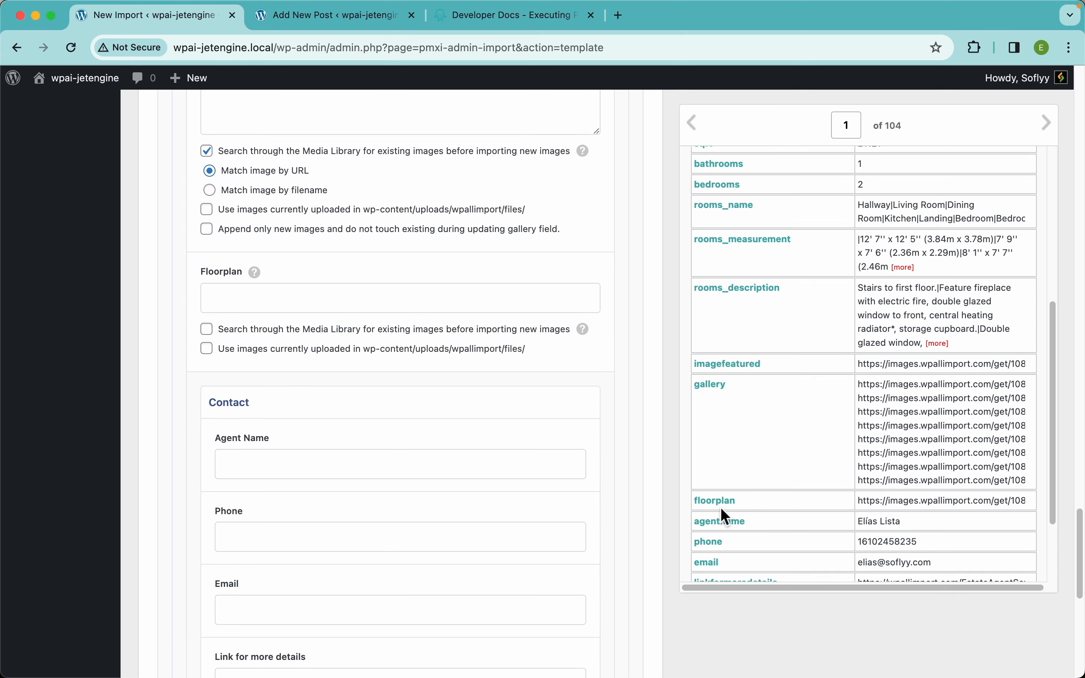
pyautogui.moveTo(727, 509); pyautogui.dragTo(469, 309)
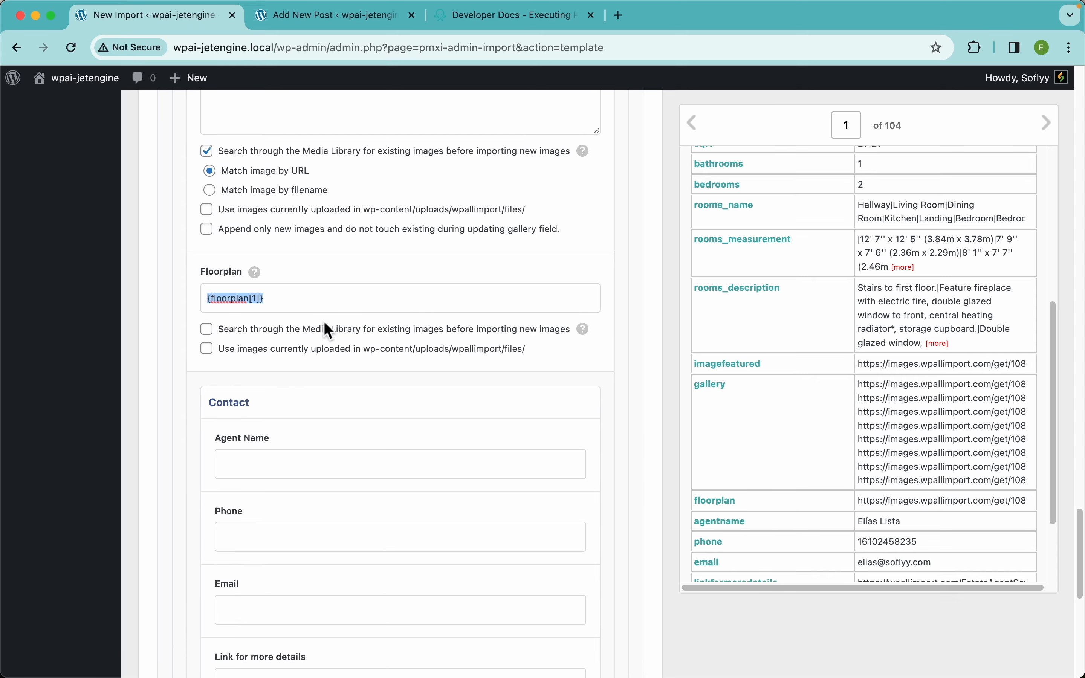
# Enable Media Library search for Floorplan images
pyautogui.click(247, 341)
pyautogui.scroll(-6, 408, 420)
pyautogui.scroll(-1, 729, 511)
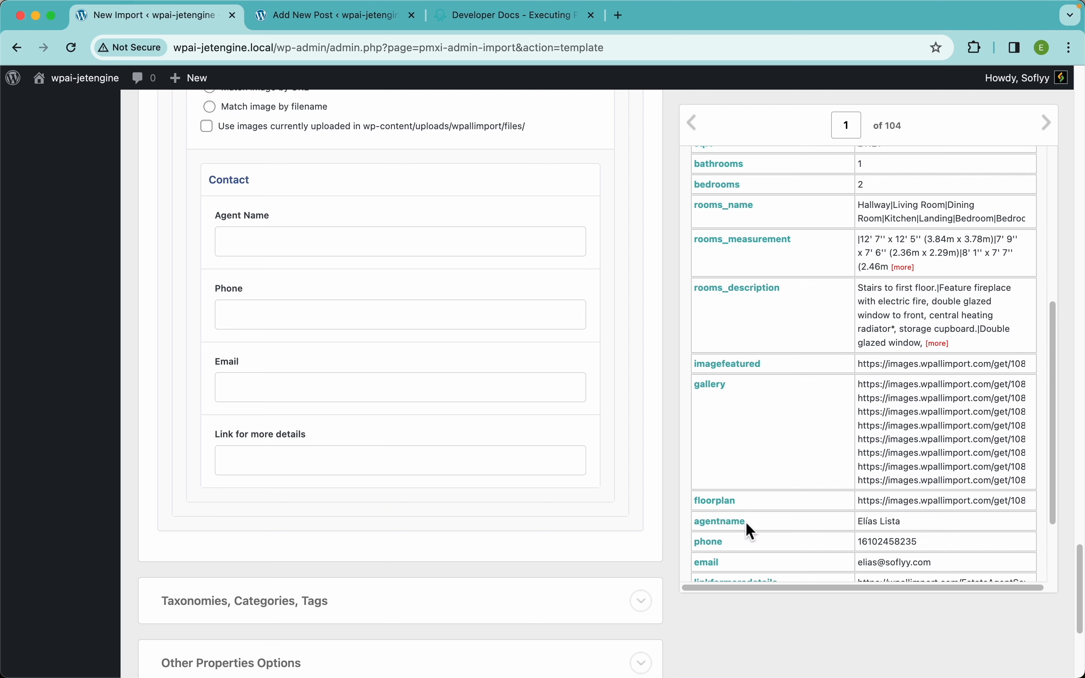
pyautogui.scroll(-1, 752, 531)
# Map agentname, phone, email and linkformoredetails into the Contact fields
pyautogui.moveTo(731, 522); pyautogui.dragTo(467, 216)
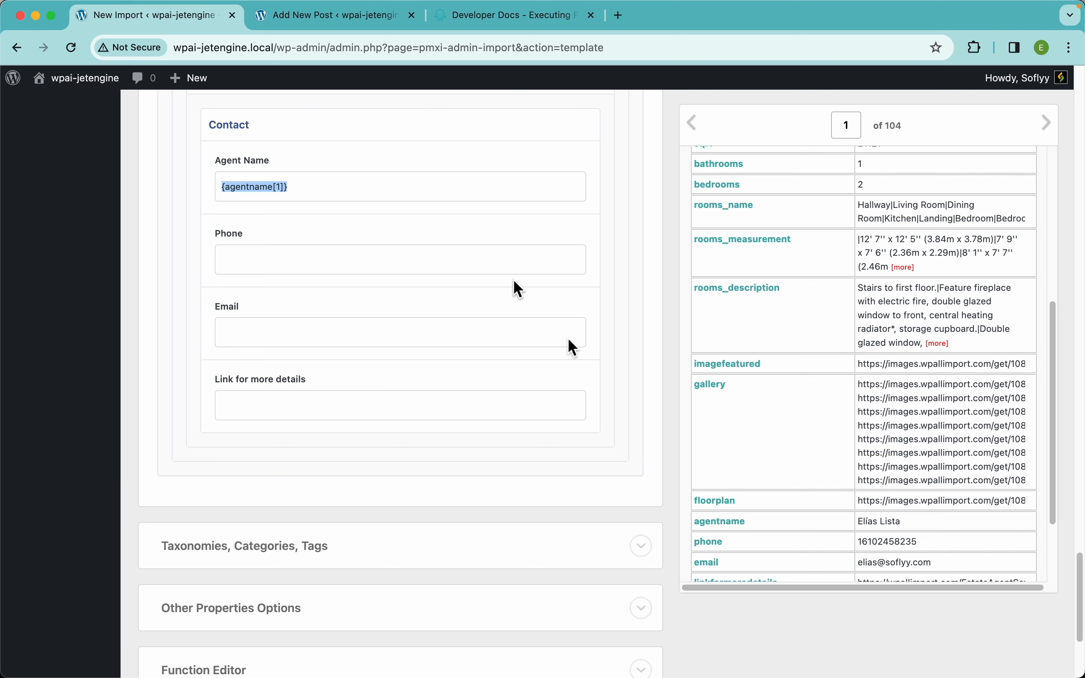
pyautogui.moveTo(715, 541); pyautogui.dragTo(396, 275)
pyautogui.moveTo(719, 565); pyautogui.dragTo(386, 319)
pyautogui.scroll(-3, 828, 490)
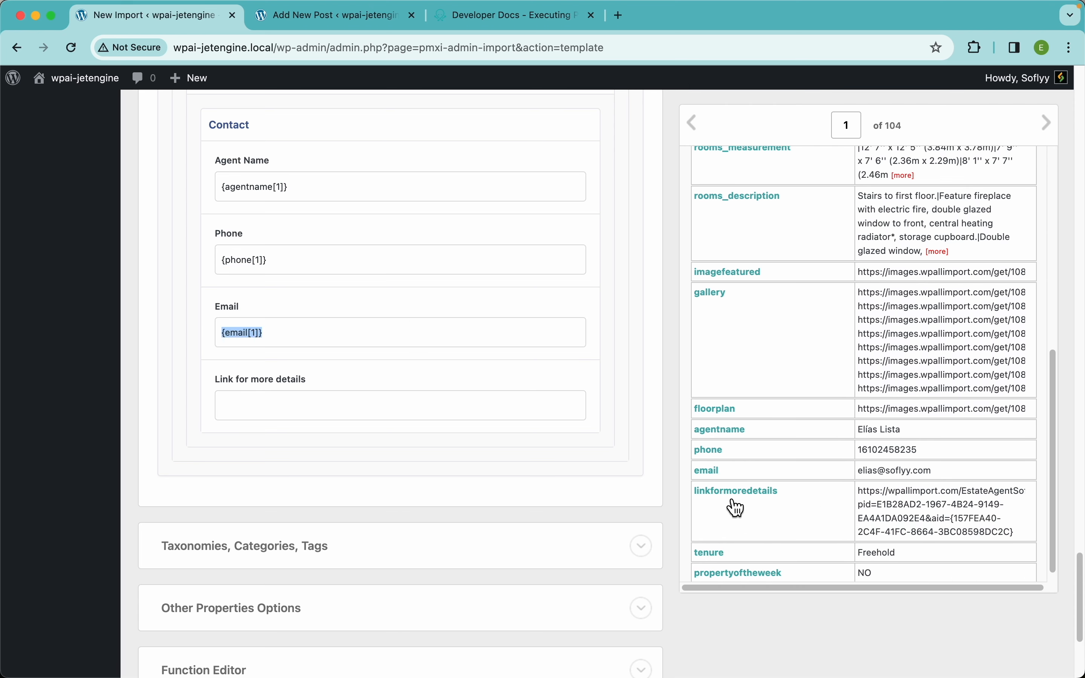
pyautogui.moveTo(734, 506); pyautogui.dragTo(441, 412)
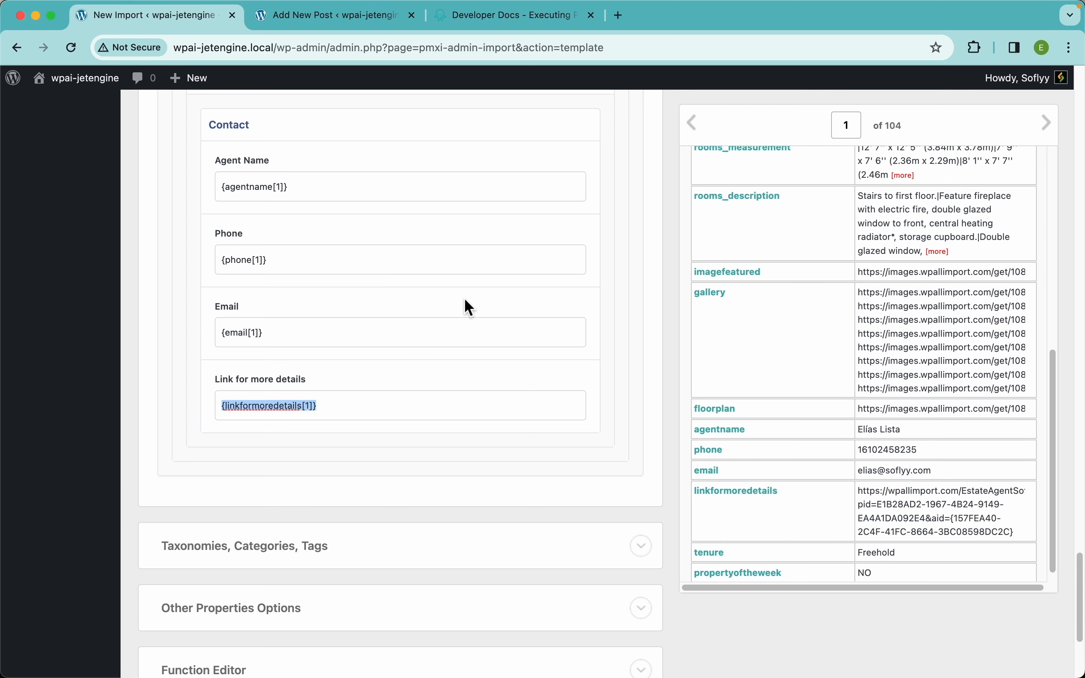
pyautogui.scroll(20, 464, 299)
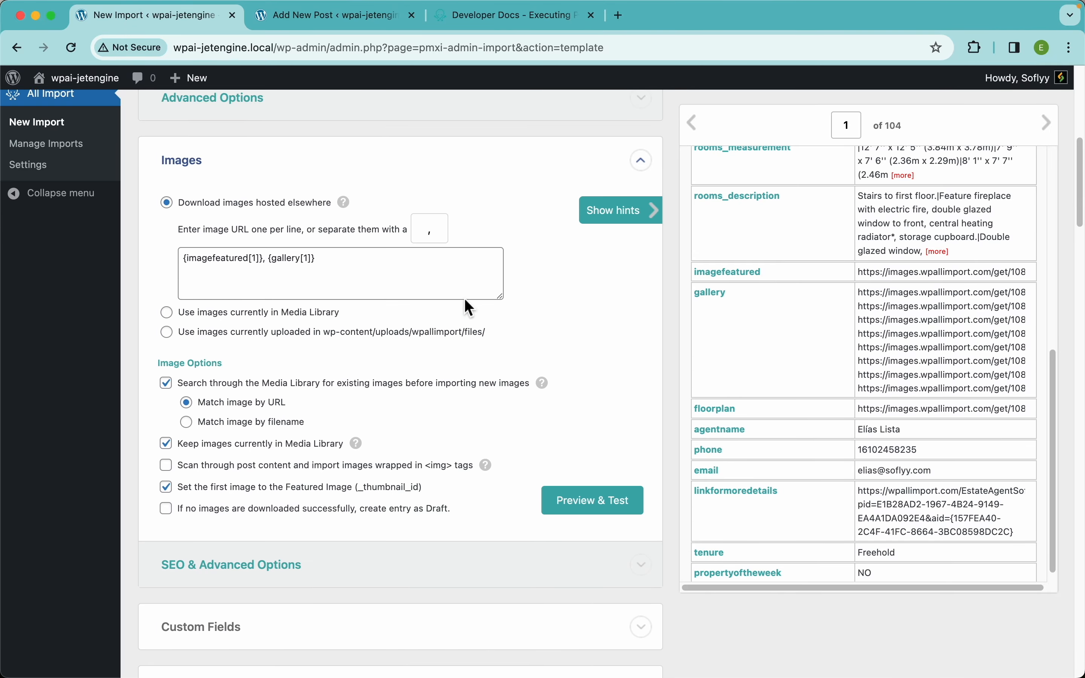
pyautogui.scroll(-10, 464, 299)
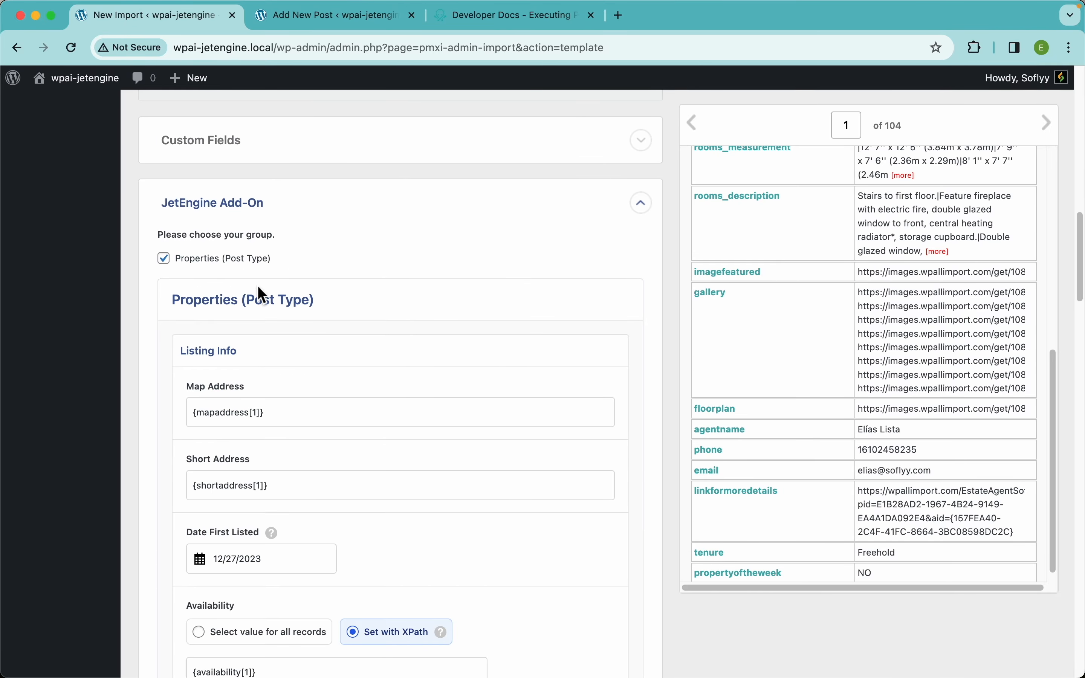
pyautogui.scroll(-20, 364, 408)
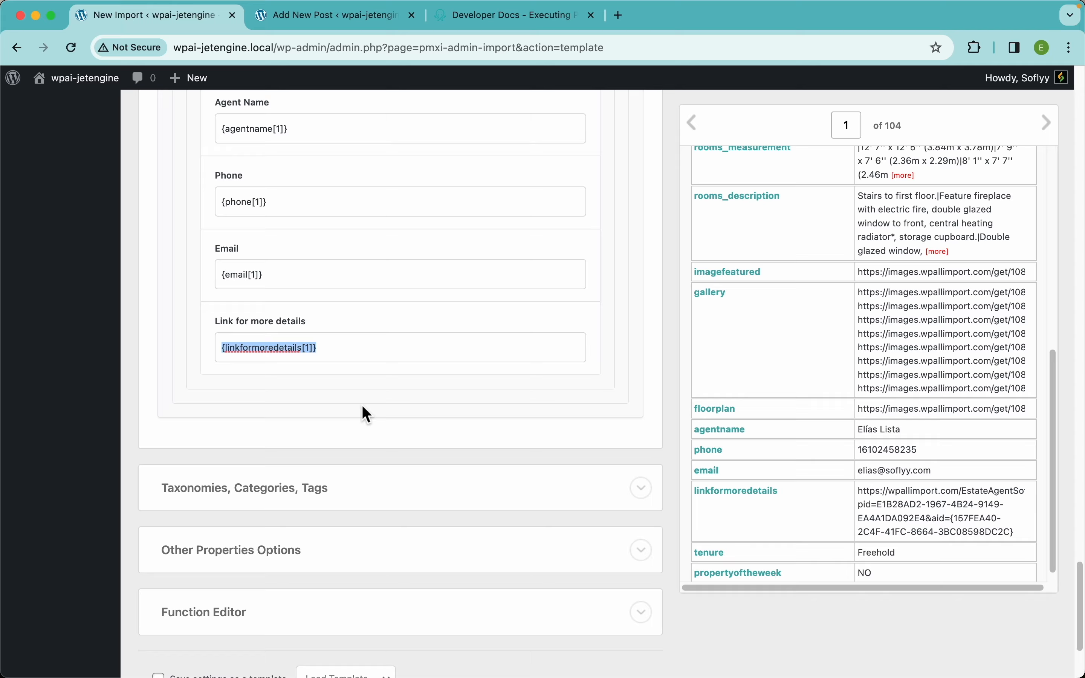
# Enable the Tenure and Property of the Week taxonomies, mapped to {tenure[1]} and {propertyoftheweek[1]}
pyautogui.click(298, 341)
pyautogui.scroll(-2, 408, 372)
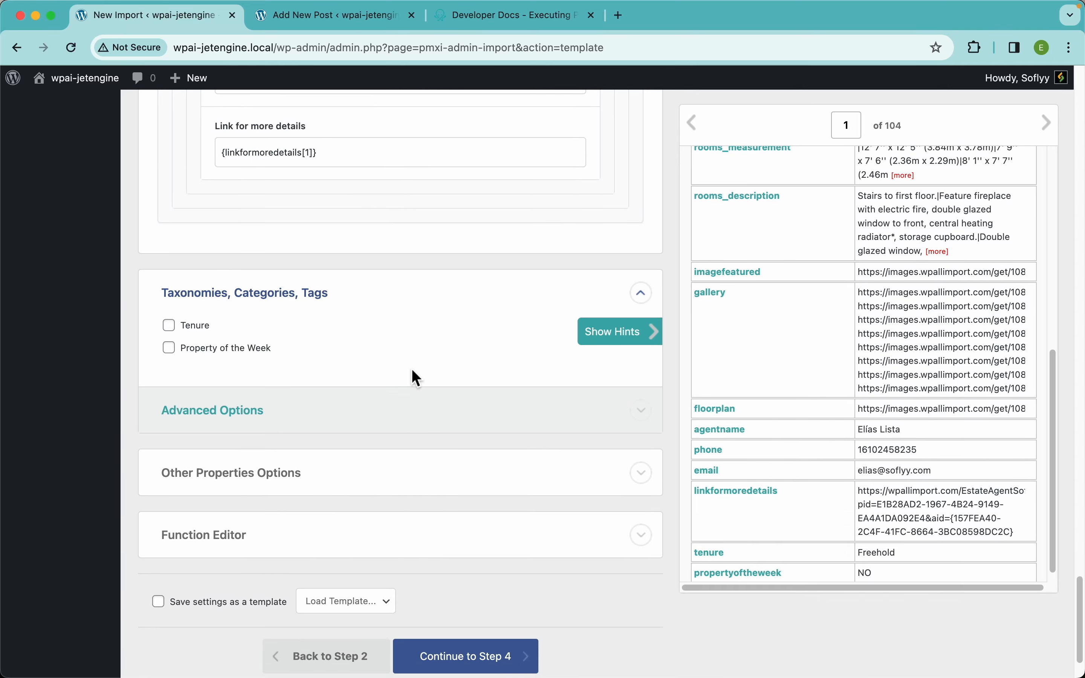
pyautogui.click(194, 314)
pyautogui.scroll(-1, 828, 425)
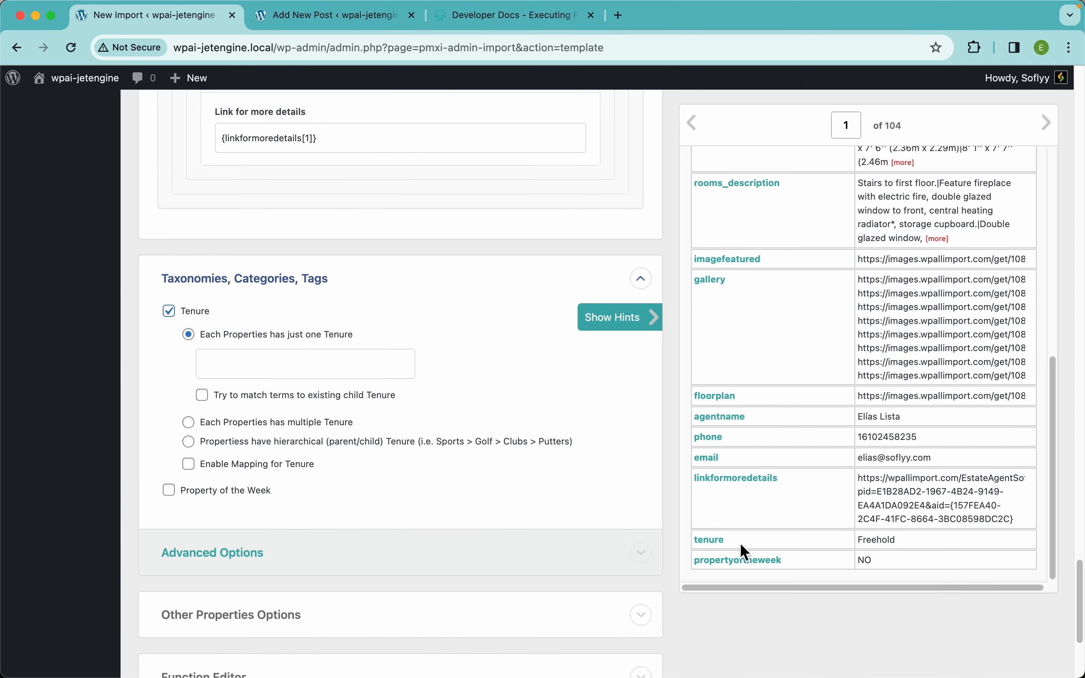
pyautogui.moveTo(715, 543); pyautogui.dragTo(350, 365)
pyautogui.scroll(-2, 341, 464)
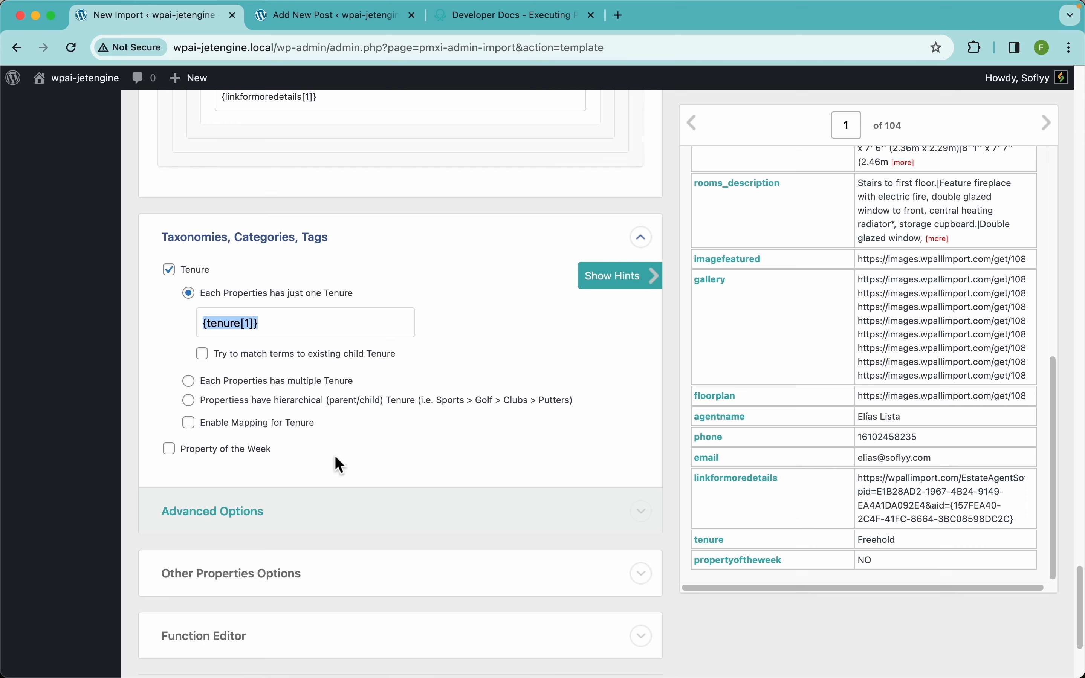
pyautogui.click(223, 451)
pyautogui.scroll(-5, 363, 450)
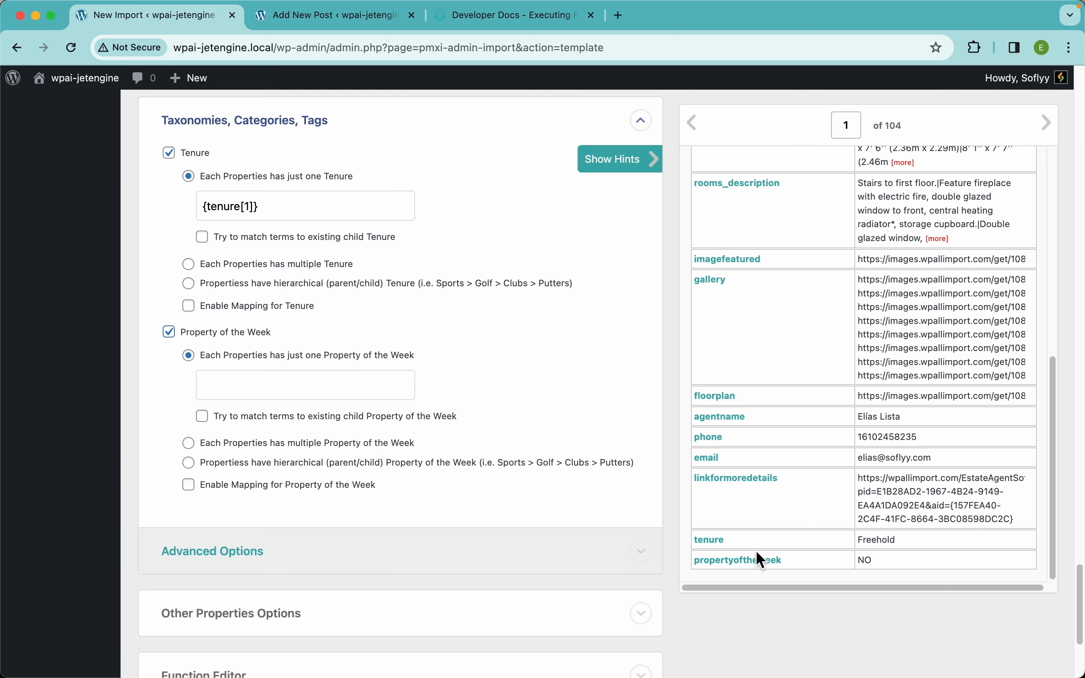
pyautogui.moveTo(737, 576); pyautogui.dragTo(363, 387)
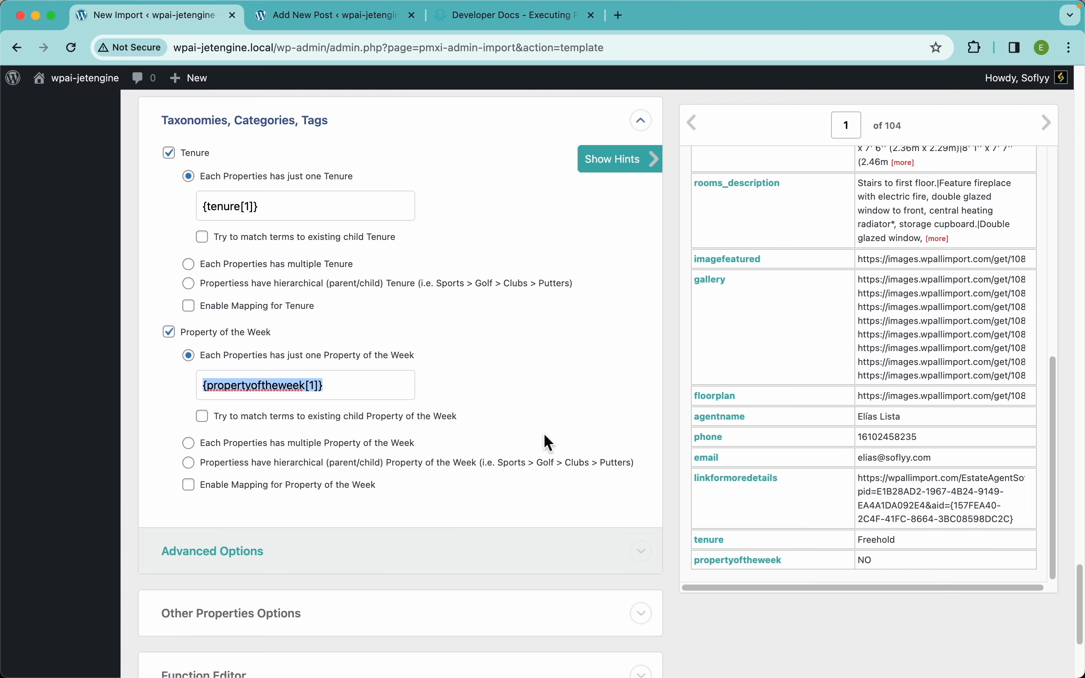
# Continue to Step 4, the import settings
pyautogui.scroll(-8, 545, 443)
pyautogui.scroll(20, 550, 444)
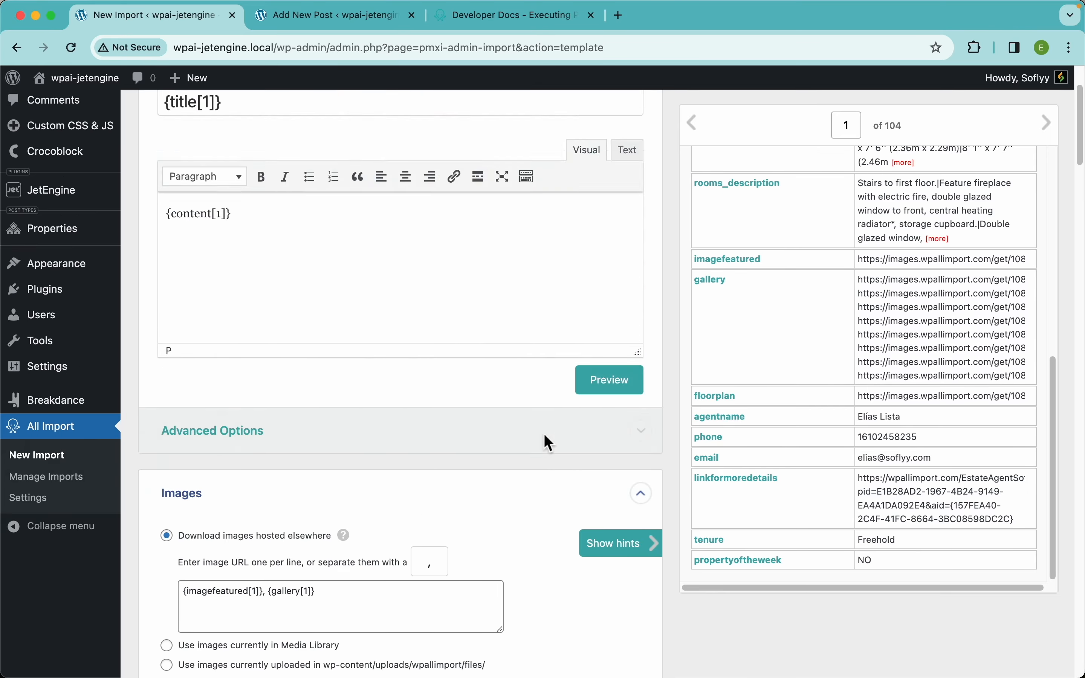
pyautogui.scroll(-20, 407, 516)
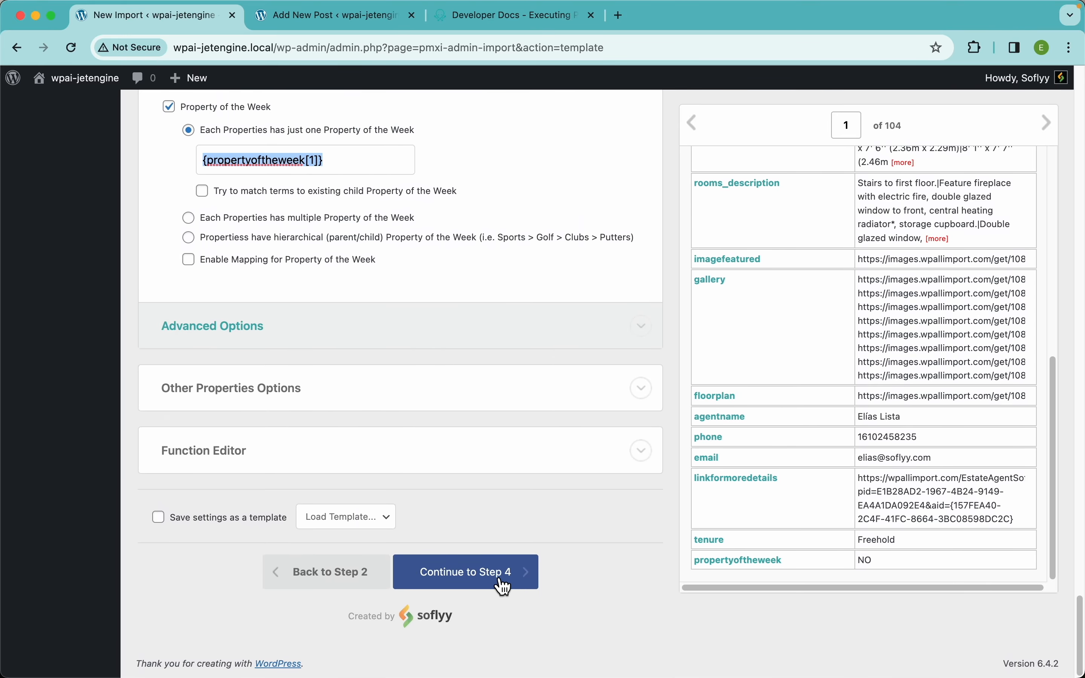
pyautogui.click(502, 581)
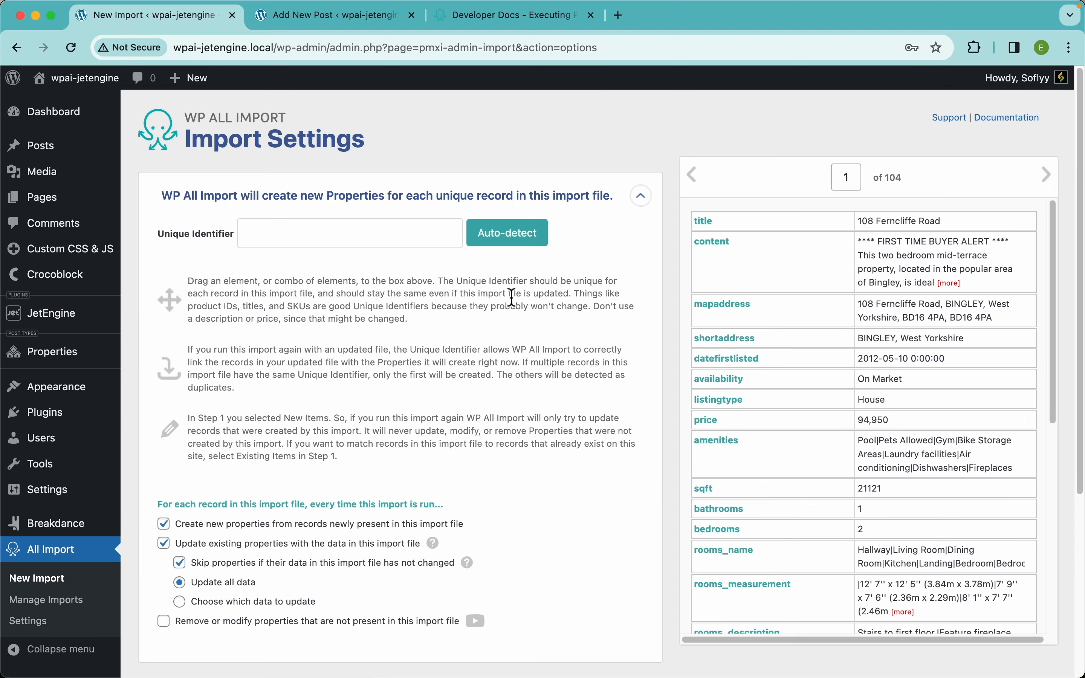
# Auto-detect the title column as the unique identifier and opt to choose which data updates
pyautogui.click(533, 255)
pyautogui.scroll(-5, 368, 338)
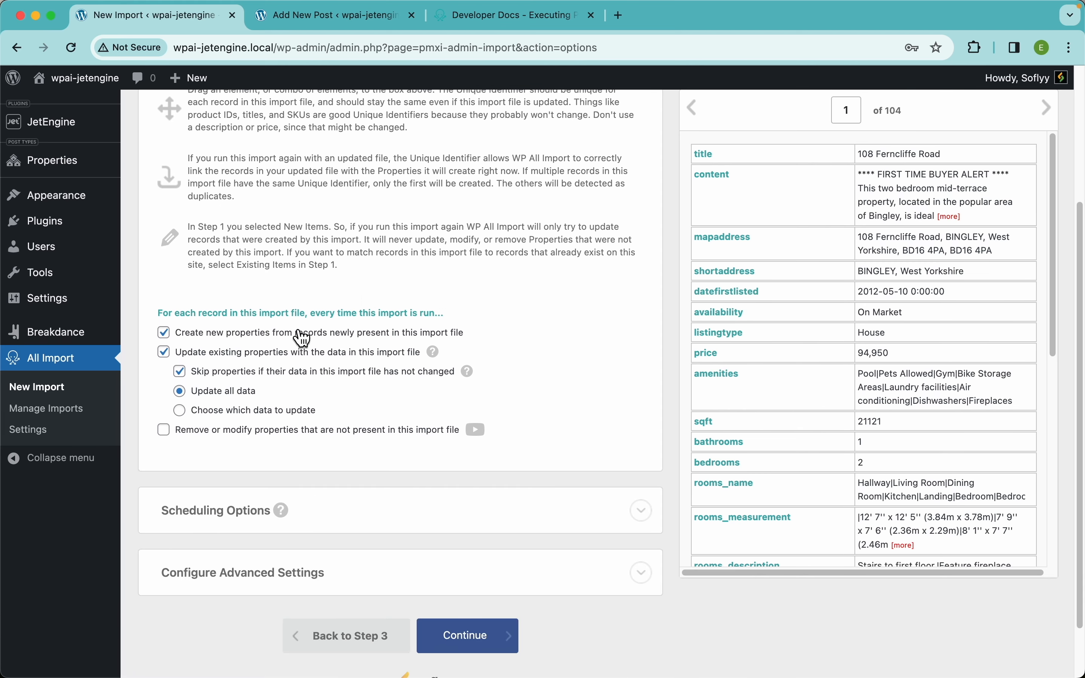
pyautogui.scroll(-2, 405, 395)
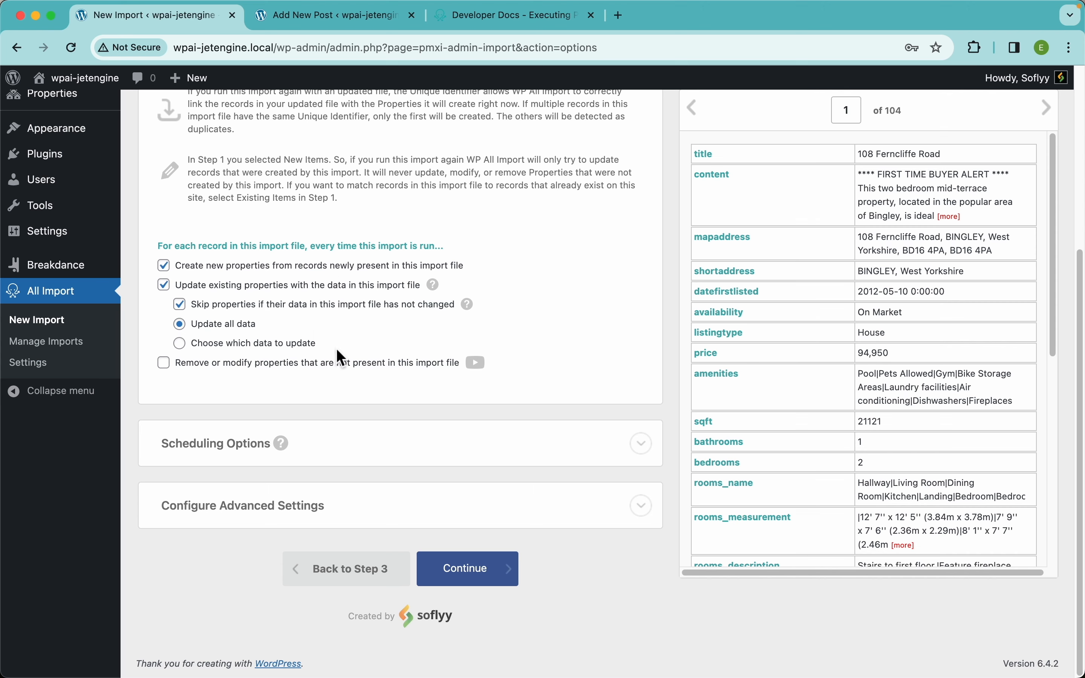
pyautogui.moveTo(433, 286)
# Choose 'Update all data' for re-runs and enable trashing properties not present in the import file
pyautogui.click(246, 347)
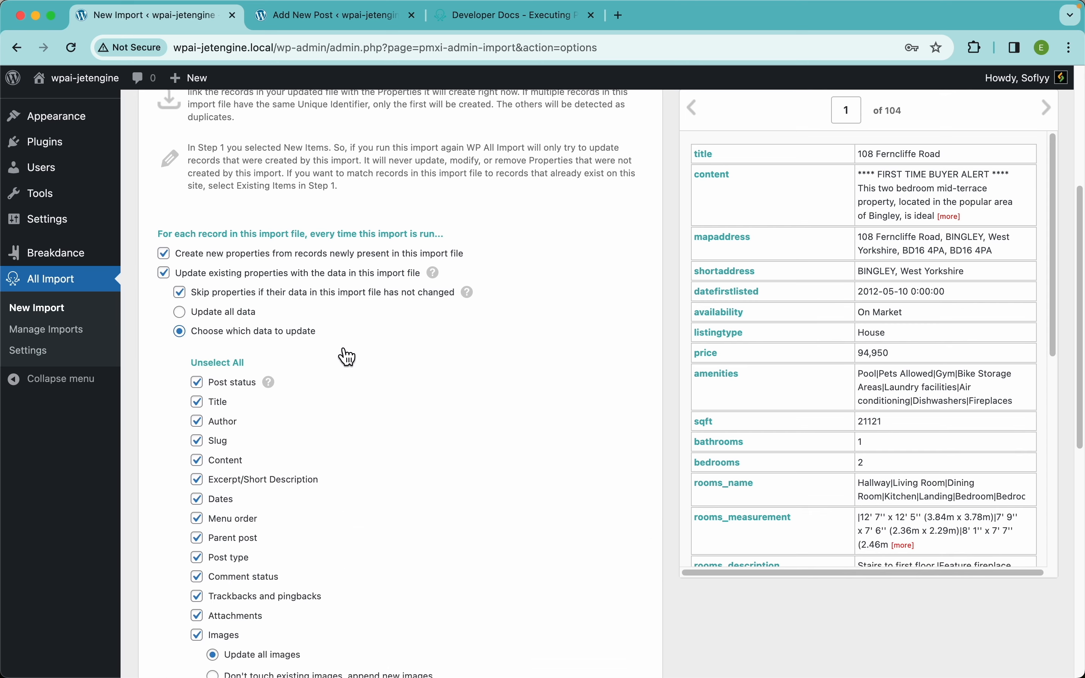
pyautogui.scroll(-10, 340, 345)
pyautogui.scroll(4, 340, 344)
pyautogui.scroll(4, 340, 344)
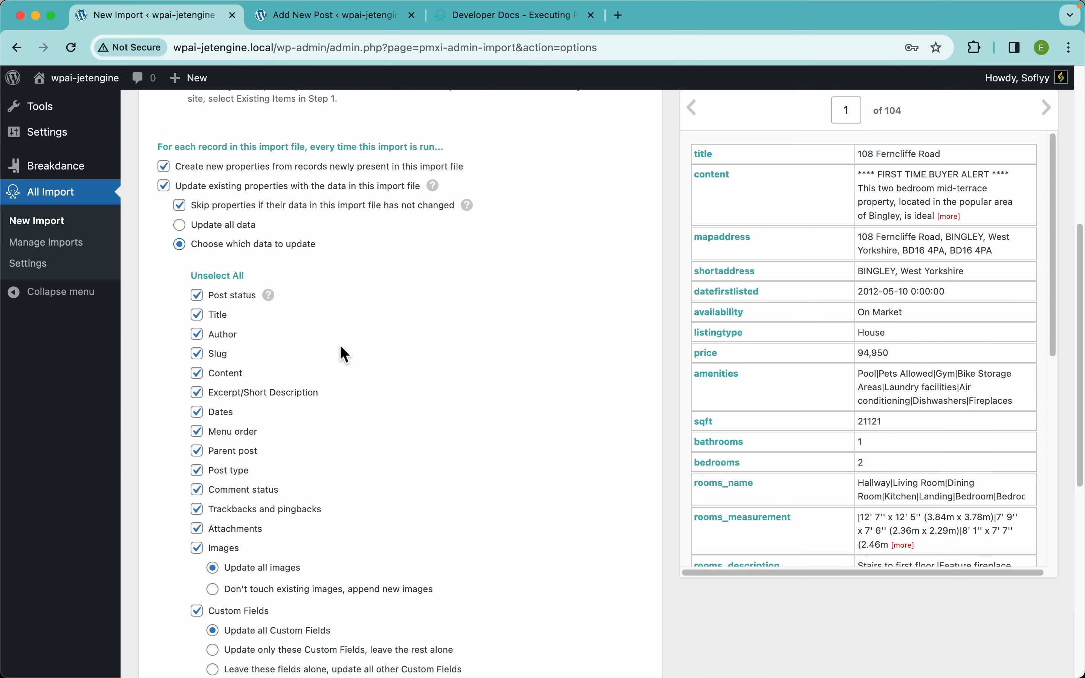
pyautogui.click(226, 226)
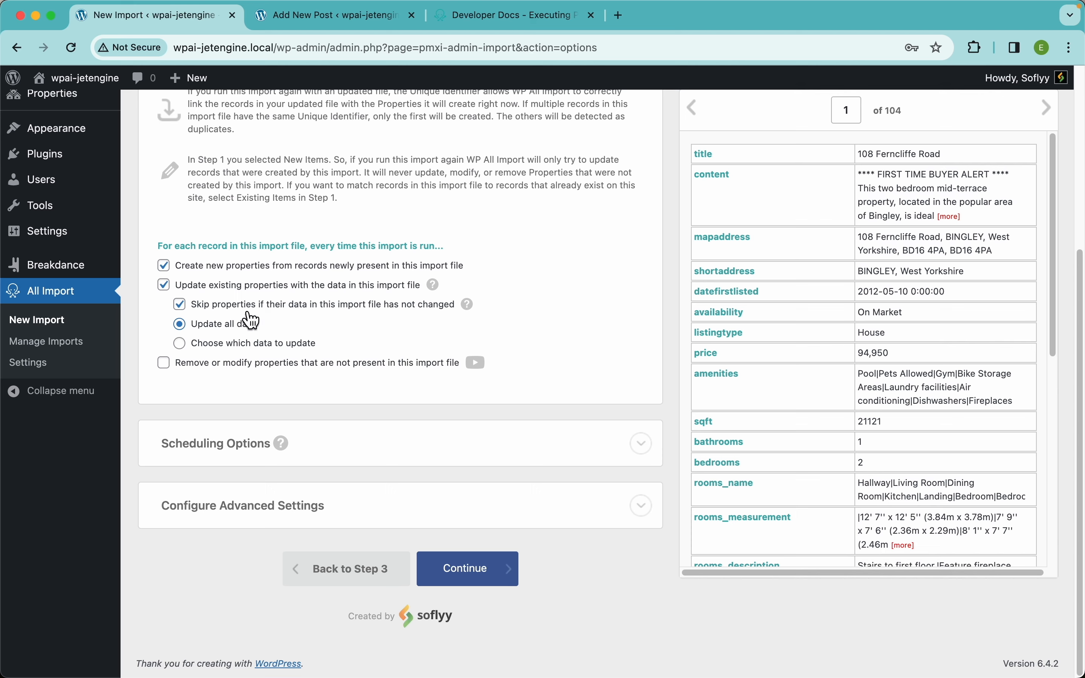
pyautogui.scroll(-5, 704, 350)
pyautogui.scroll(5, 703, 350)
pyautogui.click(265, 366)
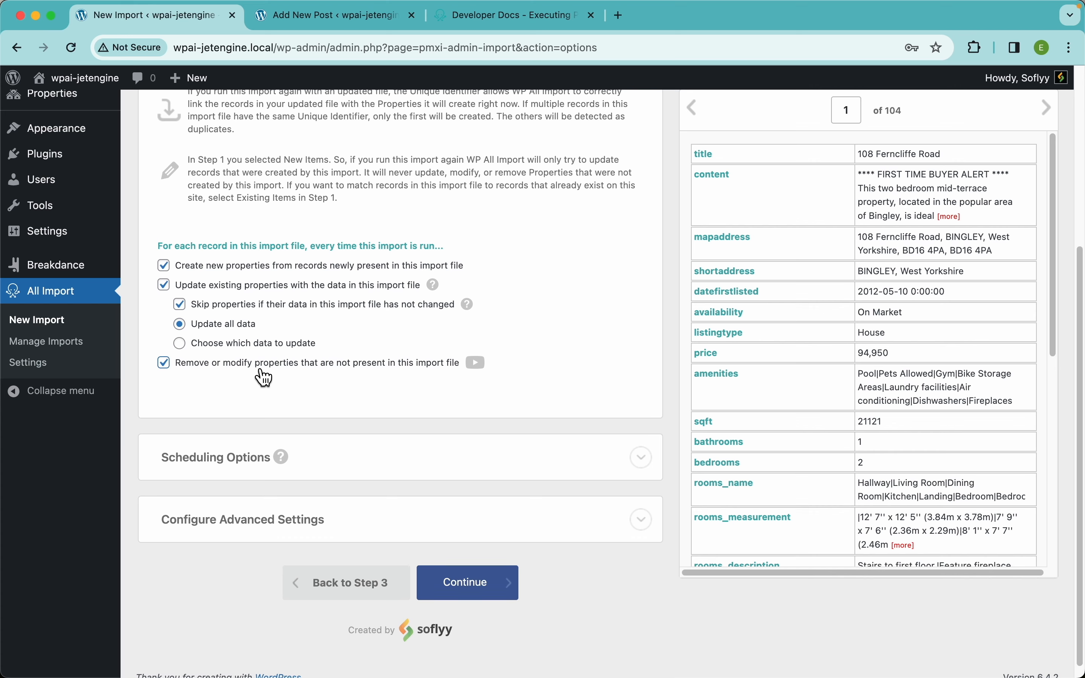
pyautogui.scroll(-3, 403, 383)
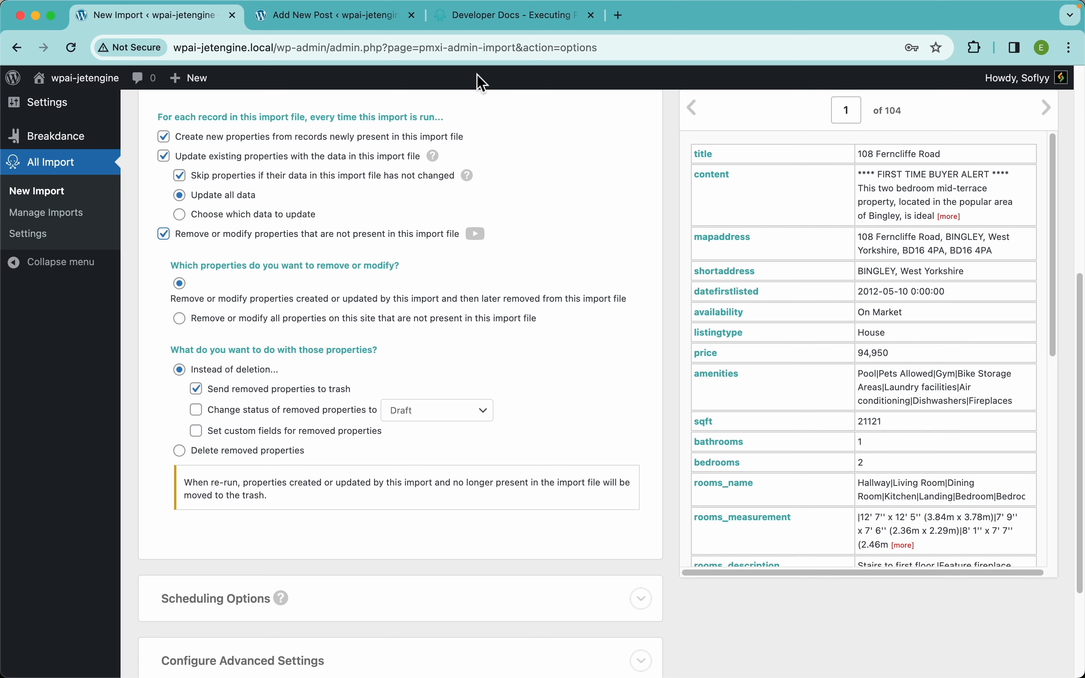
# In the Developer Docs, open the Delete Records article 'Remove Posts Missing From File'
pyautogui.click(501, 18)
pyautogui.scroll(-1, 253, 330)
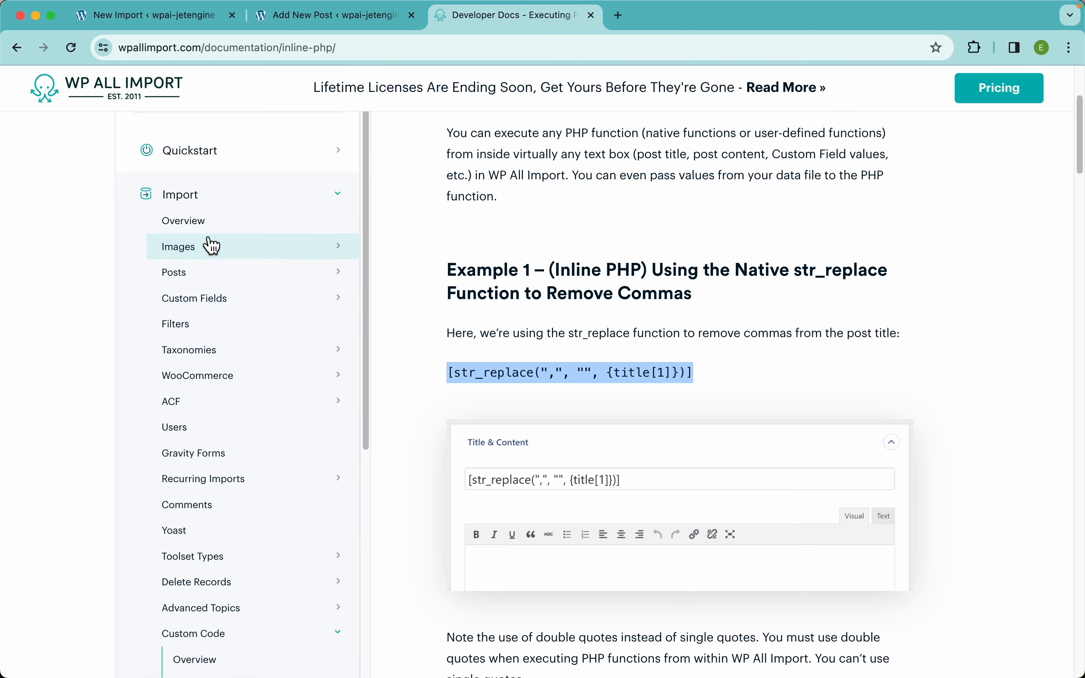
pyautogui.scroll(-3, 219, 366)
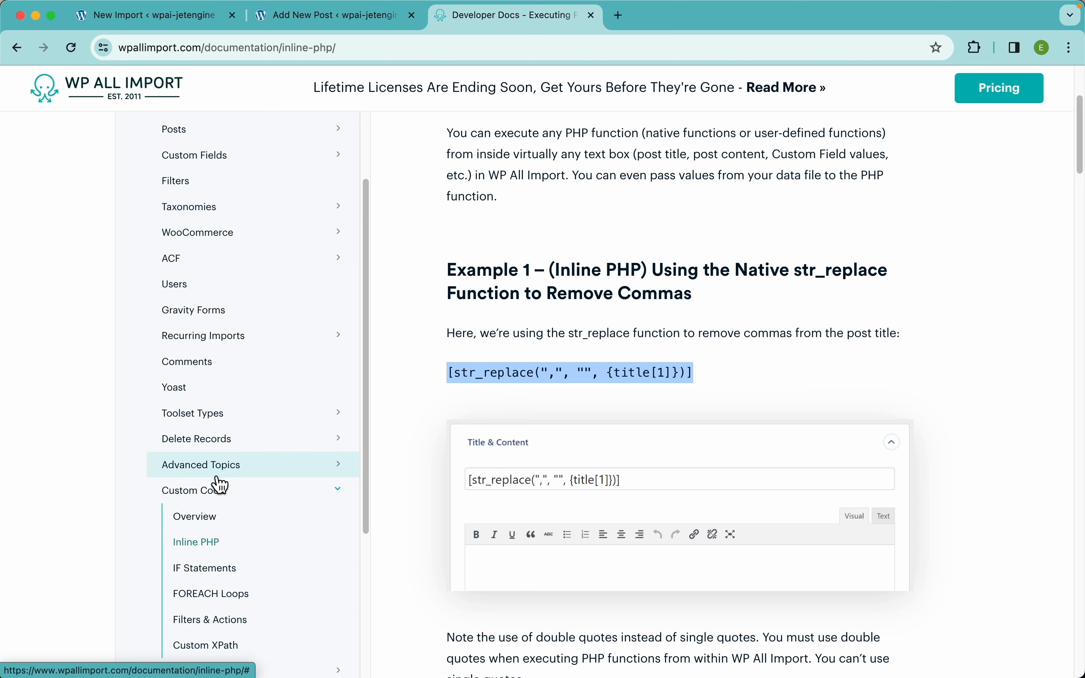
pyautogui.scroll(-5, 220, 484)
pyautogui.scroll(3, 213, 346)
pyautogui.click(226, 345)
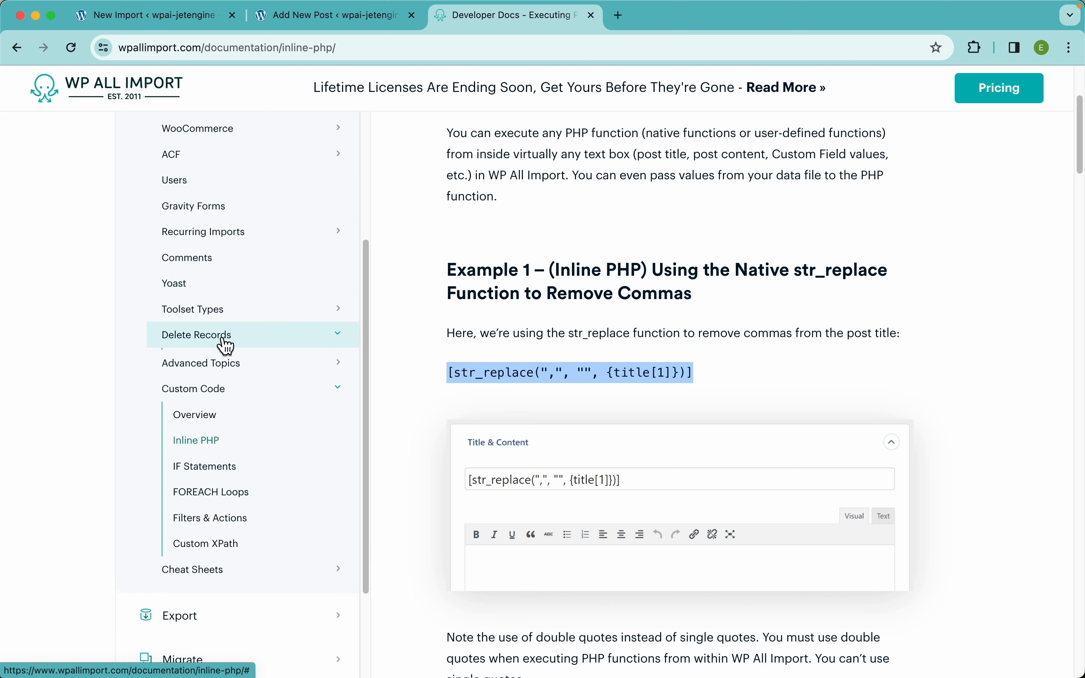
pyautogui.click(292, 389)
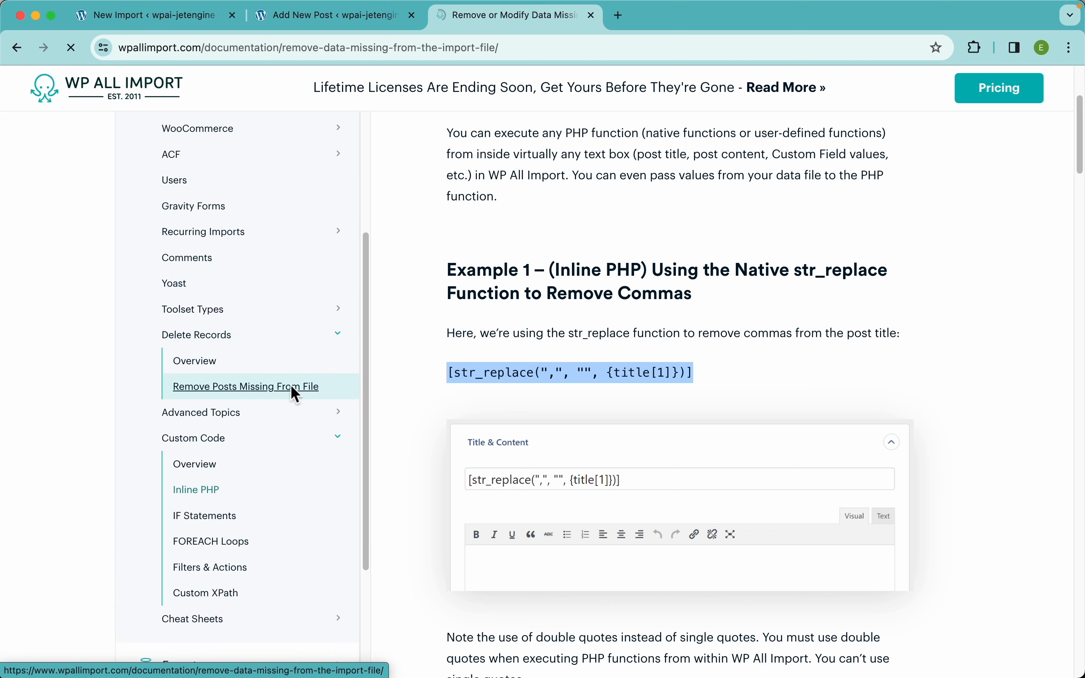
pyautogui.scroll(-3, 766, 362)
pyautogui.scroll(2, 766, 362)
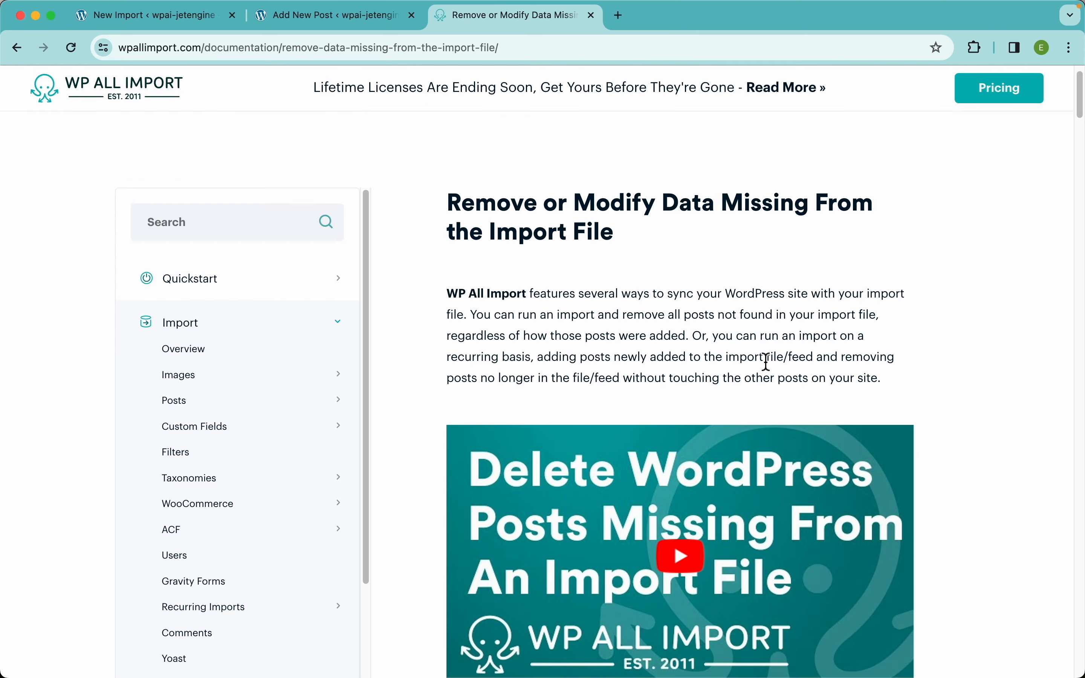
# Uncheck removal of missing properties and run the import of all 104 records from Property_Listings_Import.csv
pyautogui.click(188, 17)
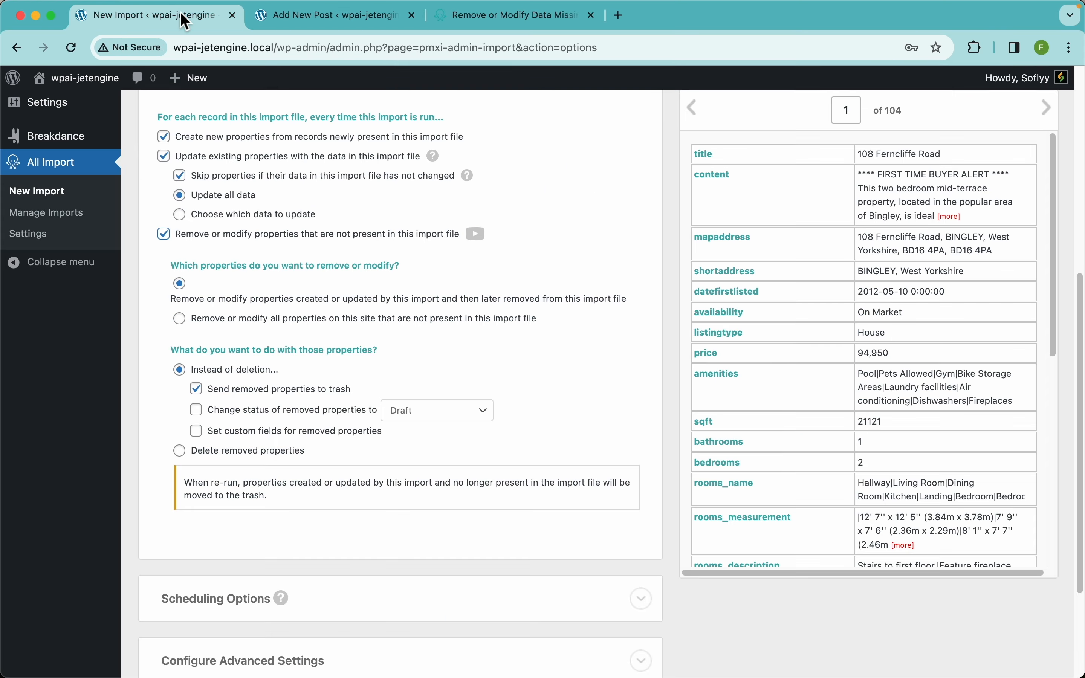
pyautogui.click(189, 242)
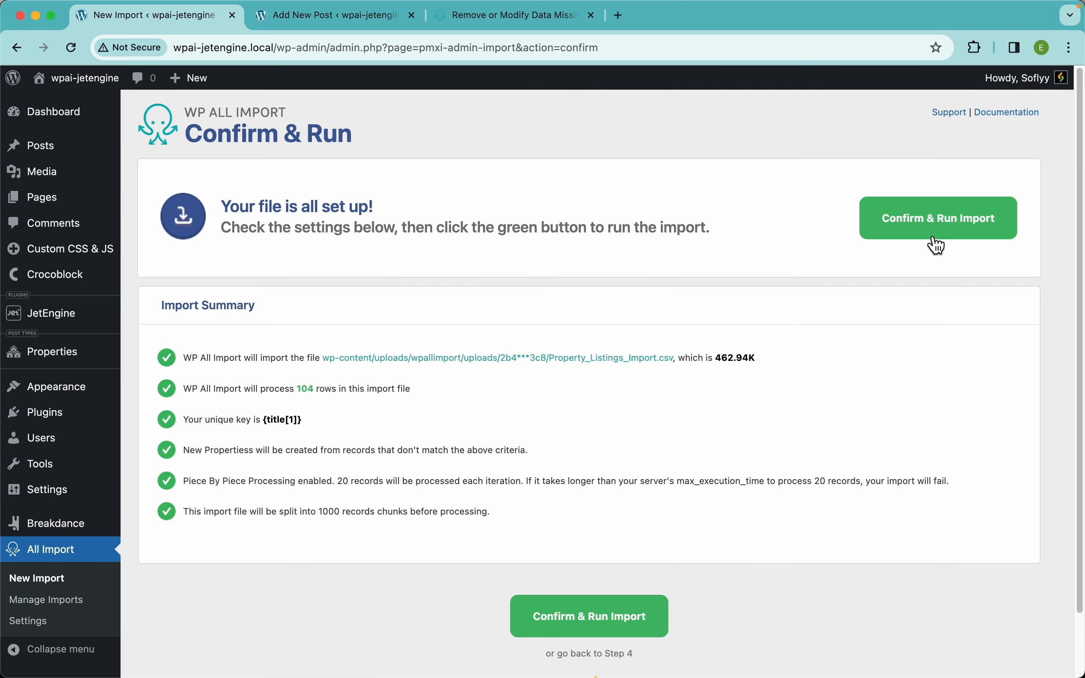
pyautogui.click(938, 235)
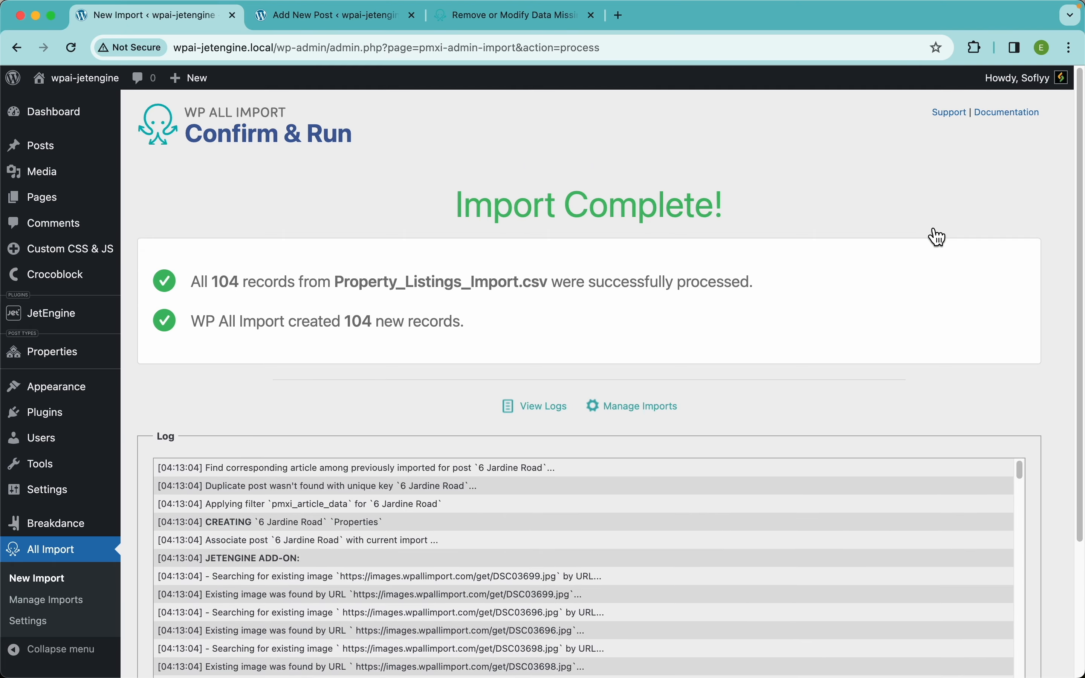
pyautogui.click(66, 366)
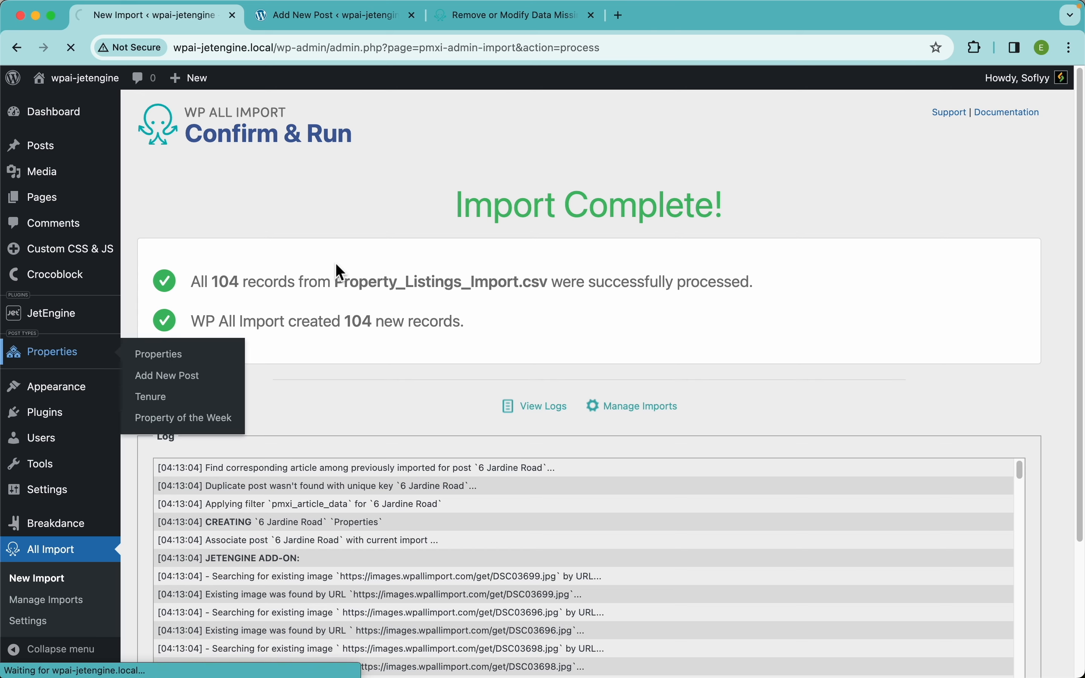
pyautogui.scroll(-3, 495, 516)
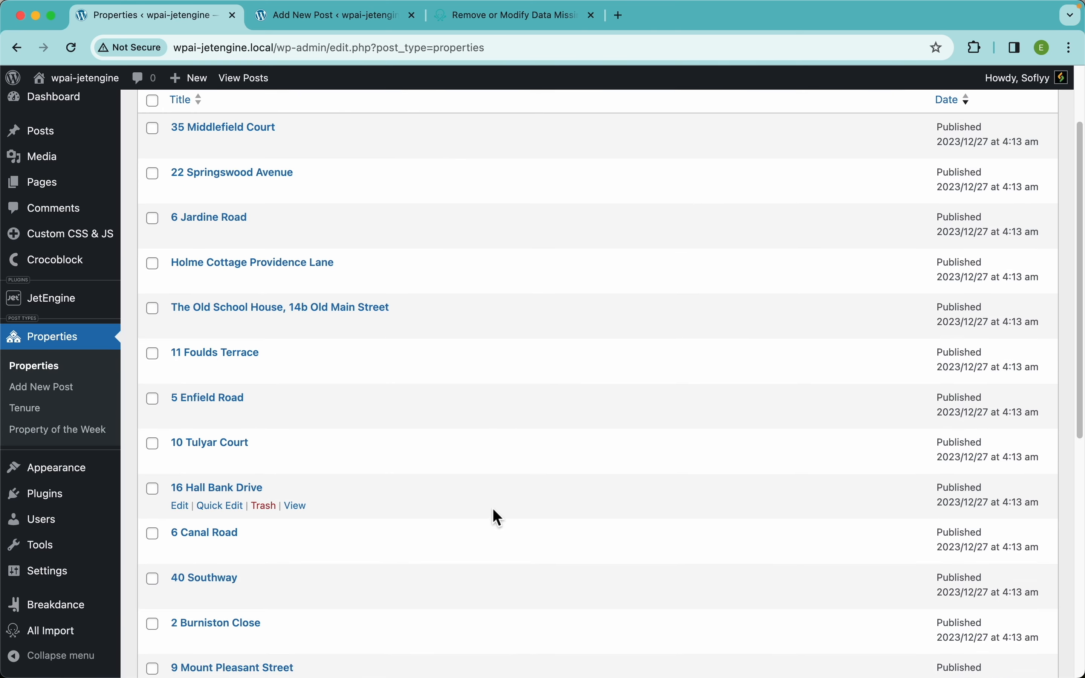
pyautogui.scroll(-5, 495, 515)
pyautogui.scroll(10, 424, 342)
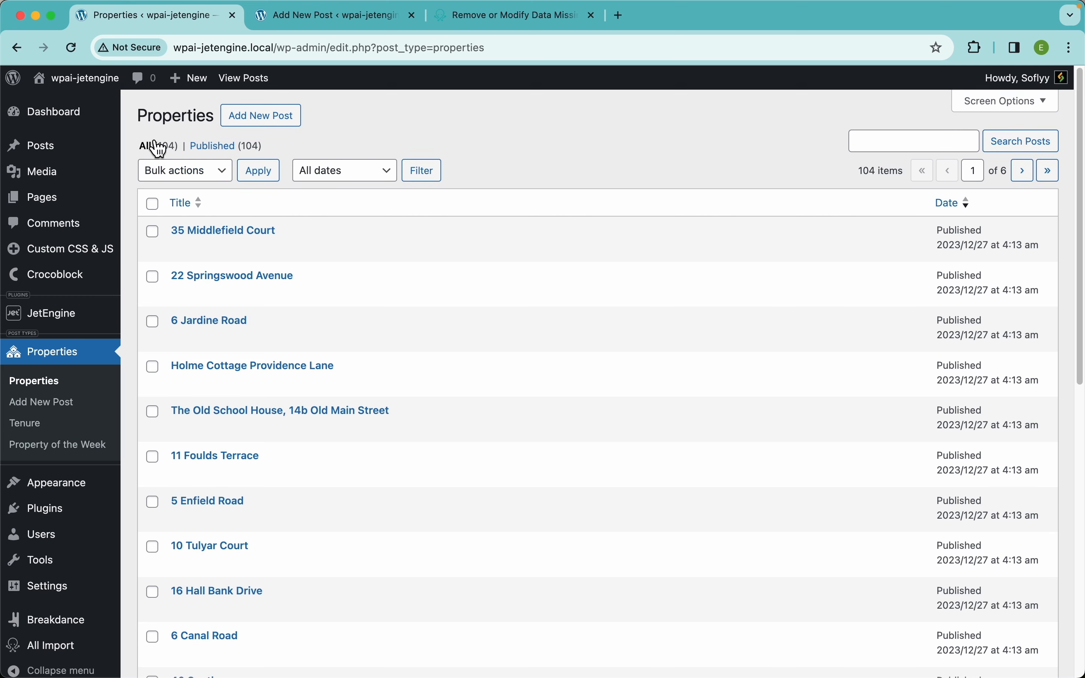
pyautogui.moveTo(107, 89)
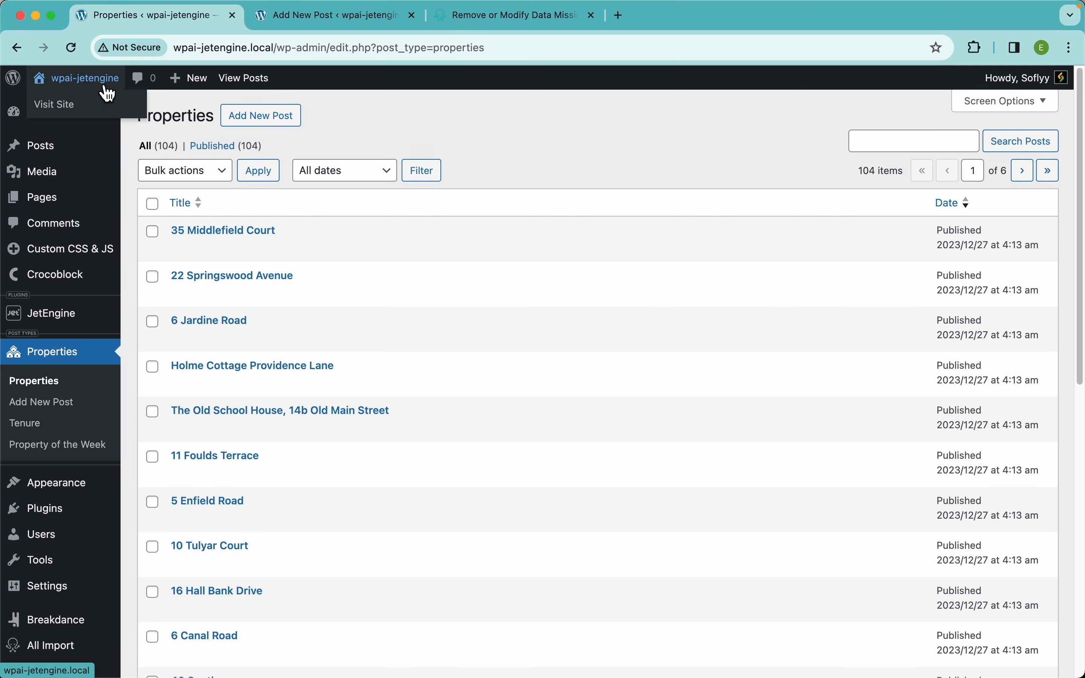
pyautogui.click(91, 82)
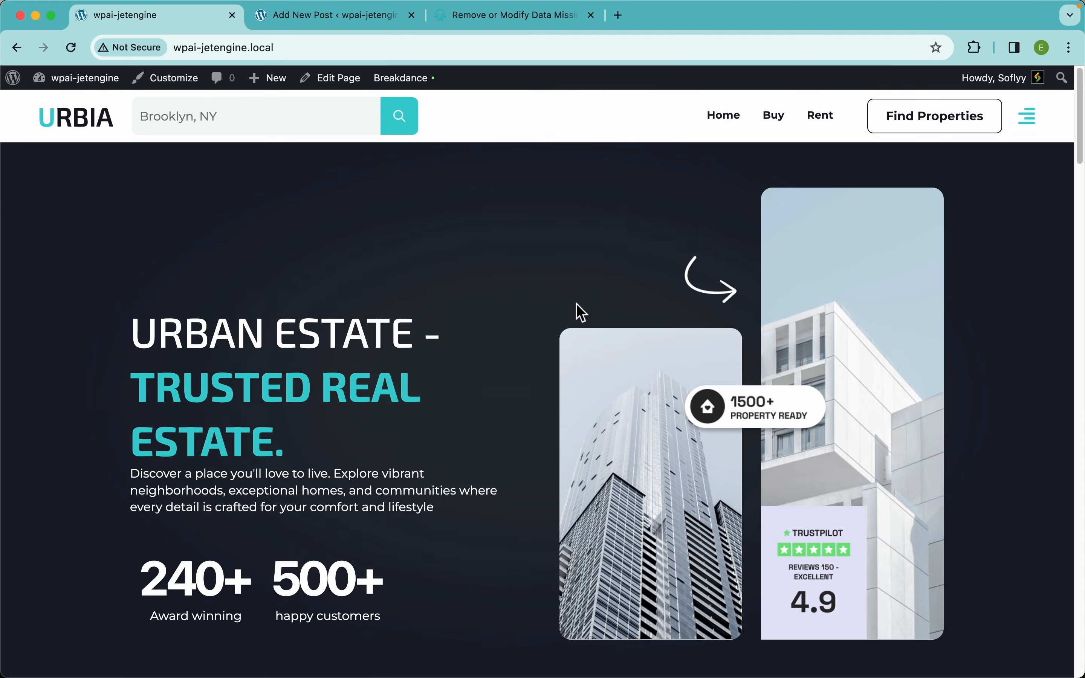
pyautogui.scroll(-5, 578, 310)
pyautogui.scroll(-10, 576, 304)
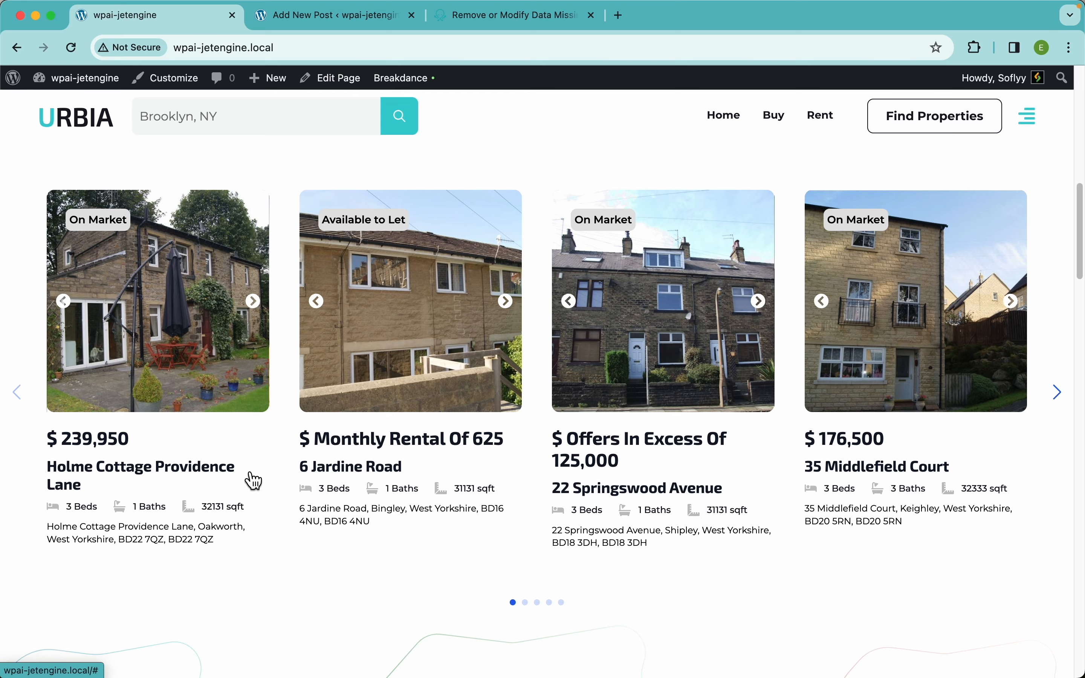
pyautogui.scroll(-1, 252, 476)
pyautogui.scroll(1, 251, 474)
pyautogui.moveTo(296, 486); pyautogui.dragTo(330, 464)
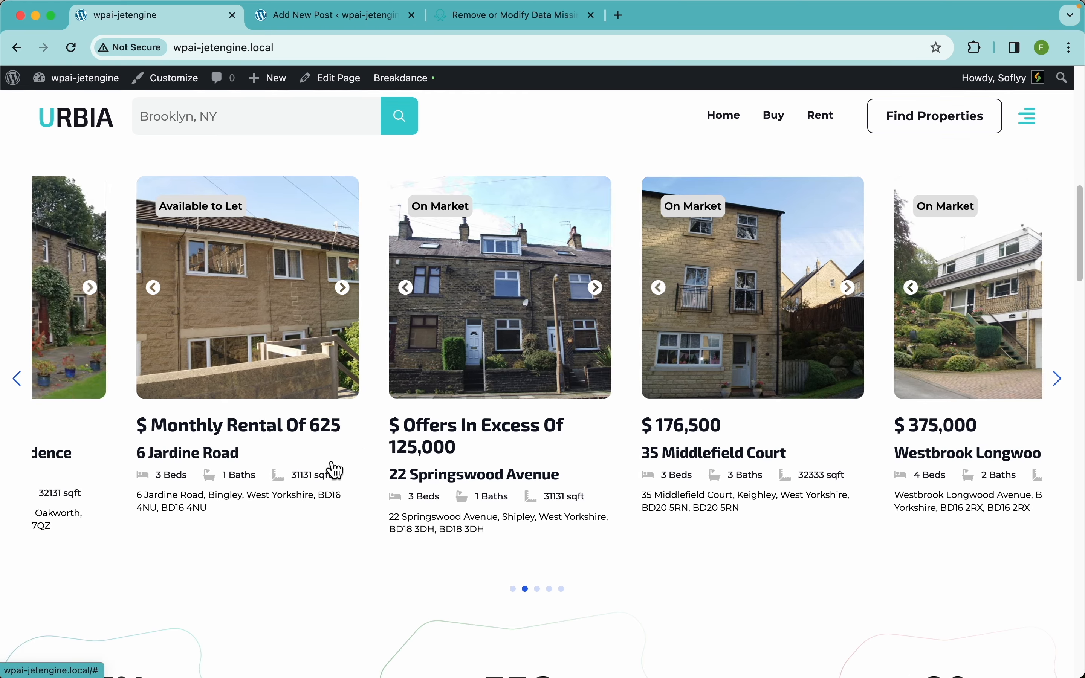
pyautogui.click(160, 309)
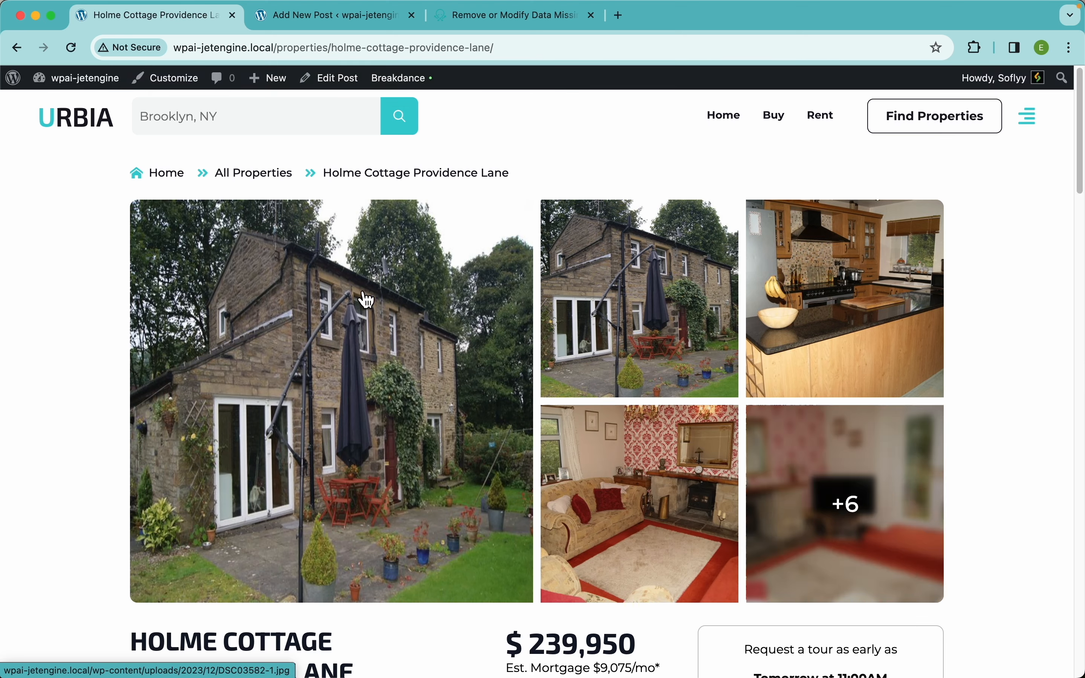
# Open the listing's +6 photo gallery, step through four photos, then close it
pyautogui.click(890, 455)
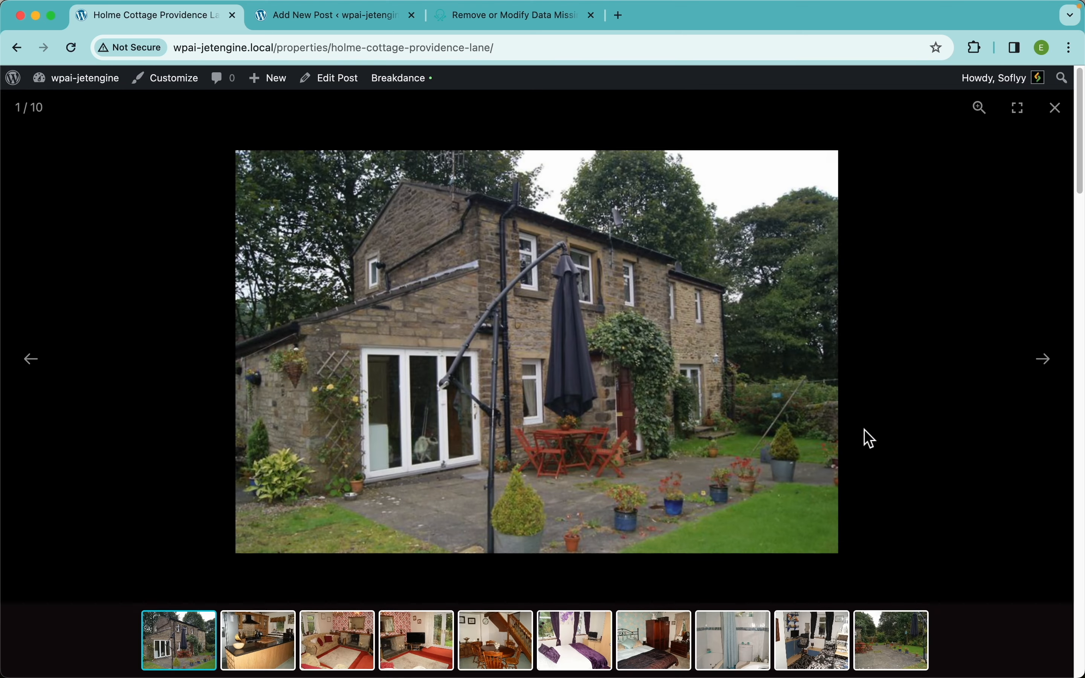
pyautogui.click(1046, 369)
pyautogui.click(1047, 369)
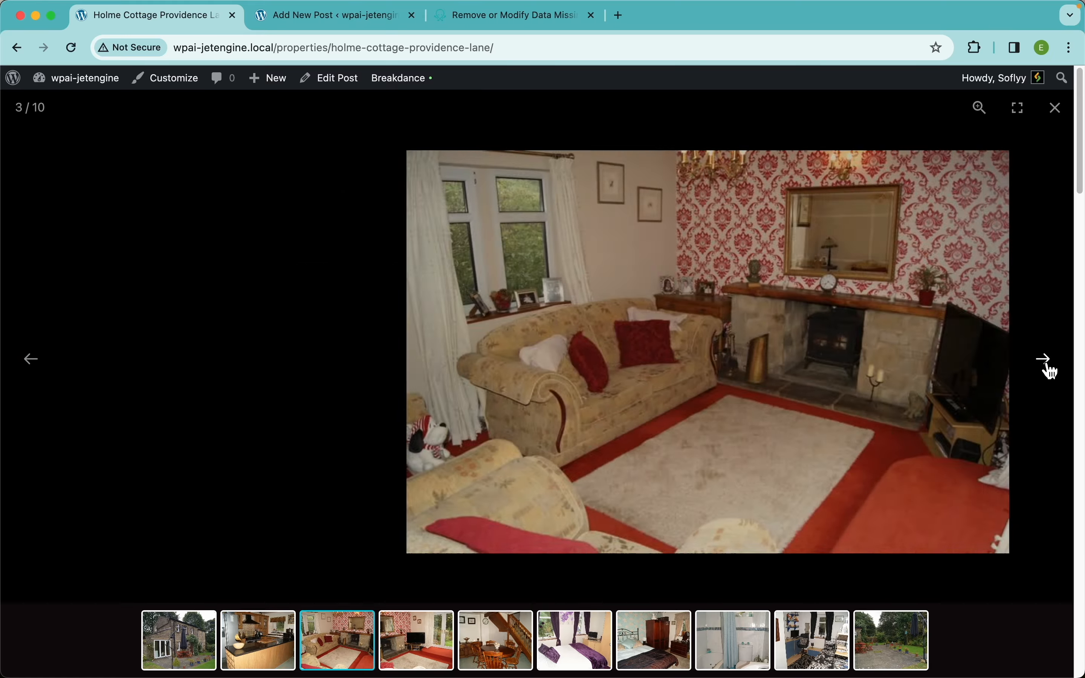
pyautogui.click(1049, 370)
pyautogui.click(1046, 368)
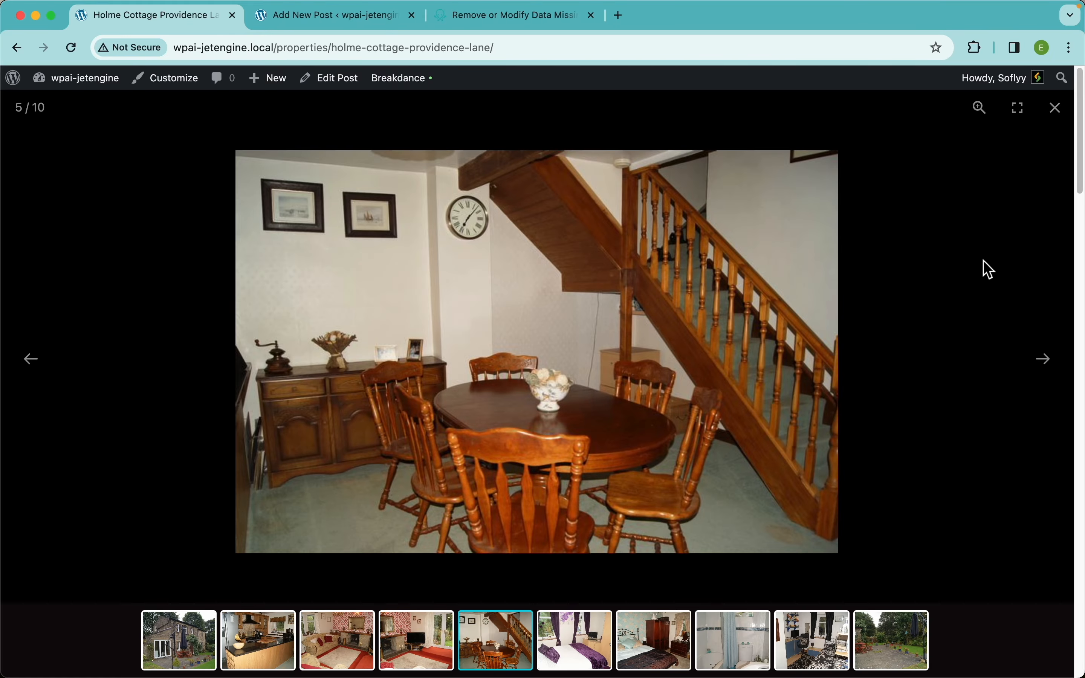
pyautogui.click(984, 266)
# Scroll down the listing to review its price, location, description, rooms and agent details
pyautogui.scroll(-10, 812, 480)
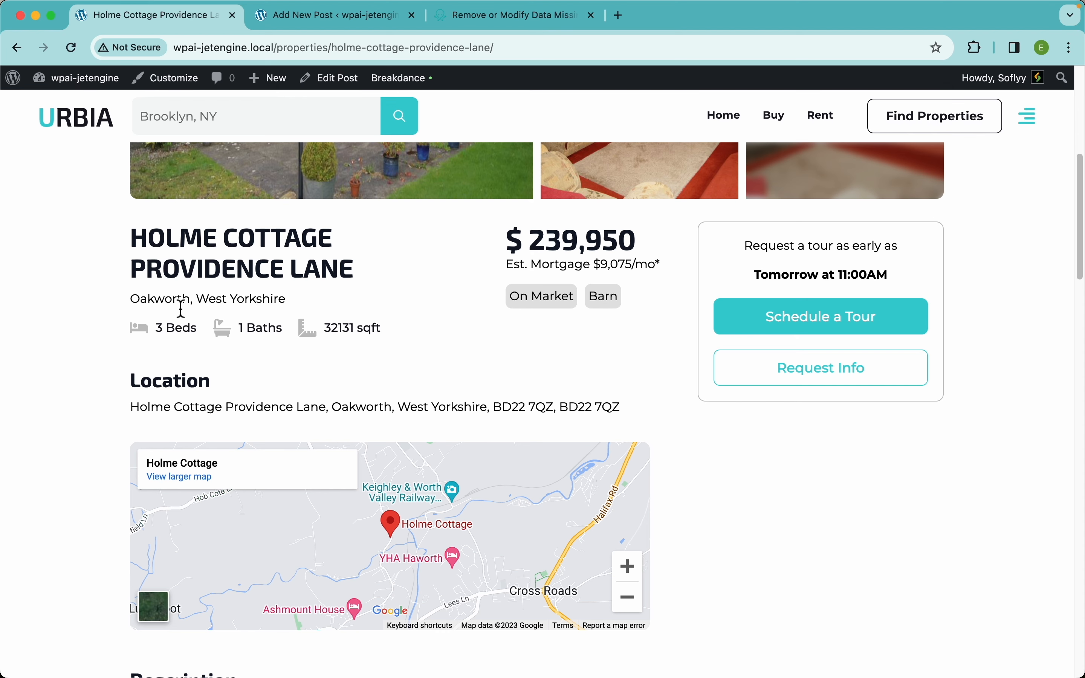
pyautogui.scroll(-3, 273, 323)
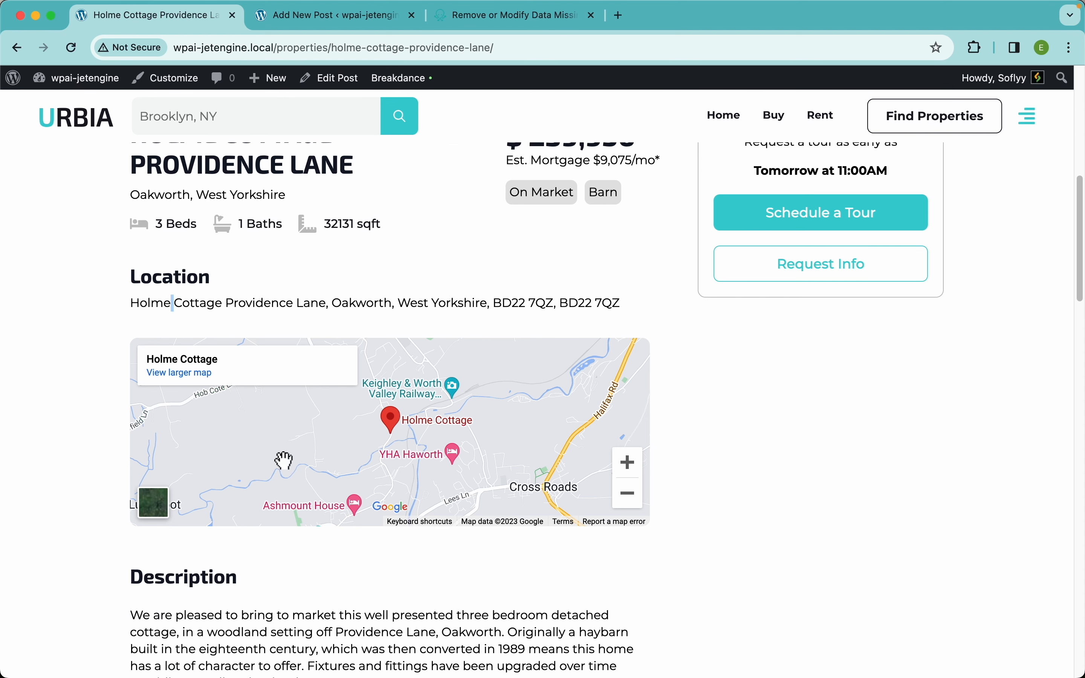
pyautogui.scroll(-7, 395, 278)
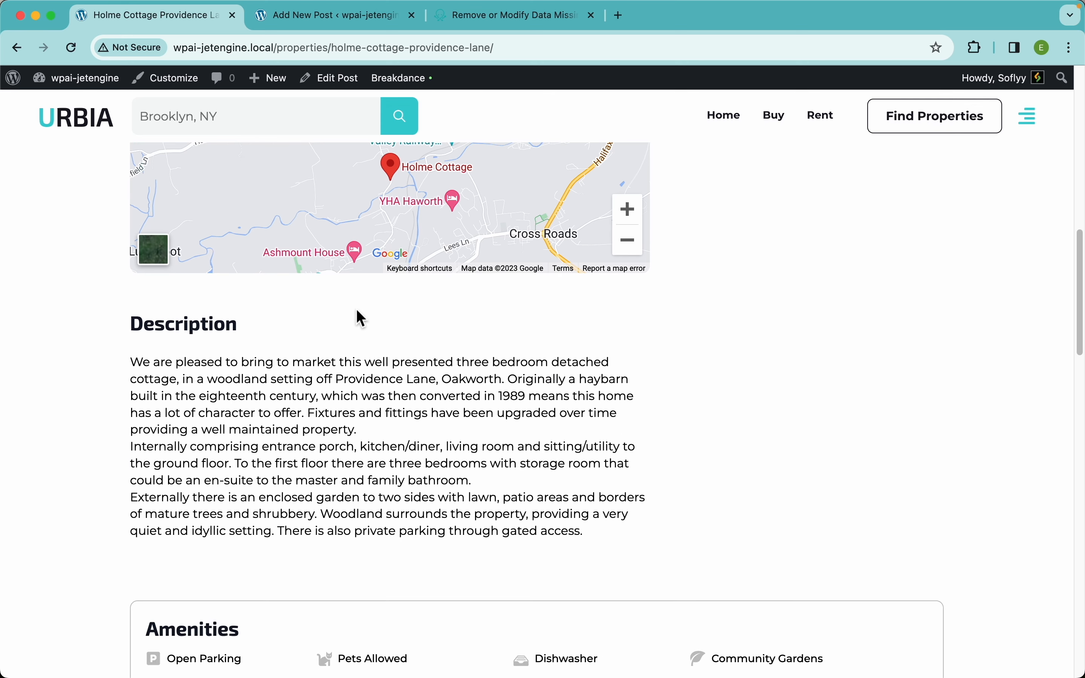
pyautogui.scroll(-8, 342, 468)
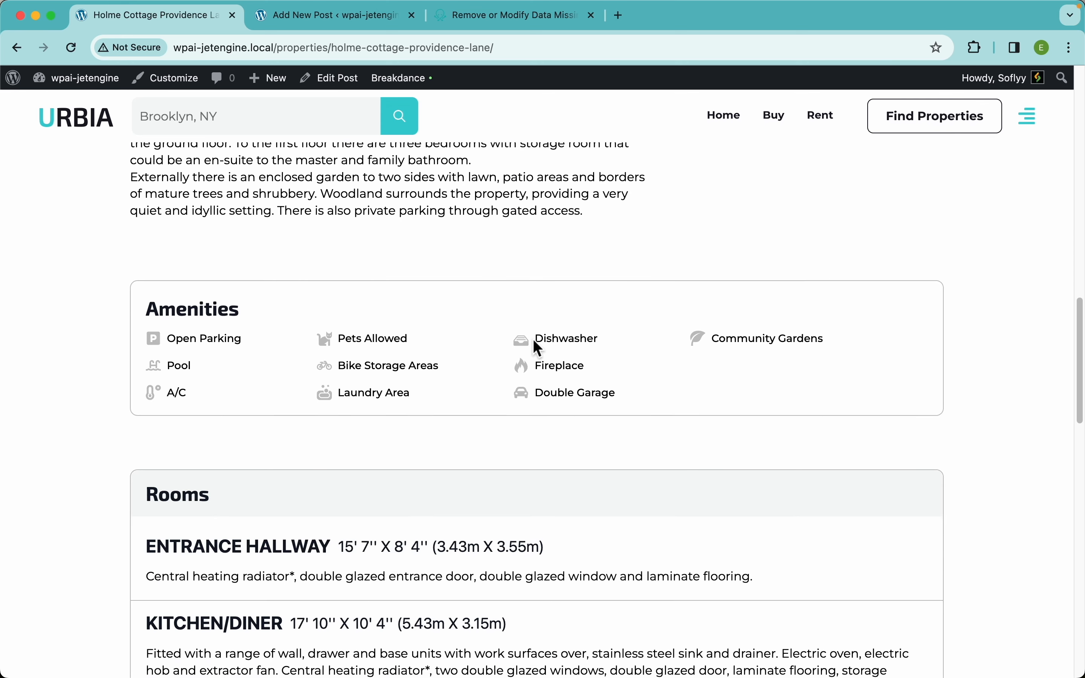
pyautogui.scroll(-20, 308, 396)
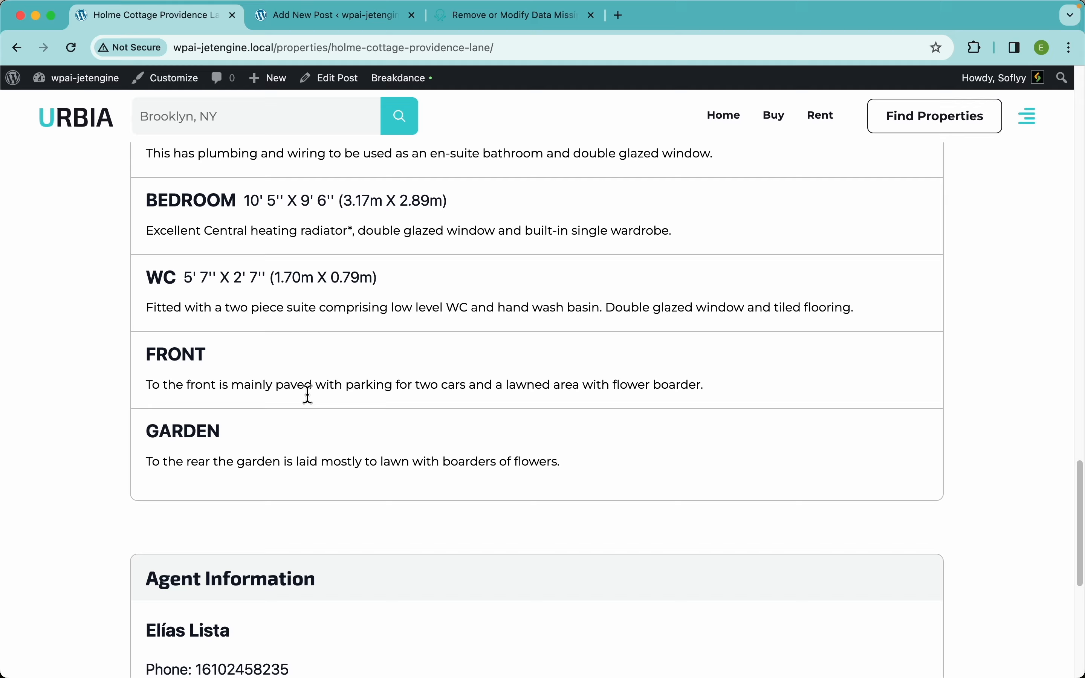
pyautogui.scroll(-7, 308, 395)
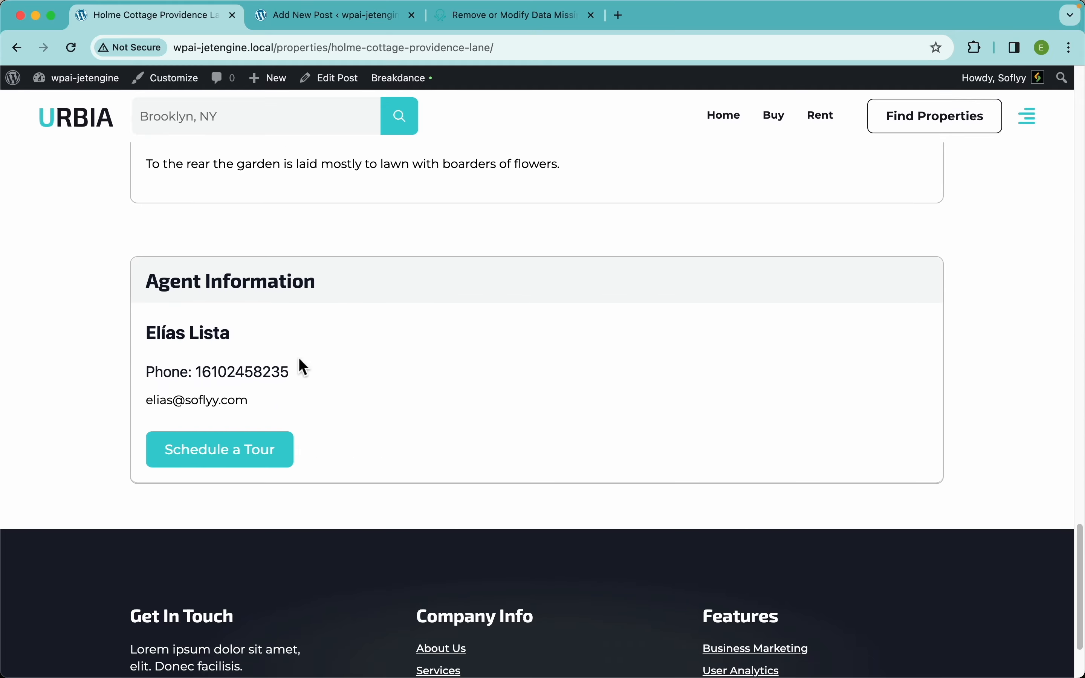
pyautogui.scroll(20, 341, 354)
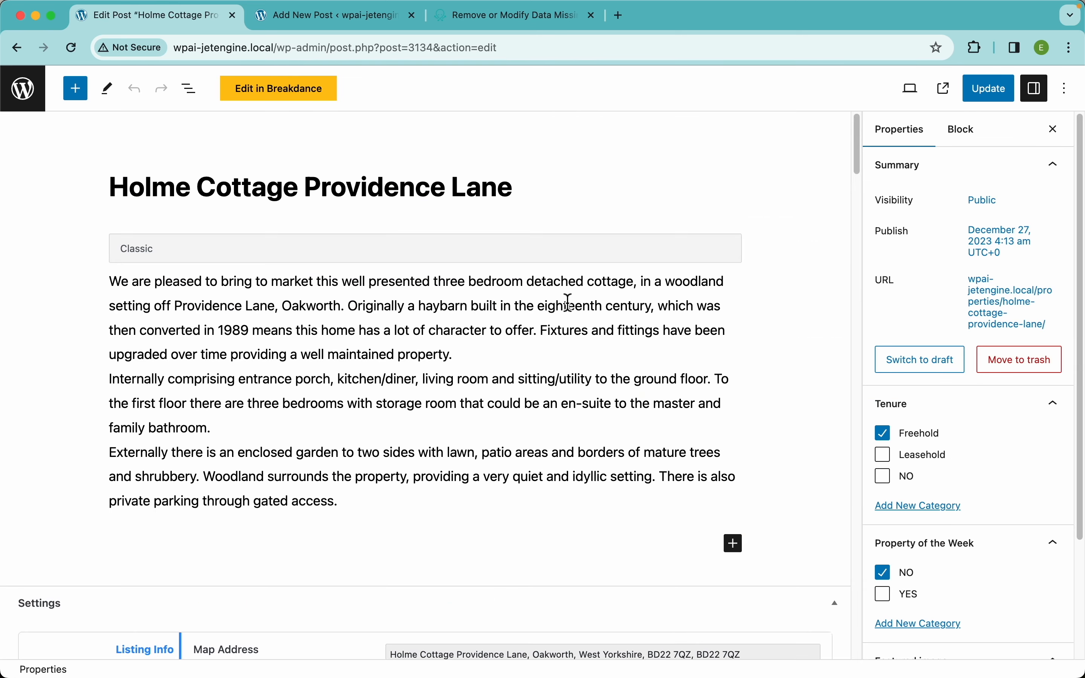
# Scroll through the Holme Cottage post's imported fields in the Settings meta box
pyautogui.scroll(-5, 620, 494)
pyautogui.scroll(-5, 959, 446)
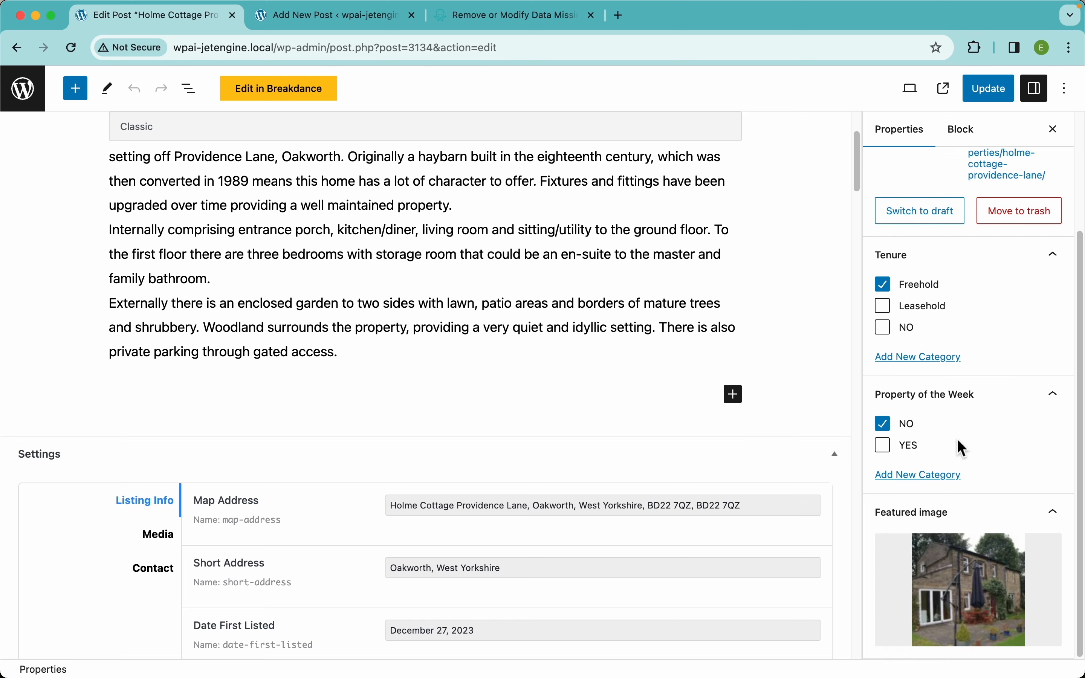
pyautogui.moveTo(992, 591)
pyautogui.scroll(-5, 430, 404)
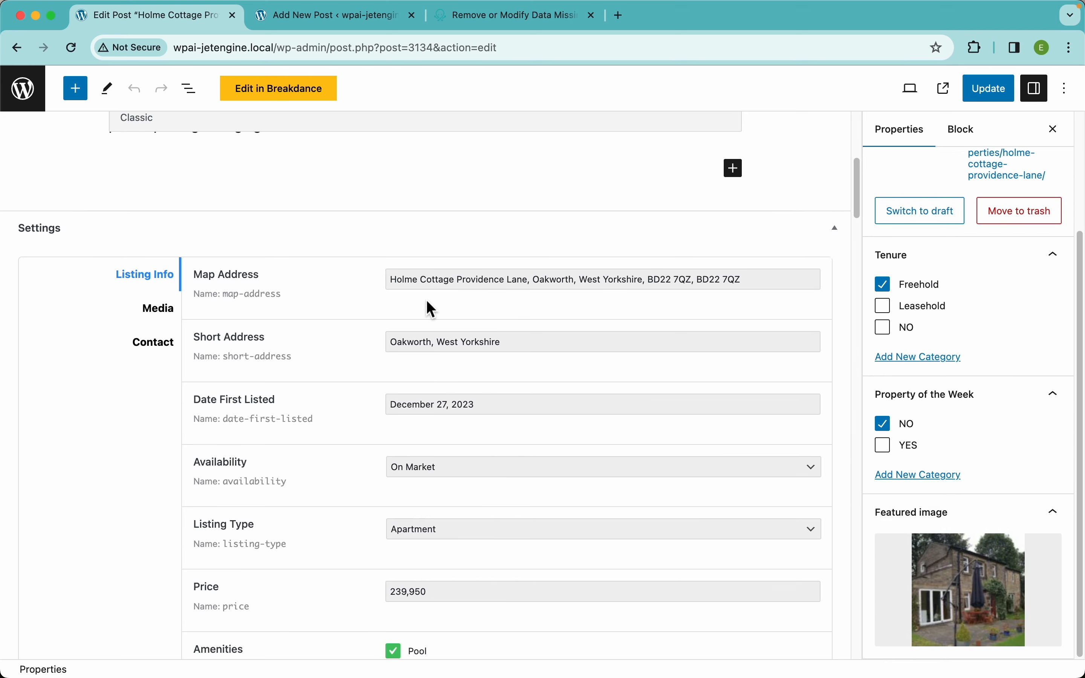
pyautogui.scroll(-14, 430, 309)
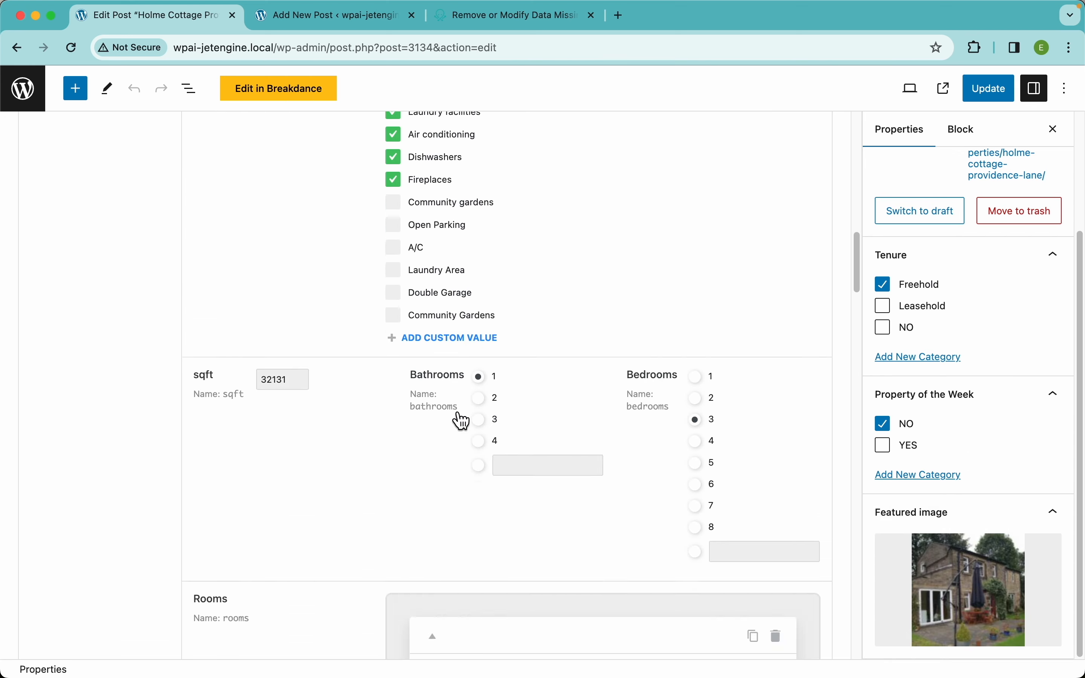
pyautogui.scroll(-15, 461, 420)
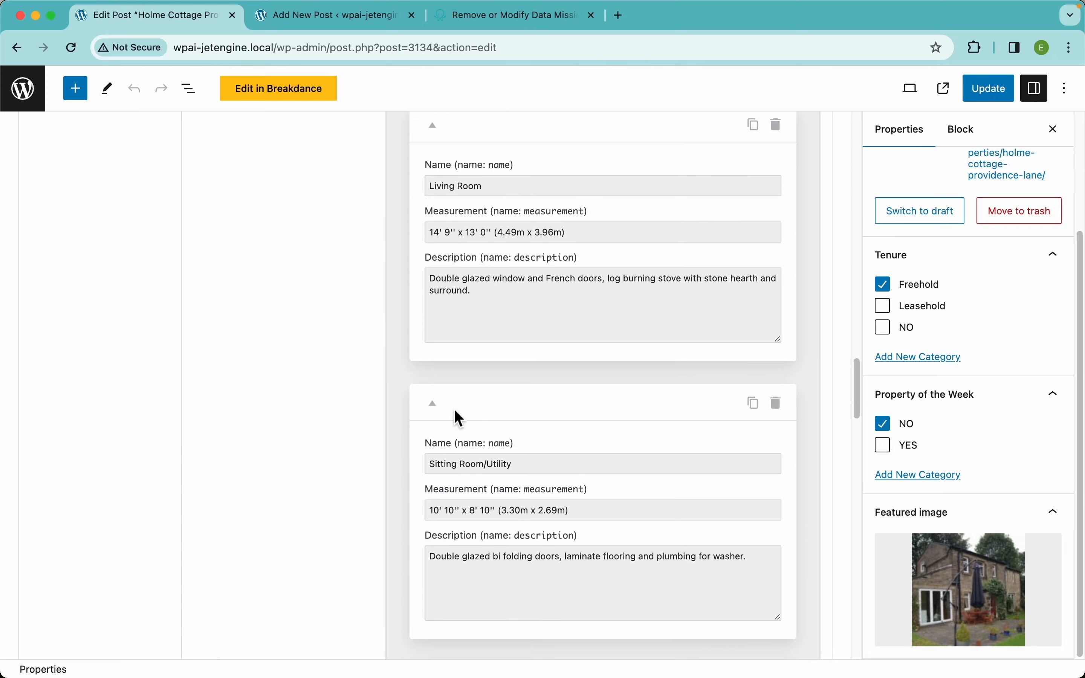
pyautogui.scroll(-10, 454, 410)
pyautogui.scroll(8, 452, 407)
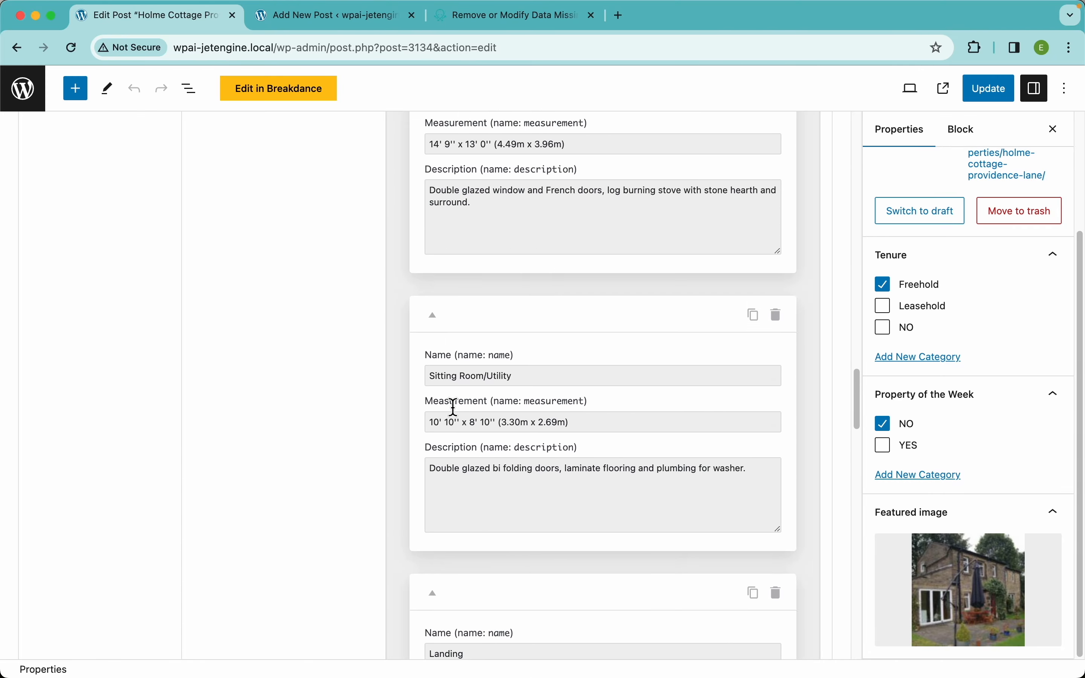
pyautogui.scroll(20, 453, 407)
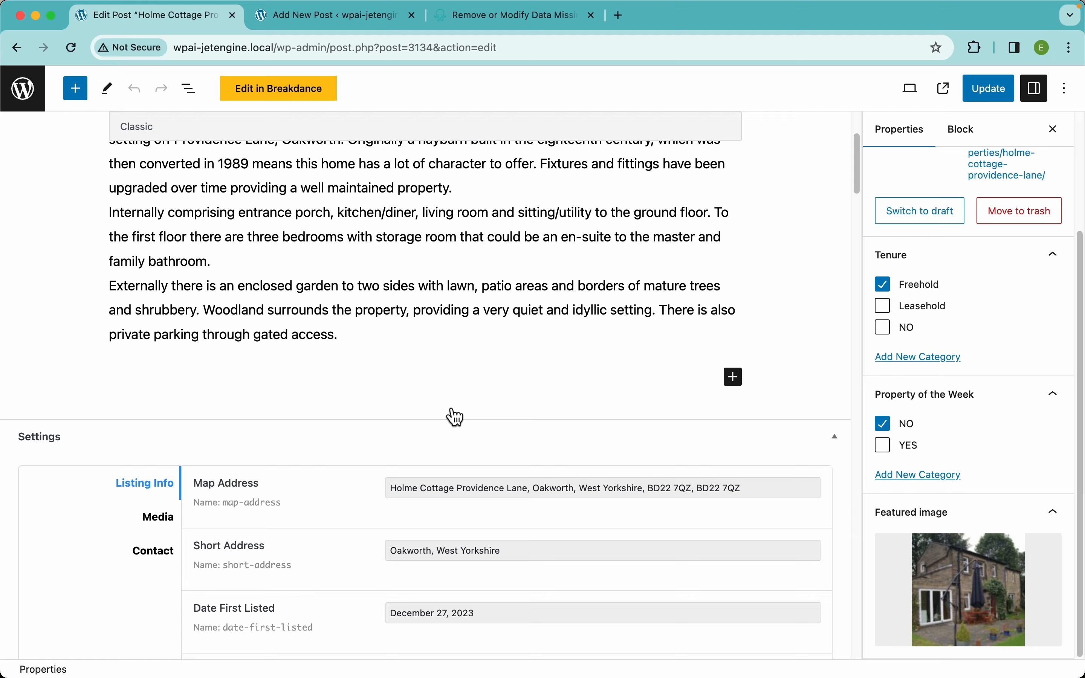
pyautogui.scroll(-4, 454, 417)
pyautogui.scroll(1, 359, 426)
# Check the Media gallery and Contact agent fields, then view the published property page in a new tab
pyautogui.click(172, 440)
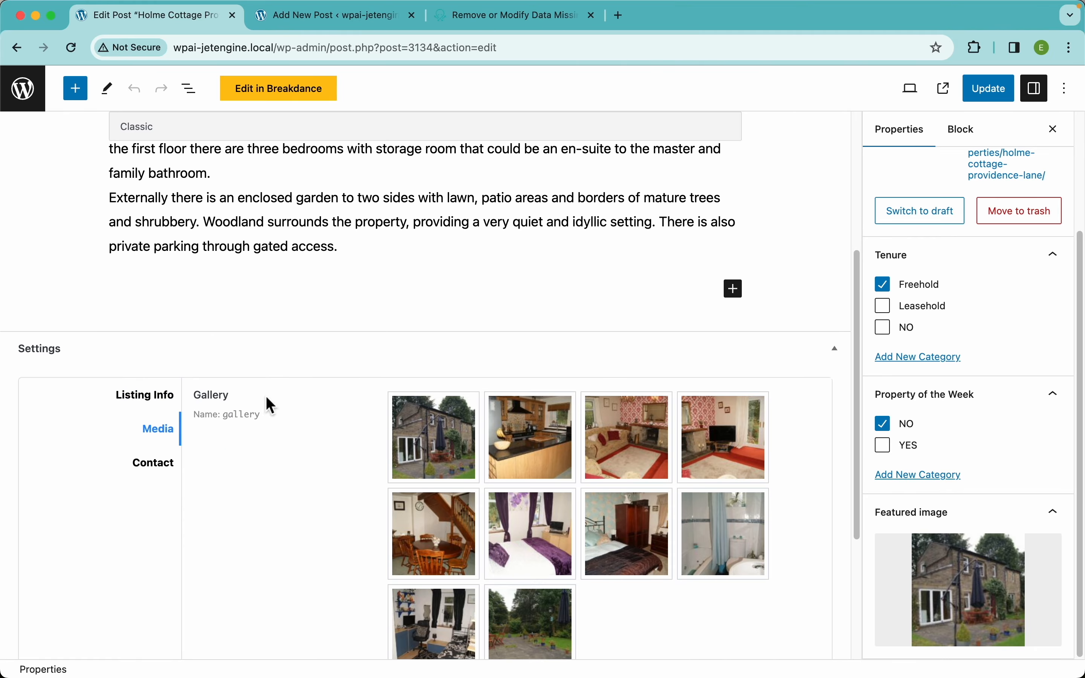
pyautogui.click(153, 462)
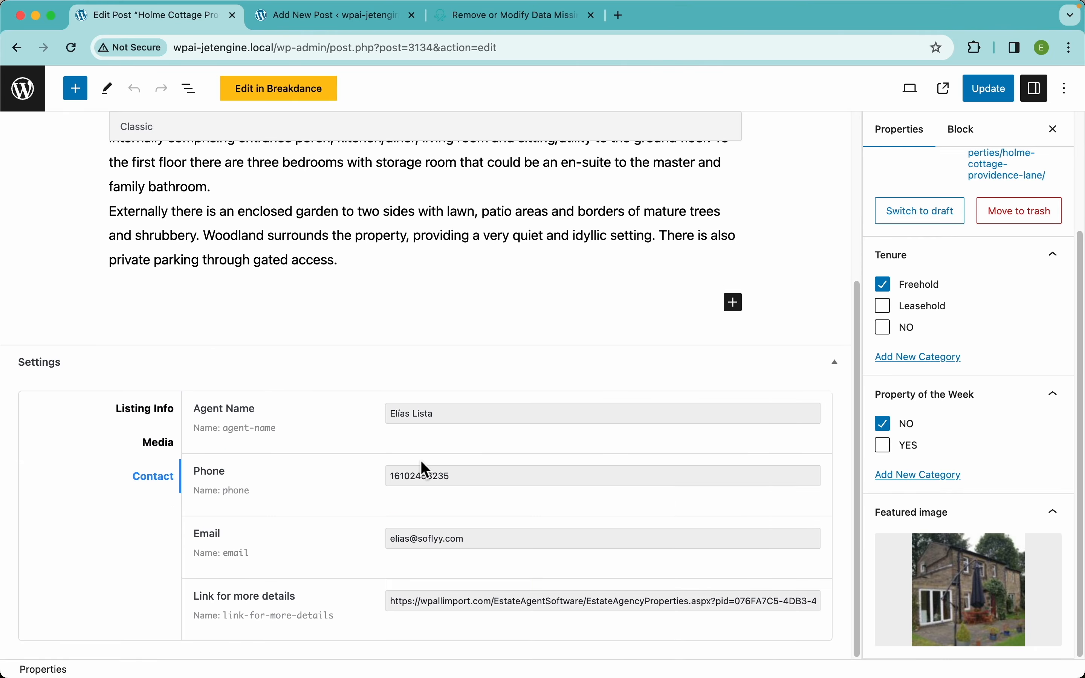
pyautogui.scroll(5, 480, 206)
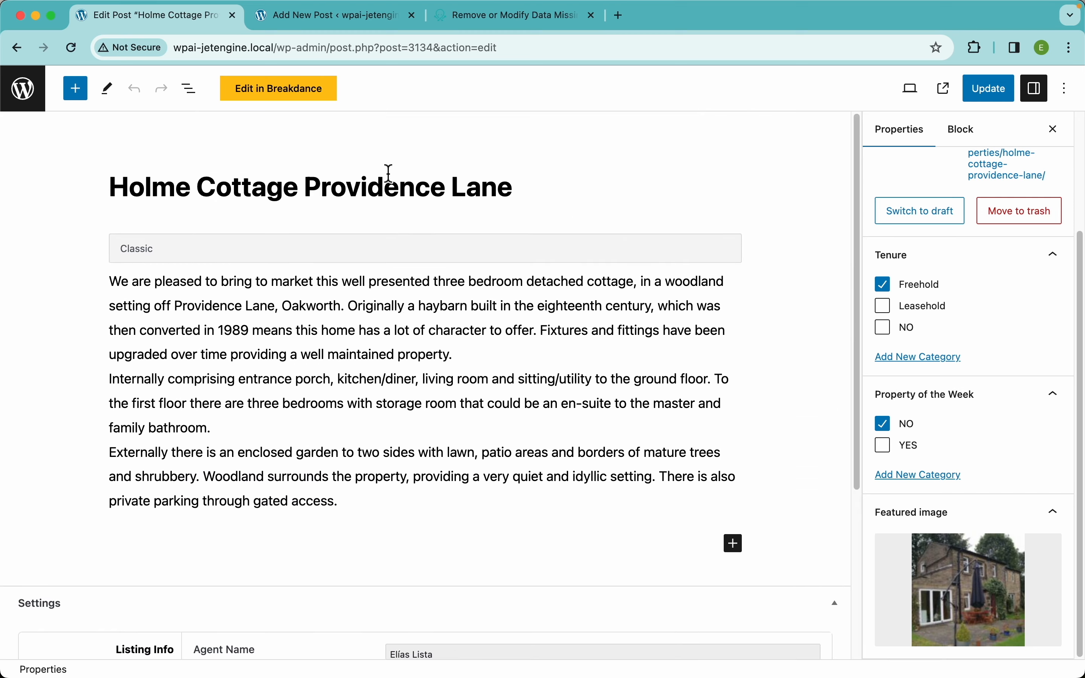
pyautogui.click(945, 88)
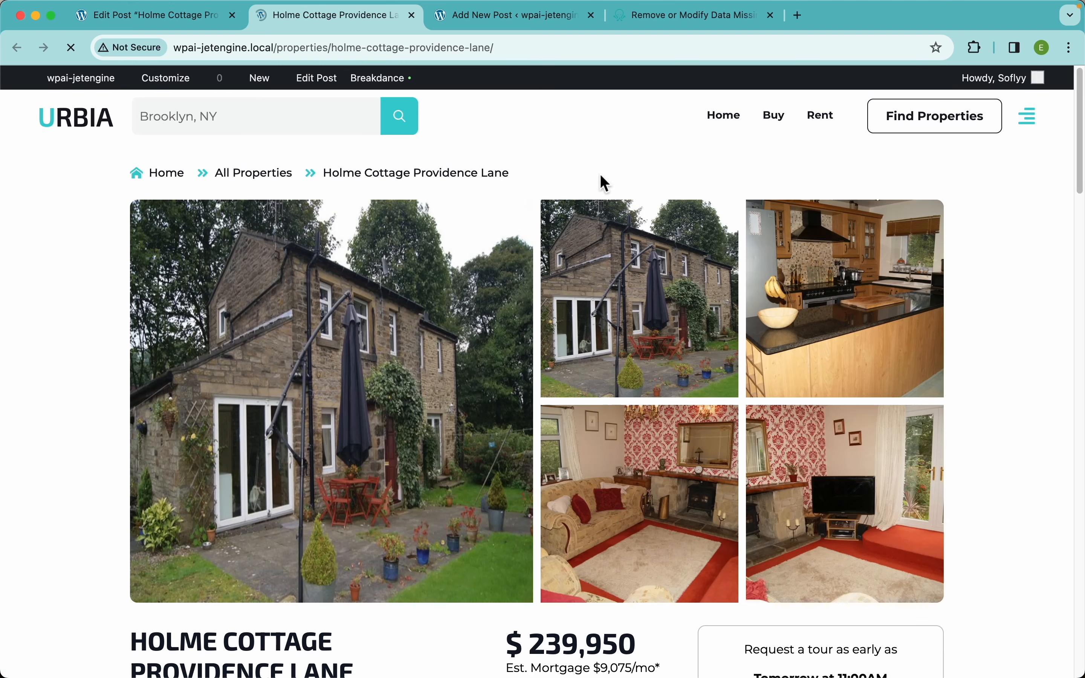